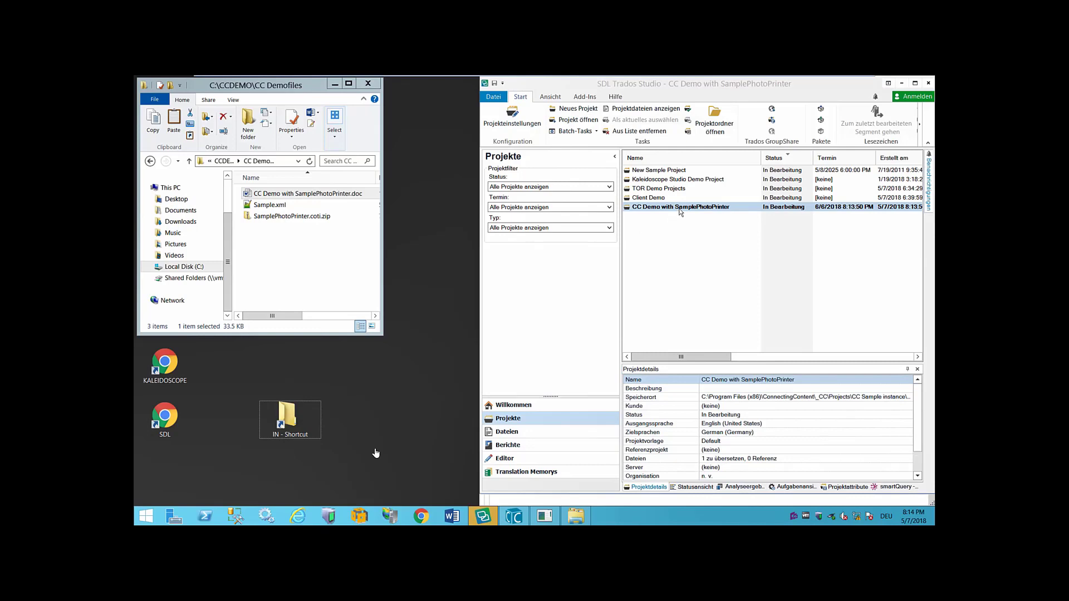
Open the CC Demo with SamplePhotoPrinter project in Trados Studio to view its German translation files.
{"action": "double_click", "coordinate": [680, 208]}
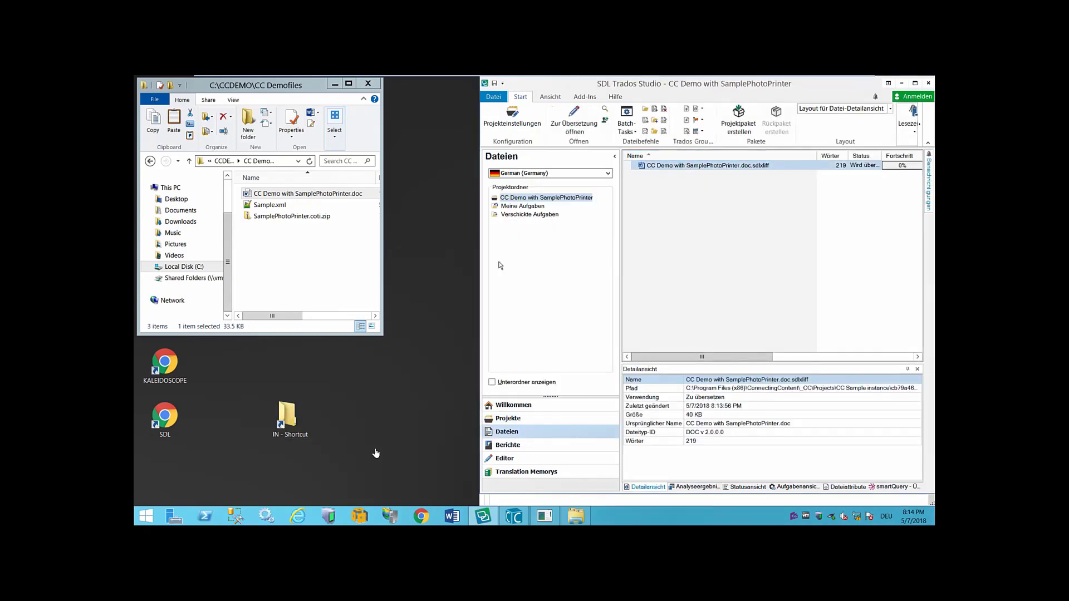
{"action": "left_click", "coordinate": [449, 294]}
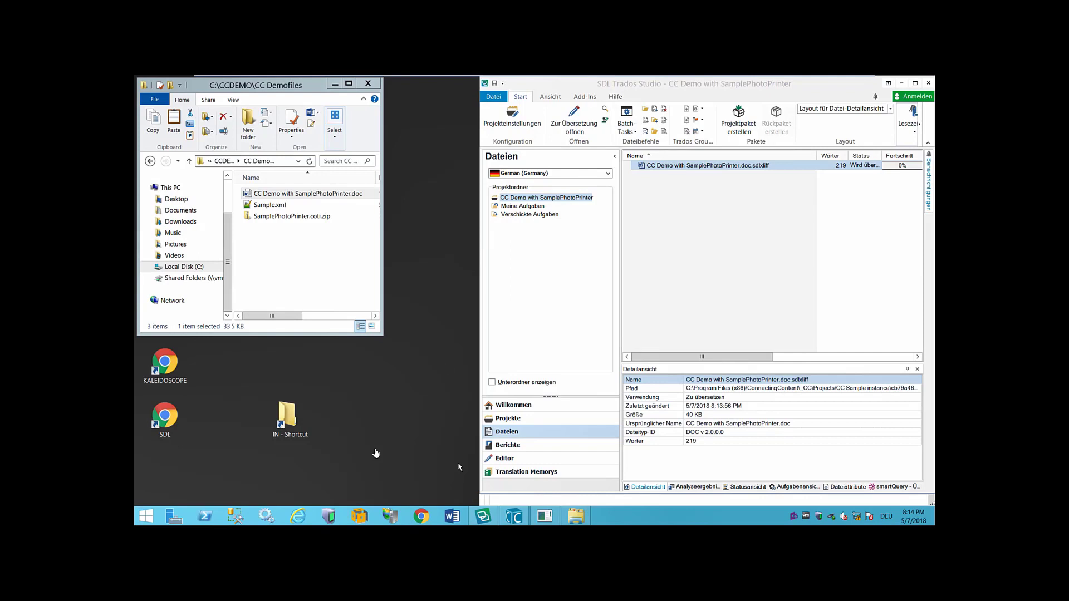
Switch to Connecting Content at full window size and open the CreateProject job's details with a wider navigation tree.
{"action": "left_click", "coordinate": [512, 517]}
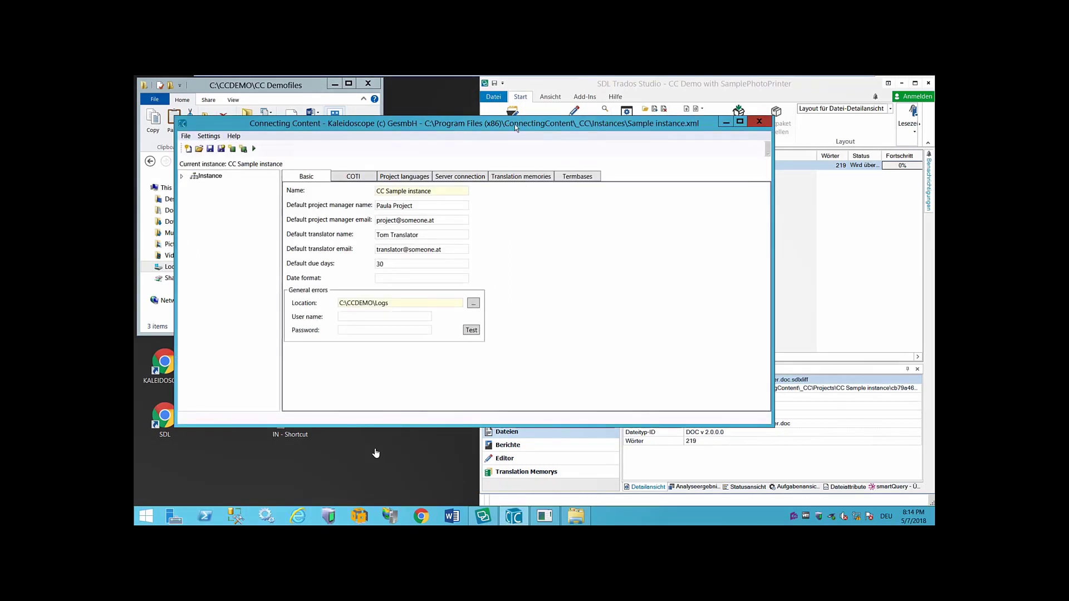
{"action": "left_click", "coordinate": [739, 121]}
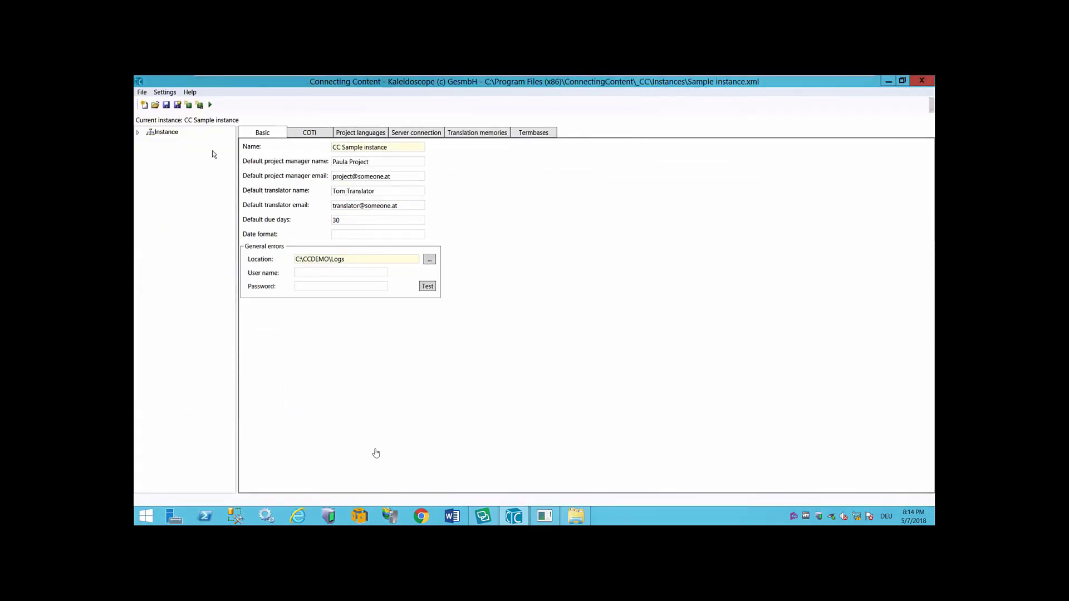
{"action": "left_click", "coordinate": [137, 132]}
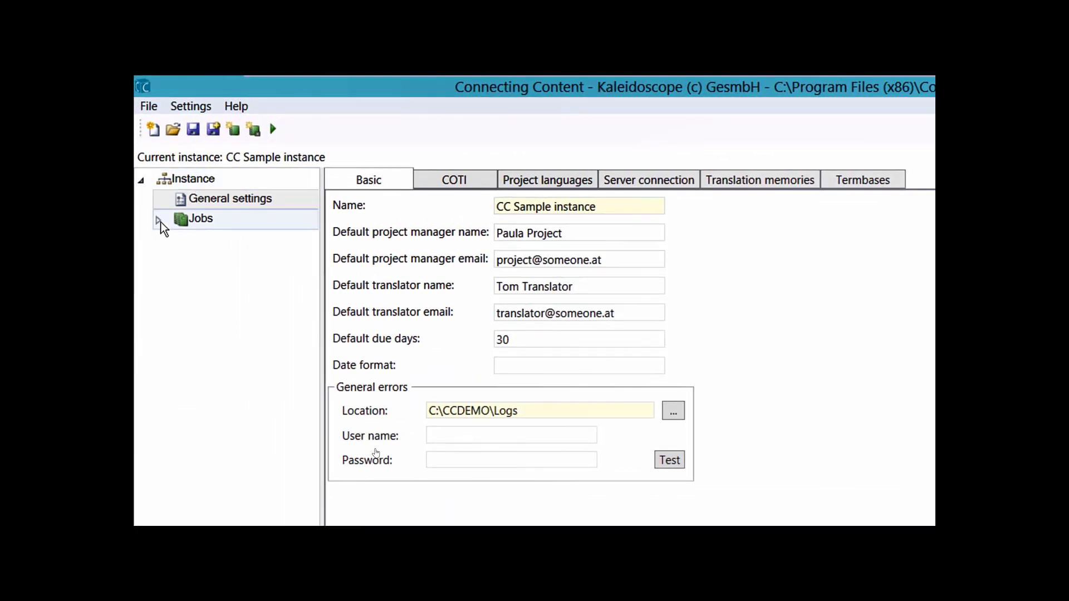
{"action": "left_click", "coordinate": [159, 221]}
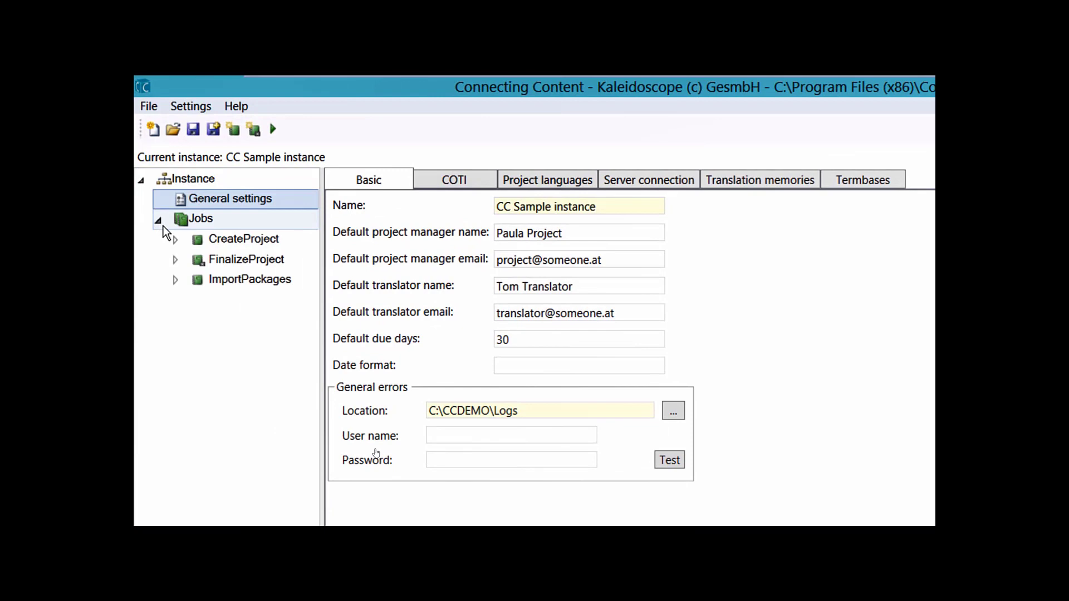
{"action": "left_click", "coordinate": [239, 242]}
{"action": "left_click_drag", "start_coordinate": [323, 261], "coordinate": [468, 270]}
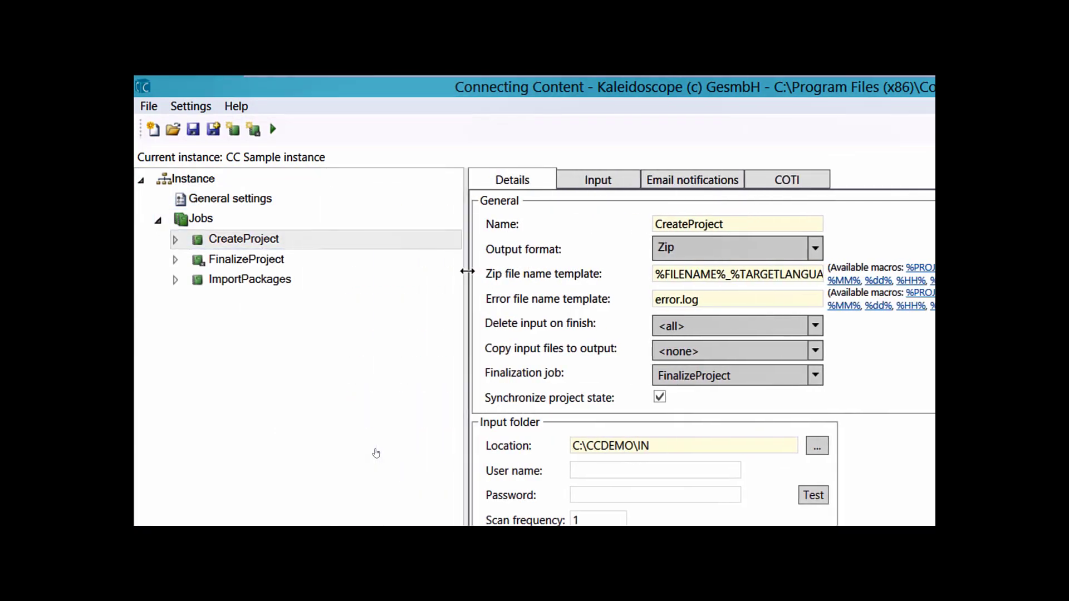
Examine the CreateProject job's input folder location and its GENERAL doc input format.
{"action": "left_click_drag", "start_coordinate": [646, 446], "coordinate": [535, 446]}
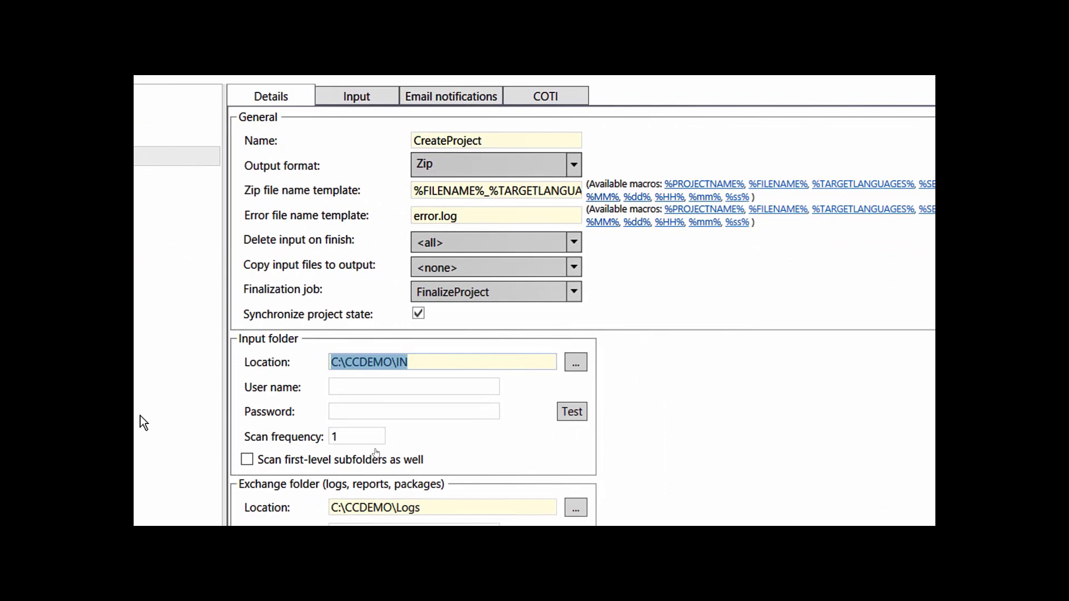
{"action": "left_click", "coordinate": [355, 99]}
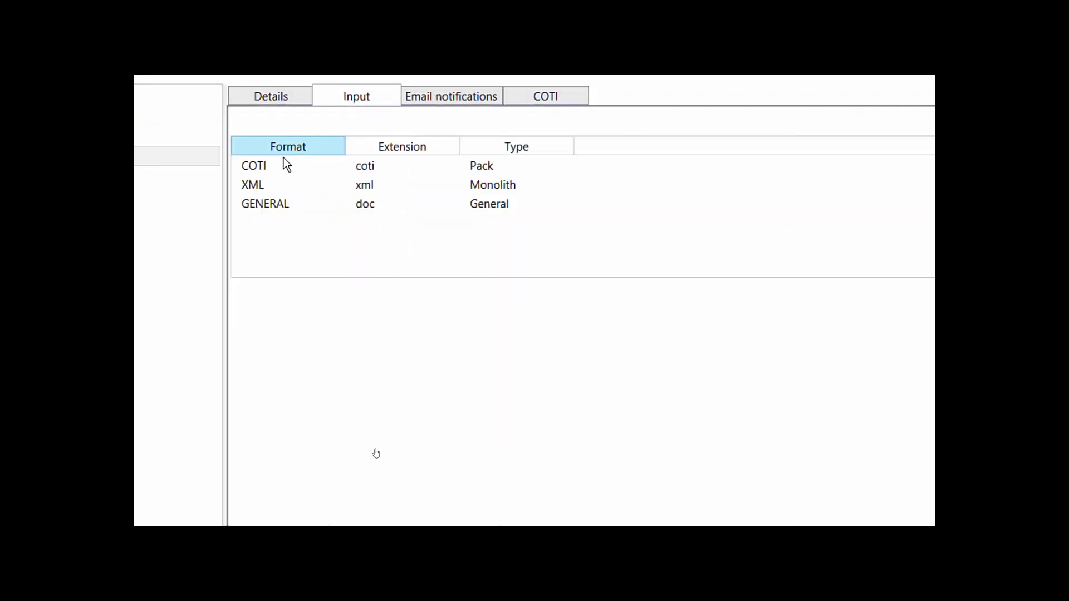
{"action": "left_click", "coordinate": [261, 203]}
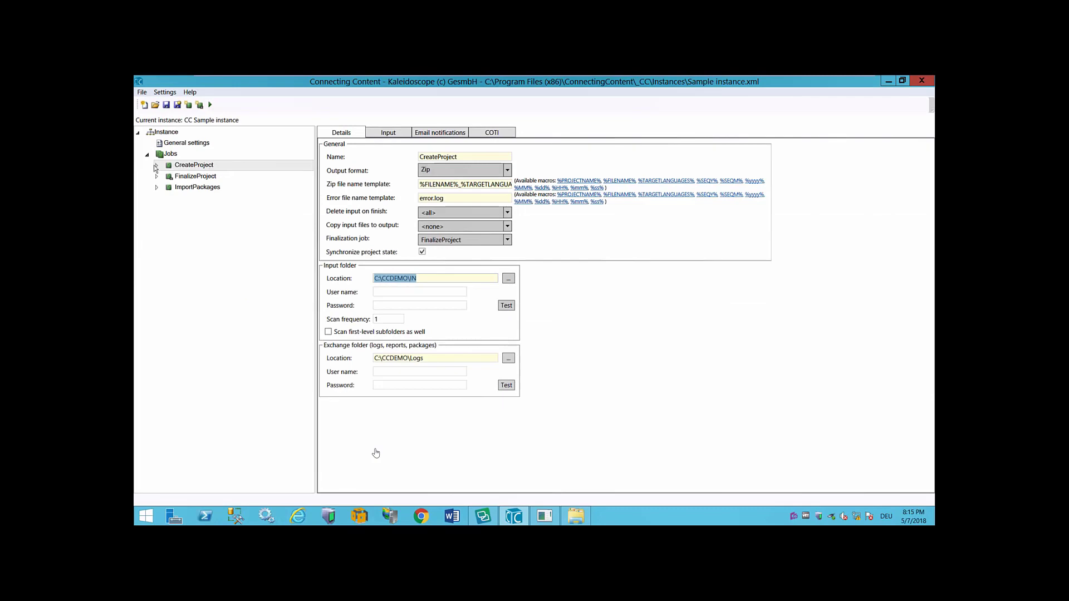
Examine the custom settings of the CreateProject job's Create project task, including the project name format.
{"action": "left_click", "coordinate": [155, 166]}
{"action": "left_click", "coordinate": [198, 175]}
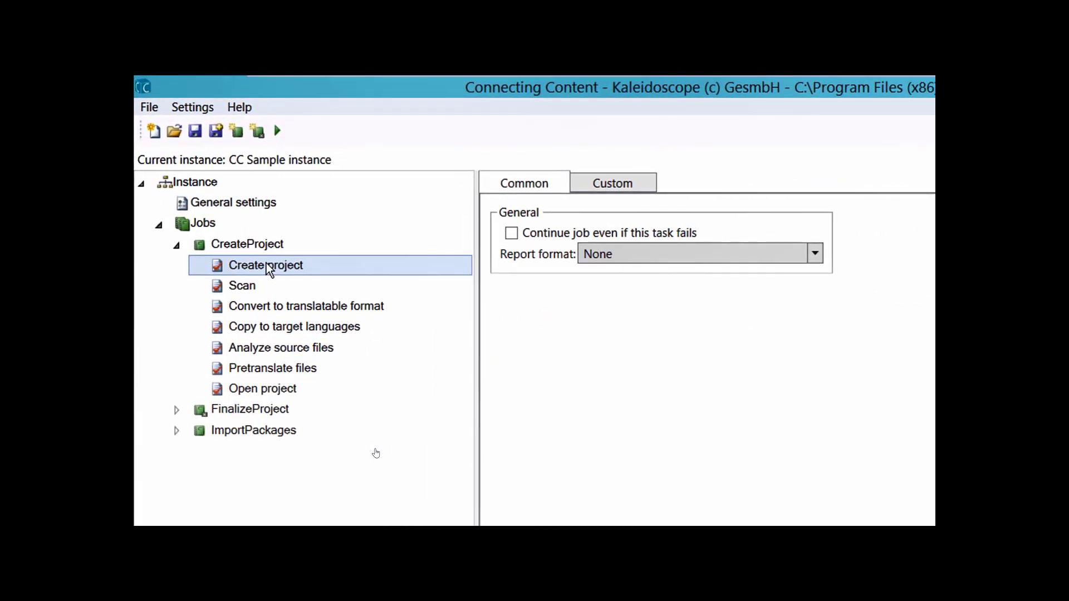
{"action": "left_click", "coordinate": [619, 188]}
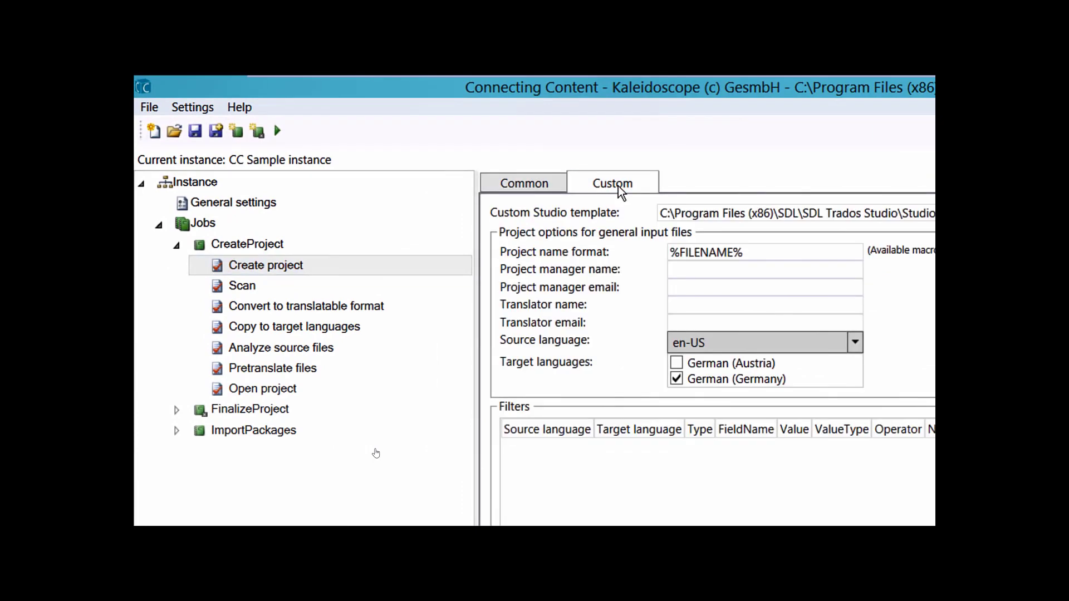
{"action": "key", "text": "Tab"}
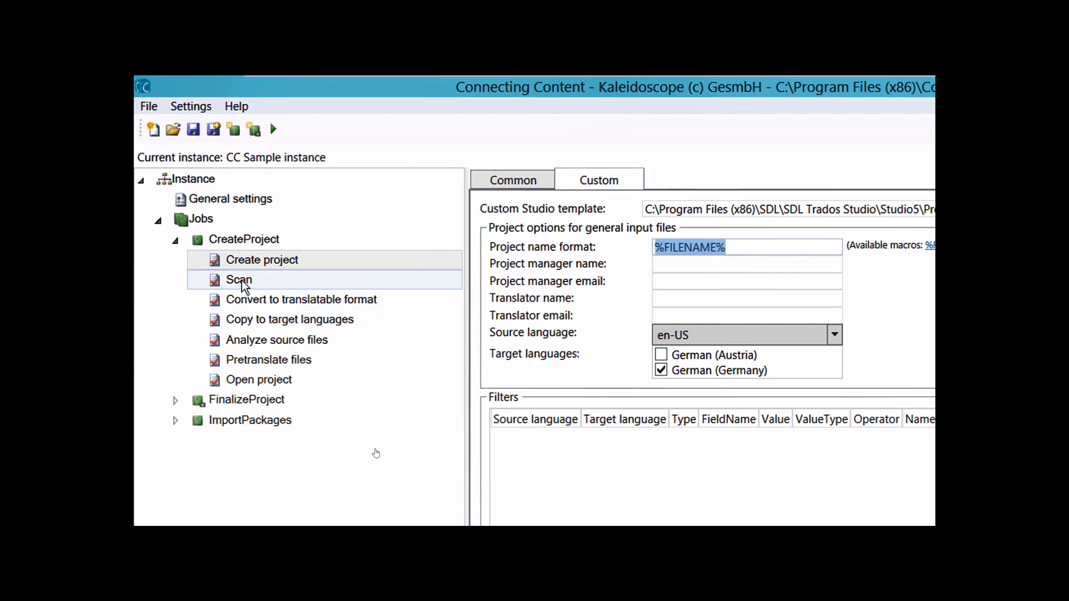
Review the settings of the CreateProject job's tasks from Scan through Analyze source files.
{"action": "left_click", "coordinate": [258, 261]}
{"action": "left_click", "coordinate": [291, 310]}
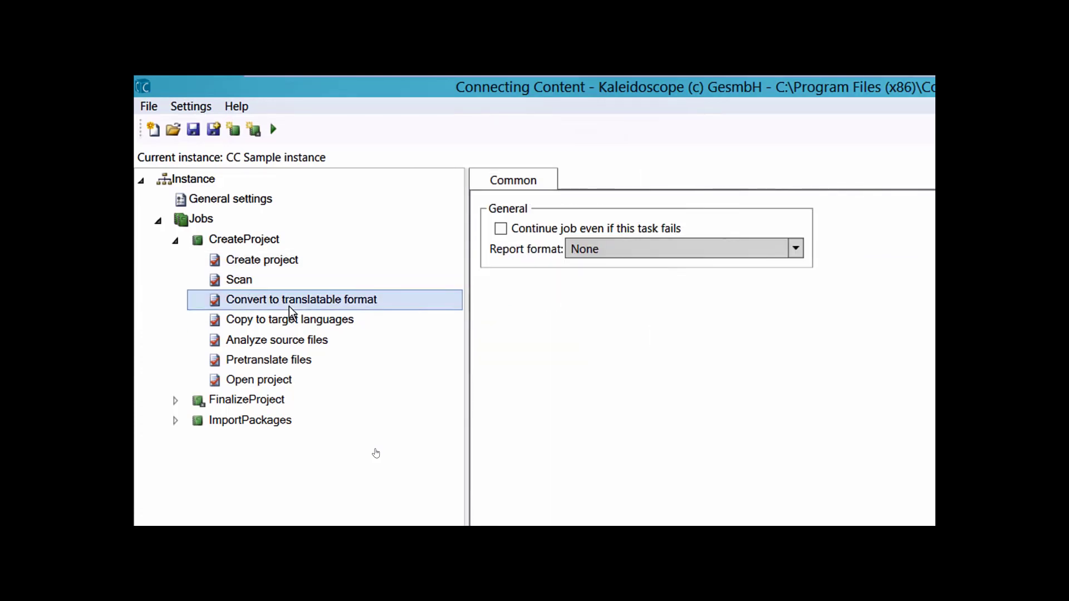
{"action": "left_click", "coordinate": [293, 324]}
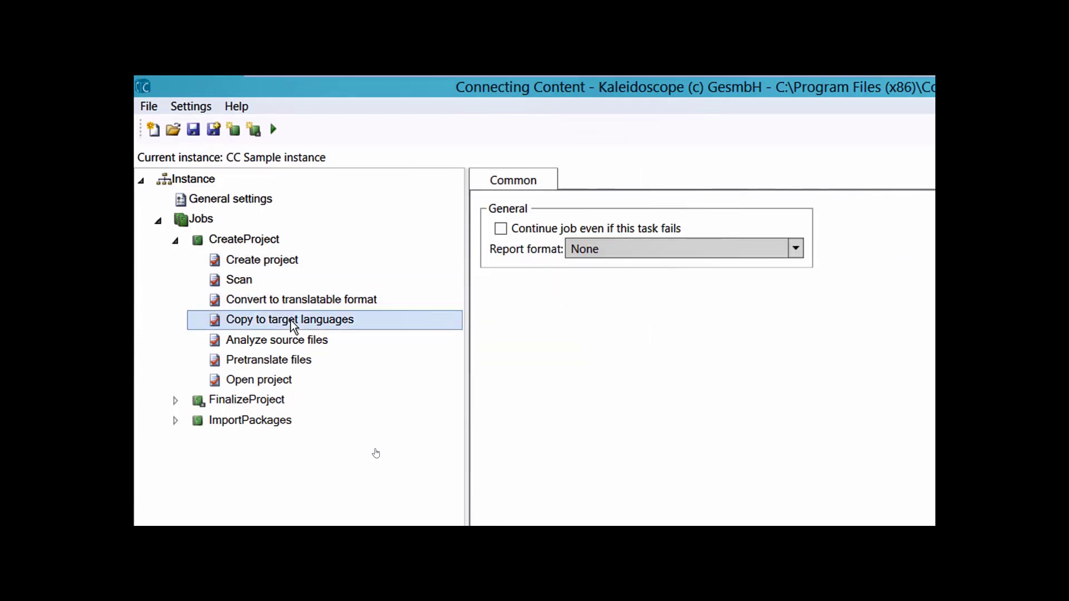
{"action": "left_click", "coordinate": [290, 349]}
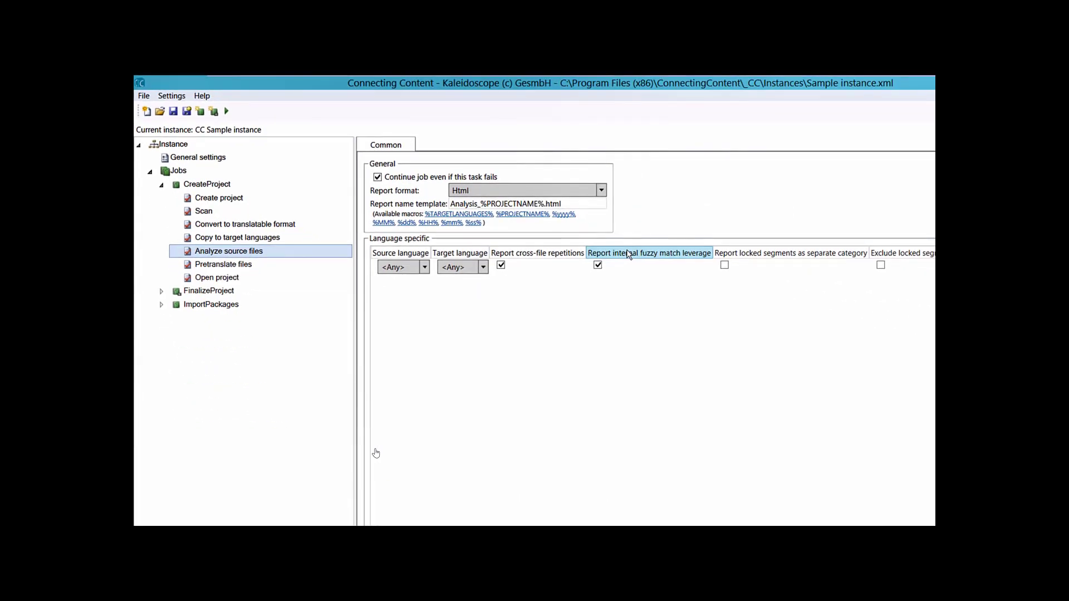
Examine the Pretranslate files task's minimum match value and the Open project task.
{"action": "left_click", "coordinate": [250, 266]}
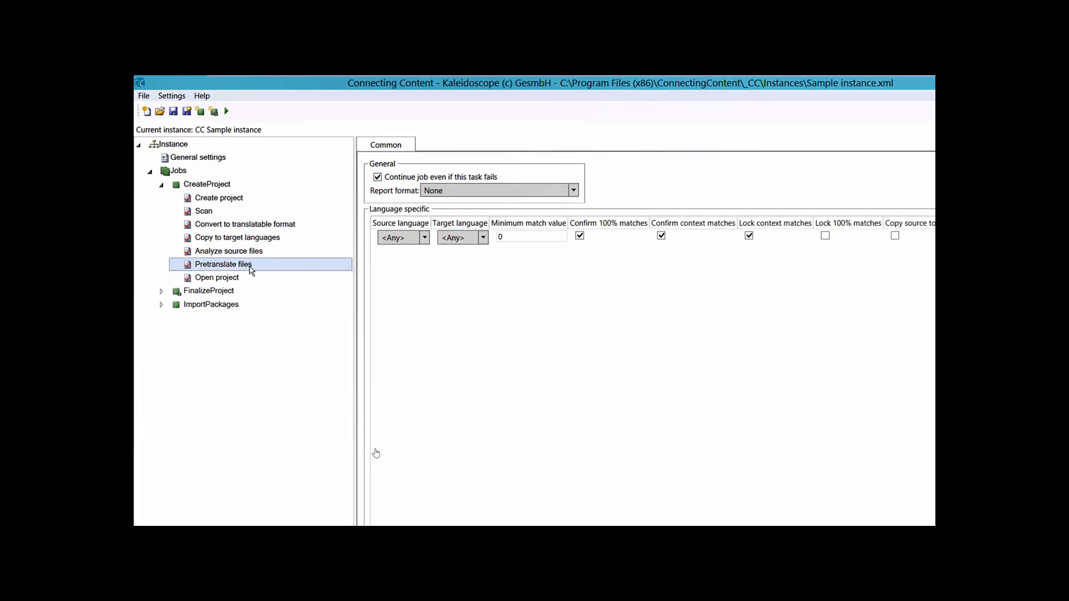
{"action": "left_click", "coordinate": [490, 238]}
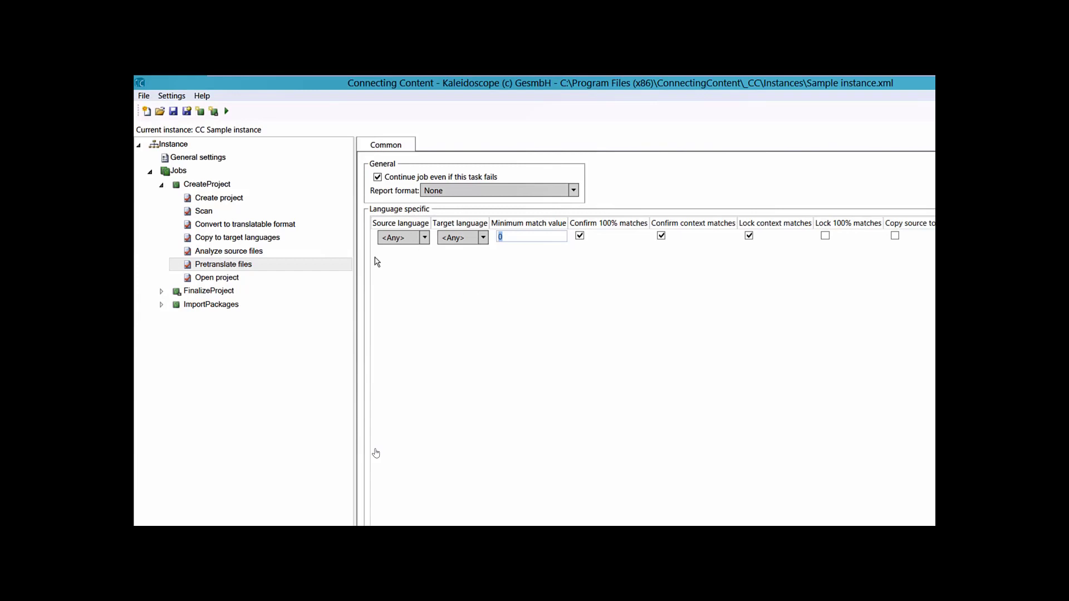
{"action": "left_click", "coordinate": [228, 278]}
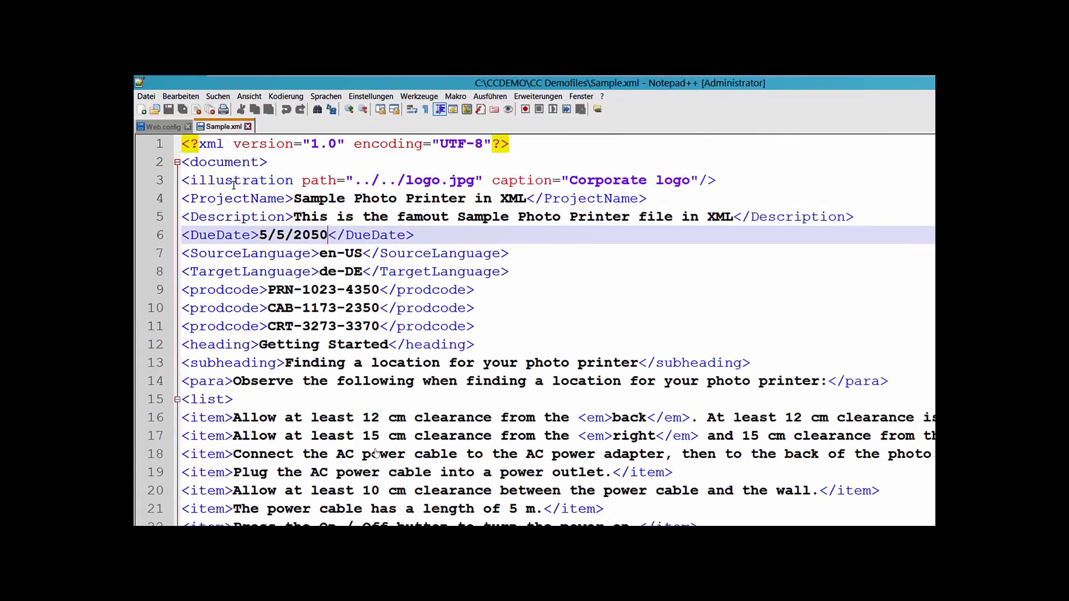
Examine the ProjectName, Description, DueDate, SourceLanguage and TargetLanguage elements of Sample.xml in Notepad++.
{"action": "left_click", "coordinate": [293, 198]}
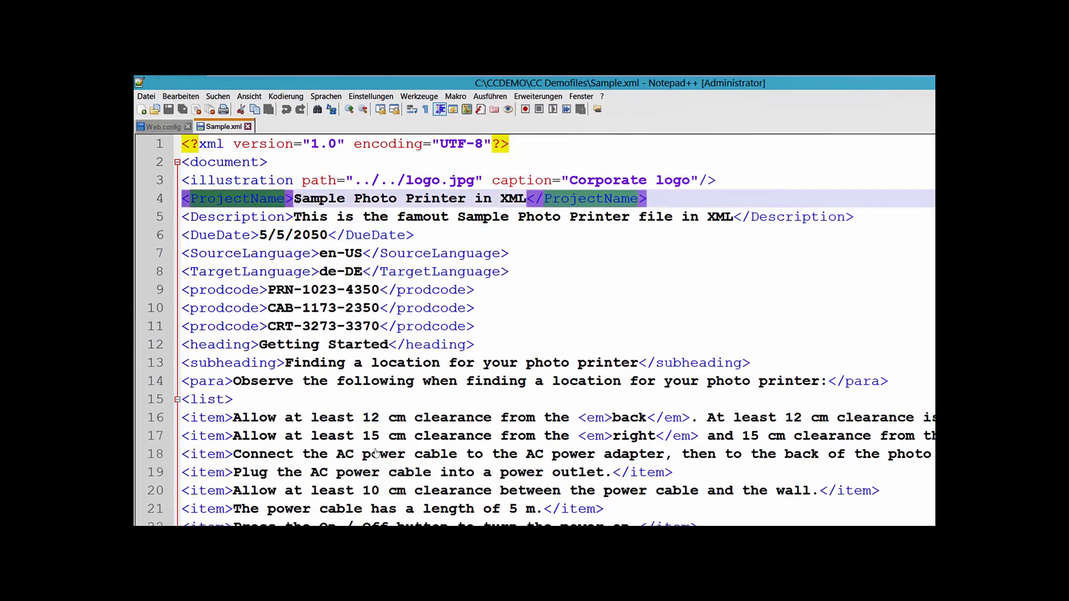
{"action": "left_click_drag", "start_coordinate": [293, 199], "coordinate": [525, 196]}
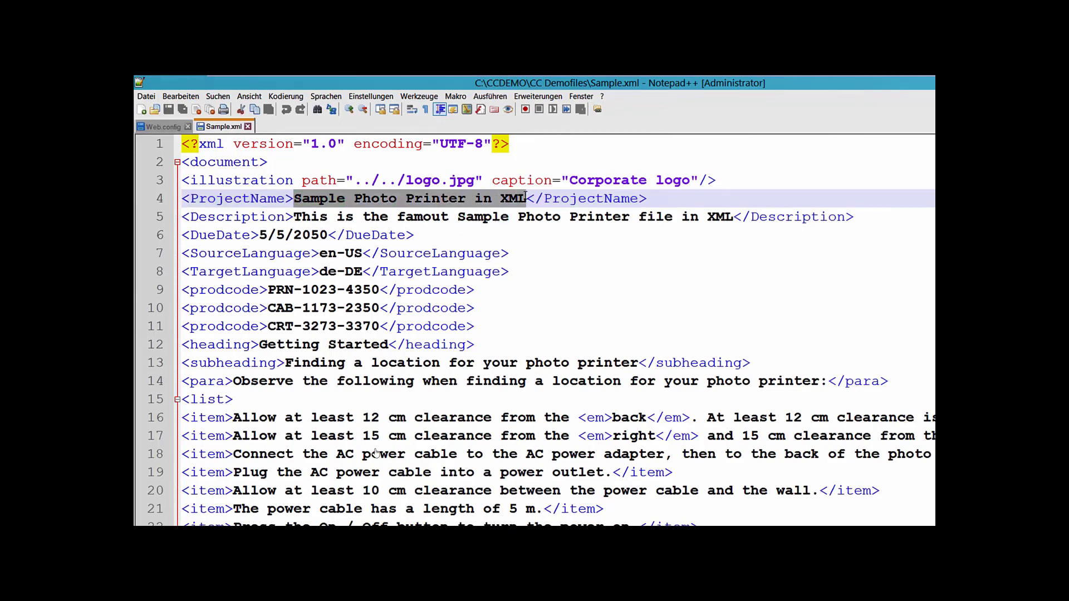
{"action": "double_click", "coordinate": [235, 217]}
{"action": "double_click", "coordinate": [220, 235]}
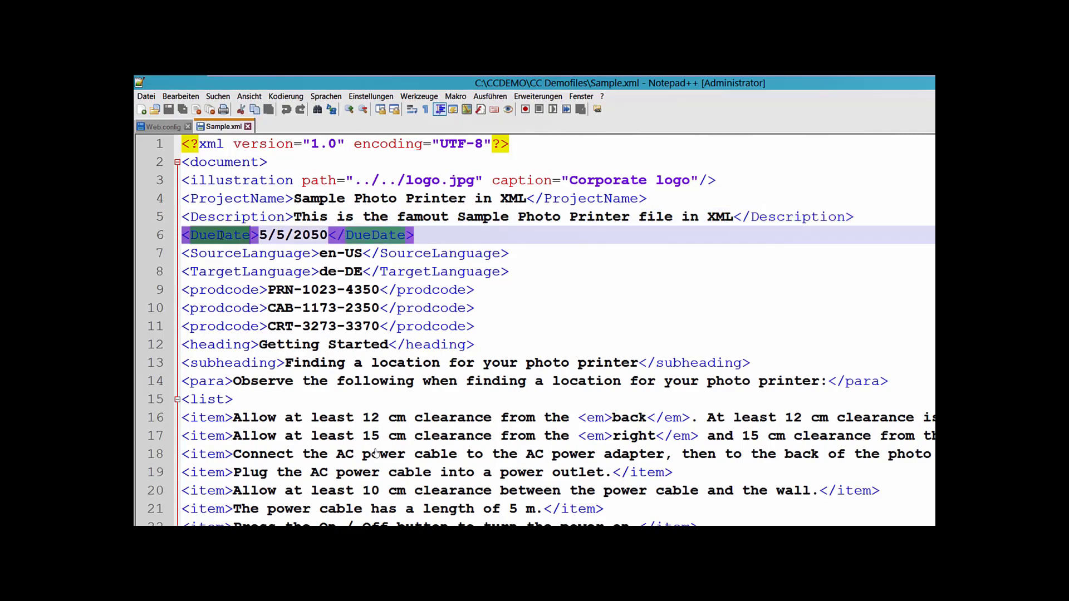
{"action": "double_click", "coordinate": [231, 252]}
{"action": "double_click", "coordinate": [238, 272]}
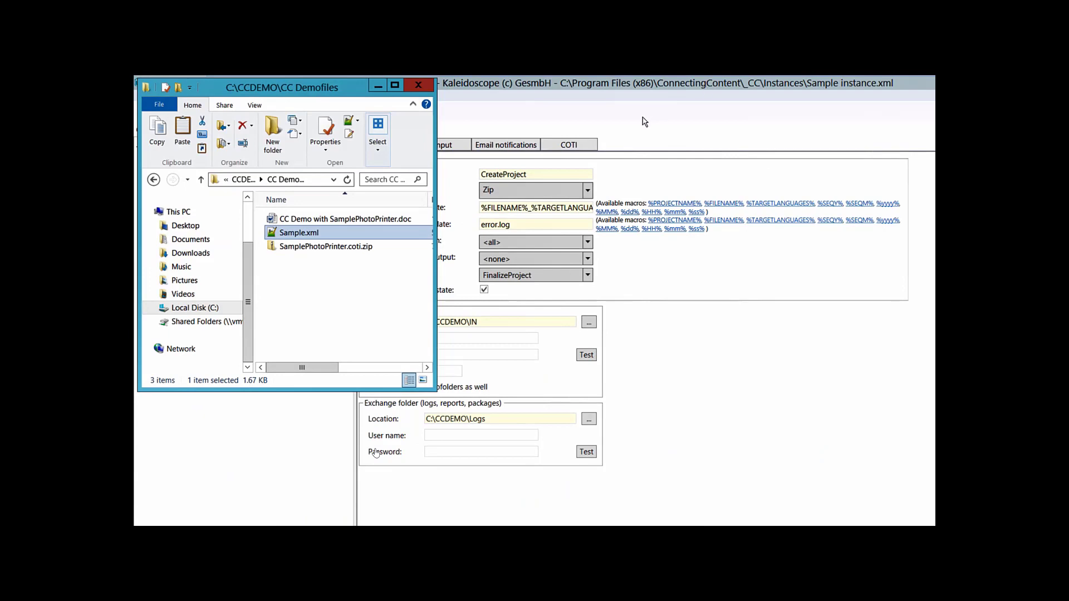
Return to Connecting Content and examine the CreateProject job's XML input format and its root node.
{"action": "left_click", "coordinate": [571, 118]}
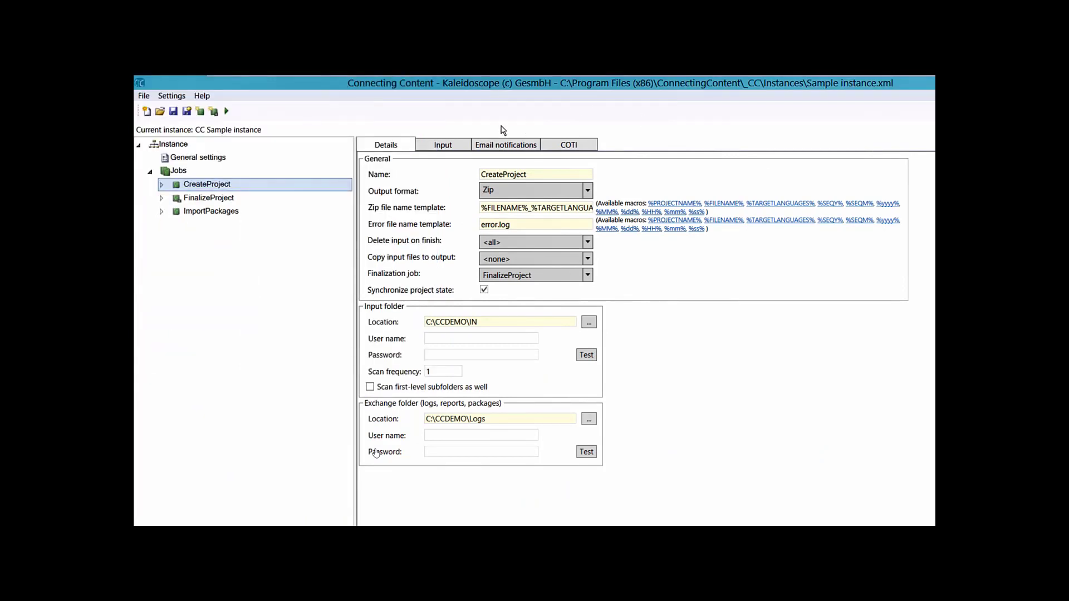
{"action": "left_click", "coordinate": [437, 148]}
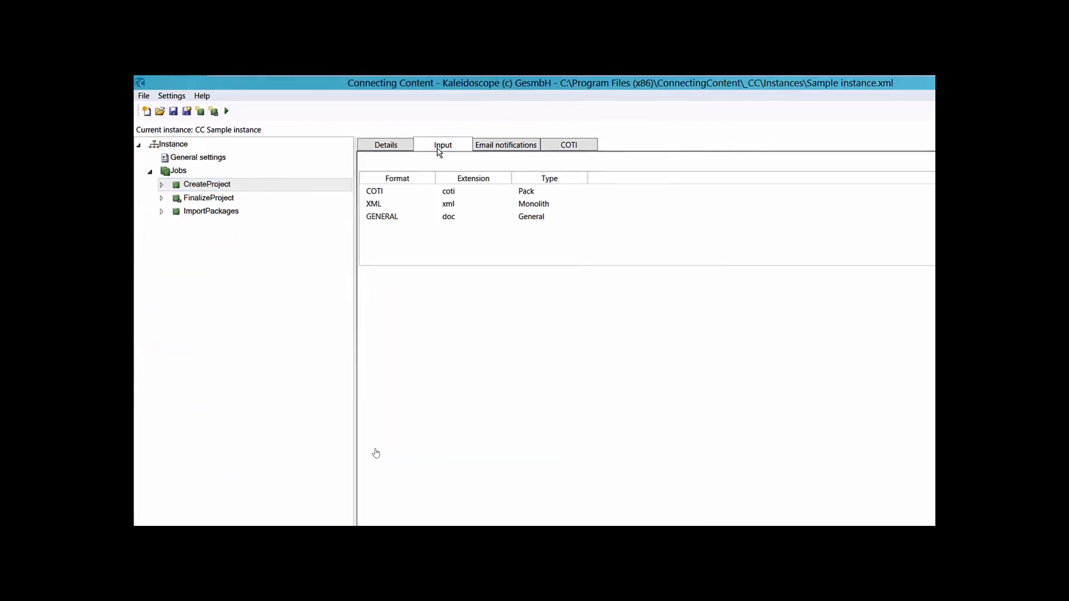
{"action": "left_click", "coordinate": [390, 206]}
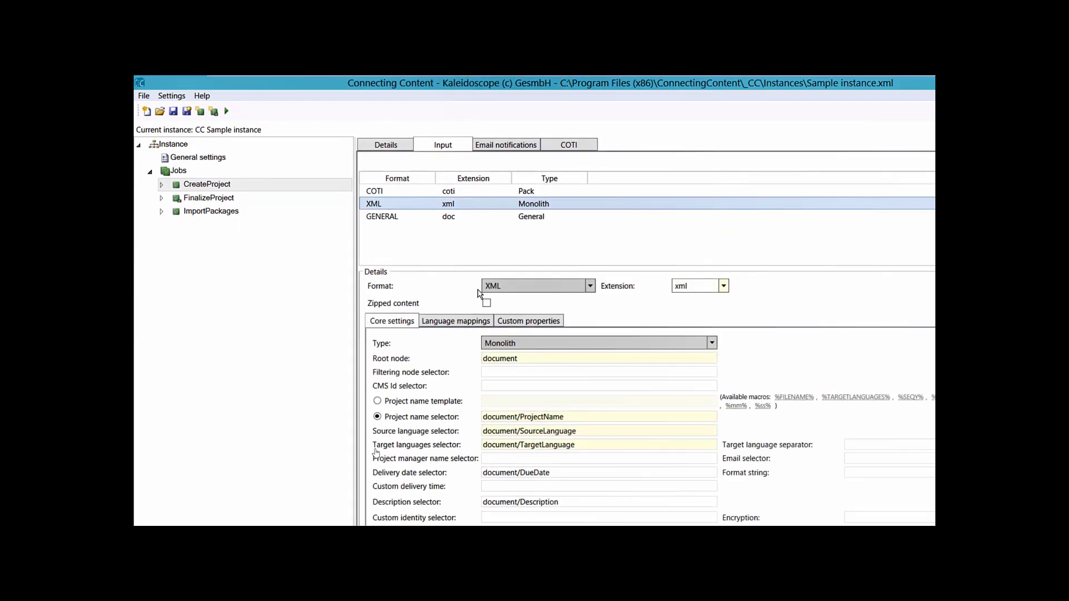
{"action": "left_click", "coordinate": [505, 289]}
{"action": "left_click", "coordinate": [507, 290]}
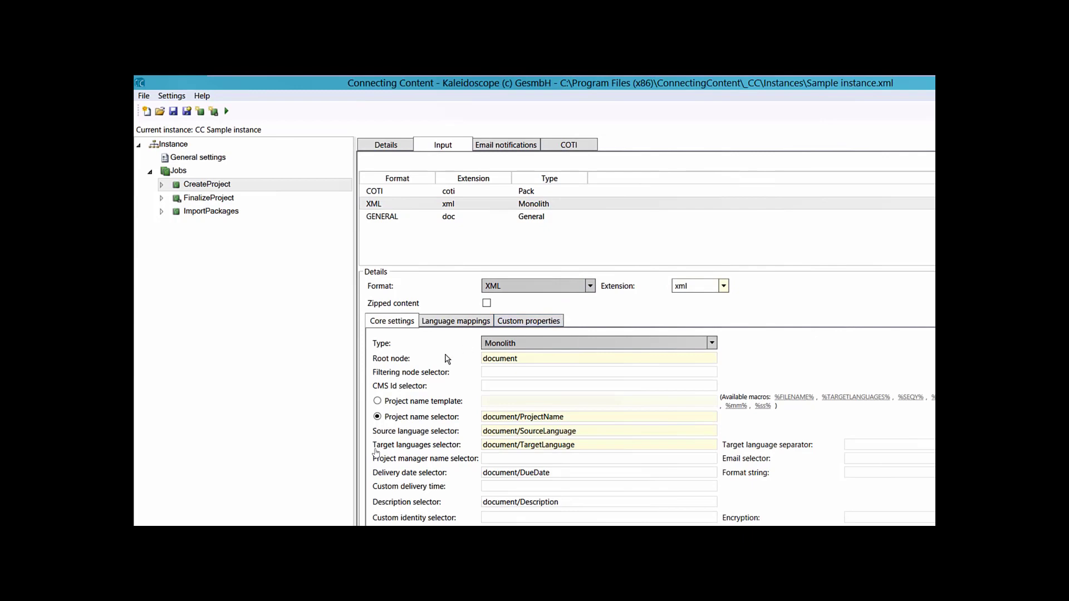
{"action": "double_click", "coordinate": [532, 360]}
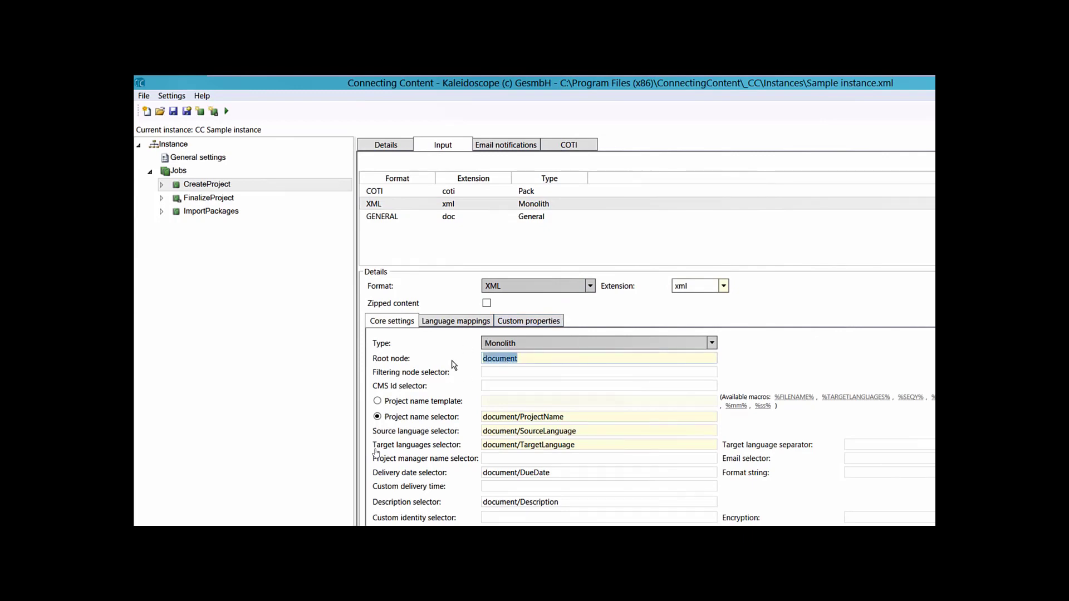
Examine the XML format's selectors for project name, source language, target languages, delivery date and description.
{"action": "left_click", "coordinate": [397, 422]}
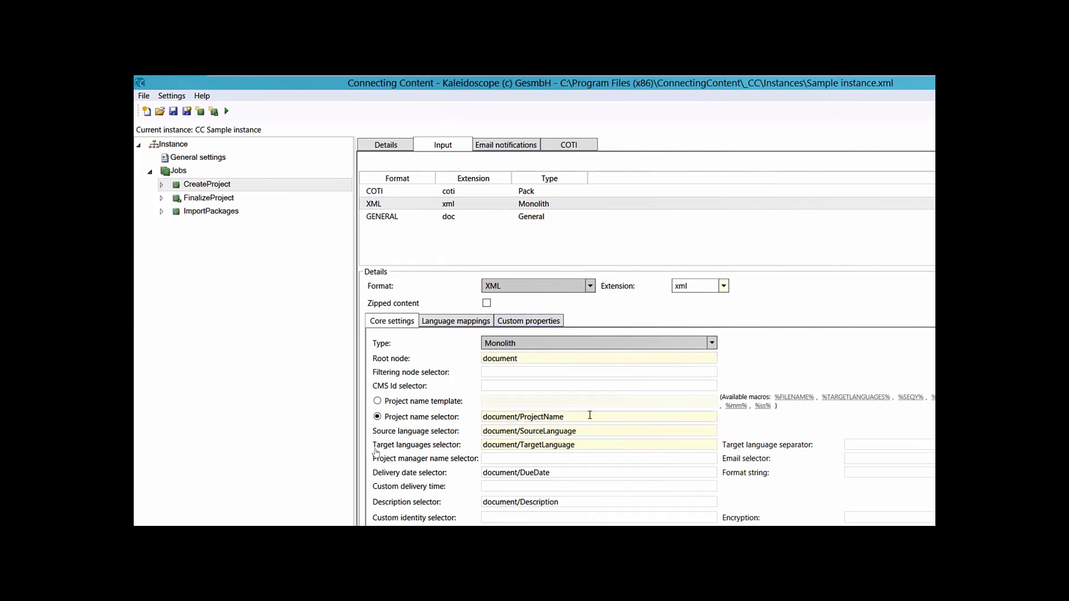
{"action": "left_click_drag", "start_coordinate": [590, 415], "coordinate": [467, 417]}
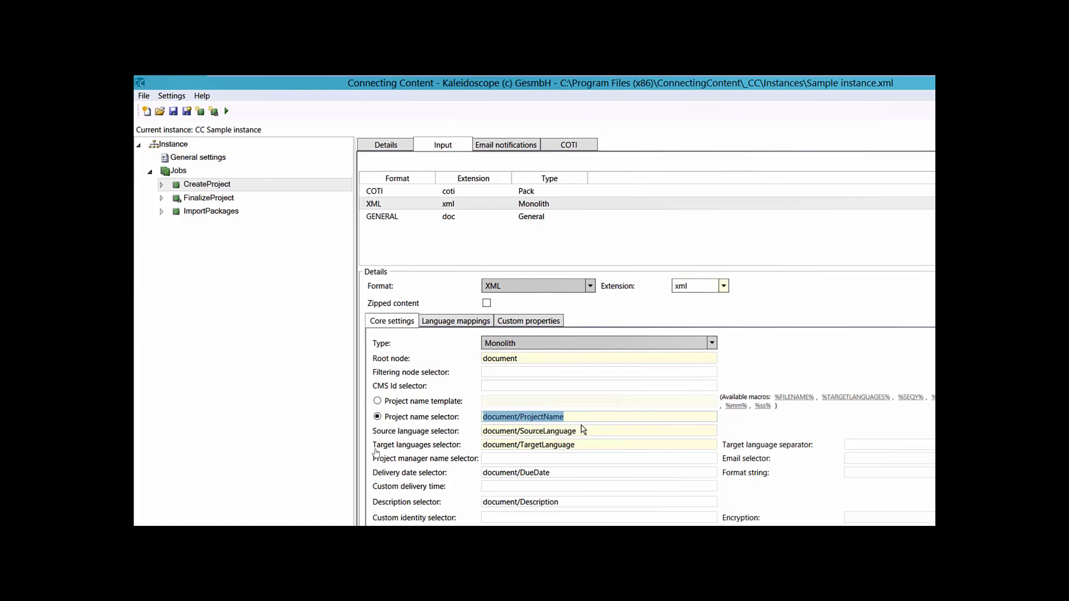
{"action": "left_click_drag", "start_coordinate": [585, 431], "coordinate": [451, 436]}
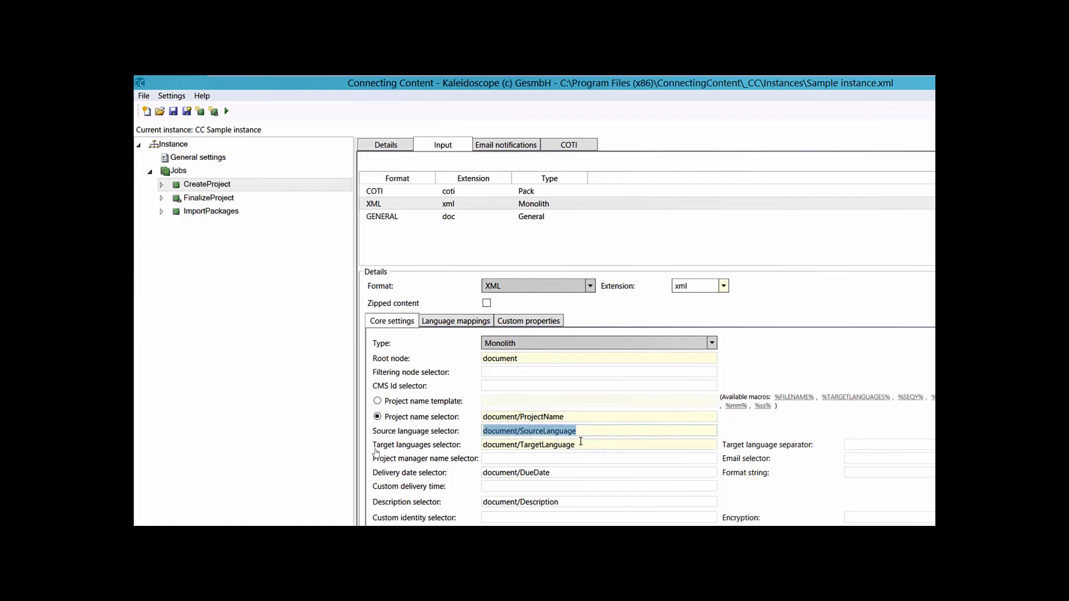
{"action": "left_click_drag", "start_coordinate": [580, 443], "coordinate": [430, 443]}
{"action": "left_click", "coordinate": [540, 463]}
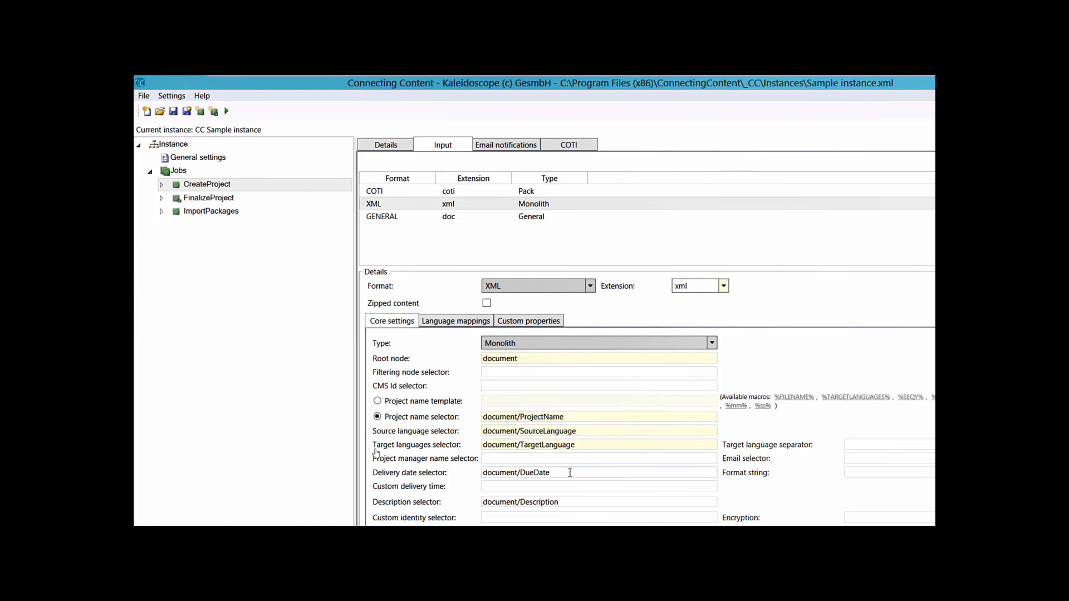
{"action": "left_click_drag", "start_coordinate": [570, 473], "coordinate": [465, 477]}
{"action": "left_click_drag", "start_coordinate": [571, 503], "coordinate": [436, 502]}
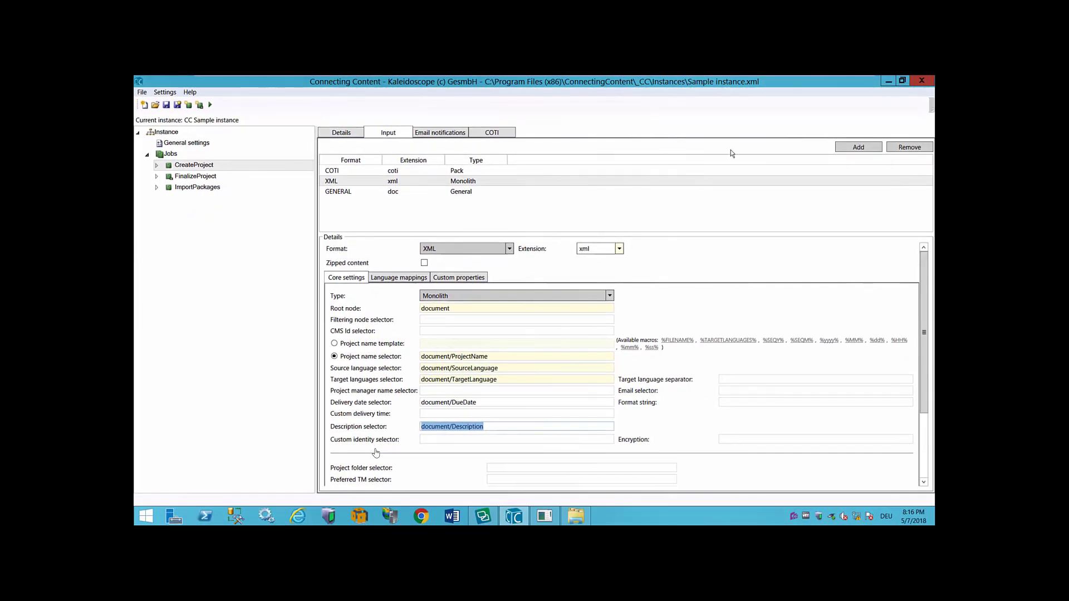
Minimize Connecting Content and drop Sample.xml from the CC Demofiles folder onto the IN - Shortcut folder on the desktop.
{"action": "left_click", "coordinate": [889, 82]}
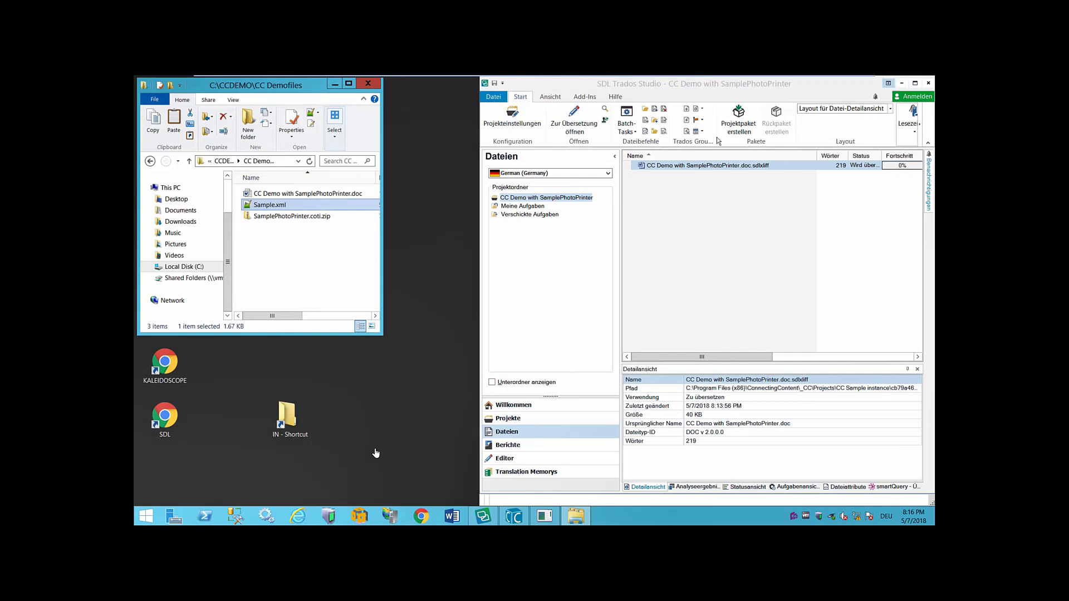
{"action": "left_click", "coordinate": [256, 207]}
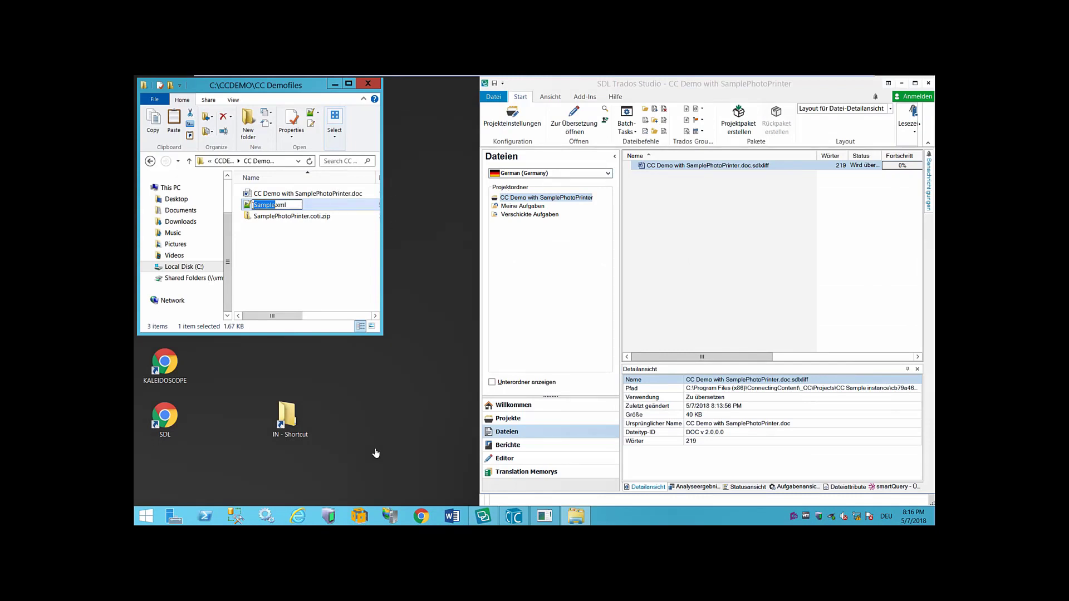
{"action": "key", "text": "Escape"}
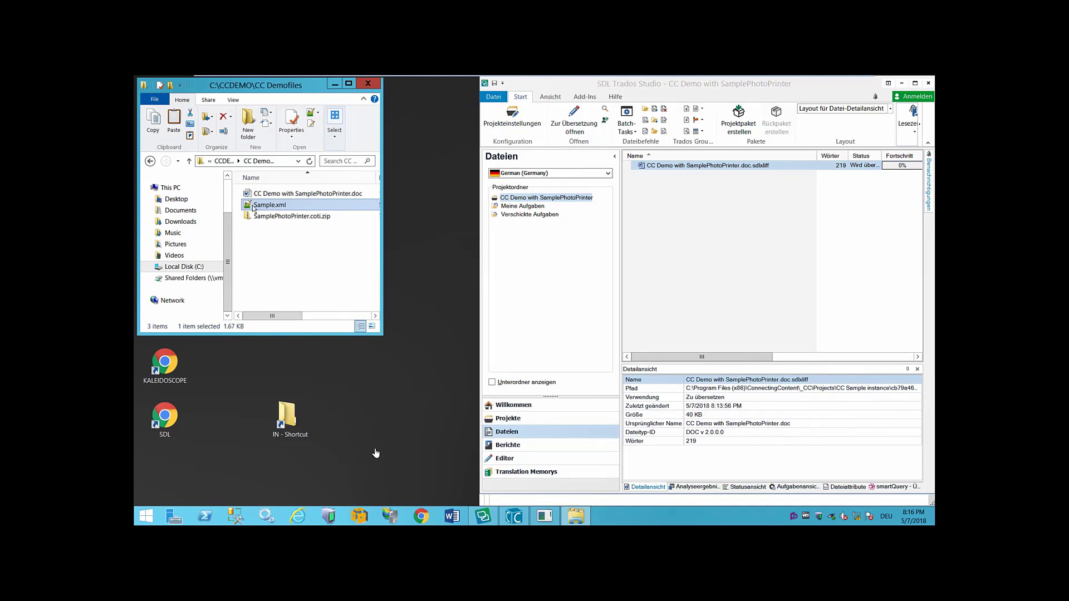
{"action": "left_click_drag", "start_coordinate": [270, 298], "coordinate": [286, 417]}
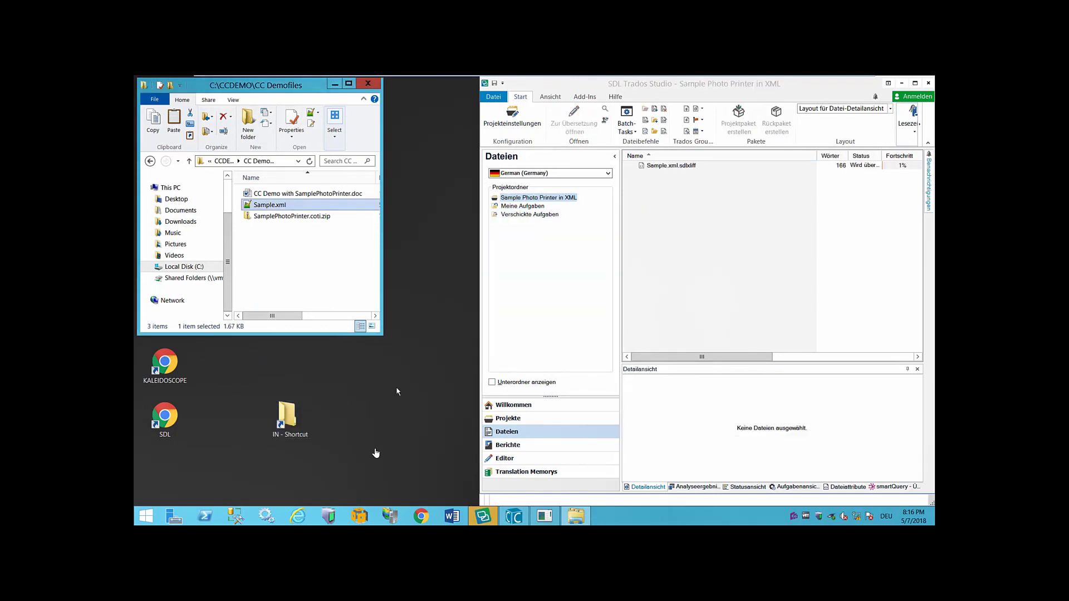
Examine the Sample Photo Printer in XML project's file, name, description and due date in SDL Trados Studio.
{"action": "left_click", "coordinate": [662, 167]}
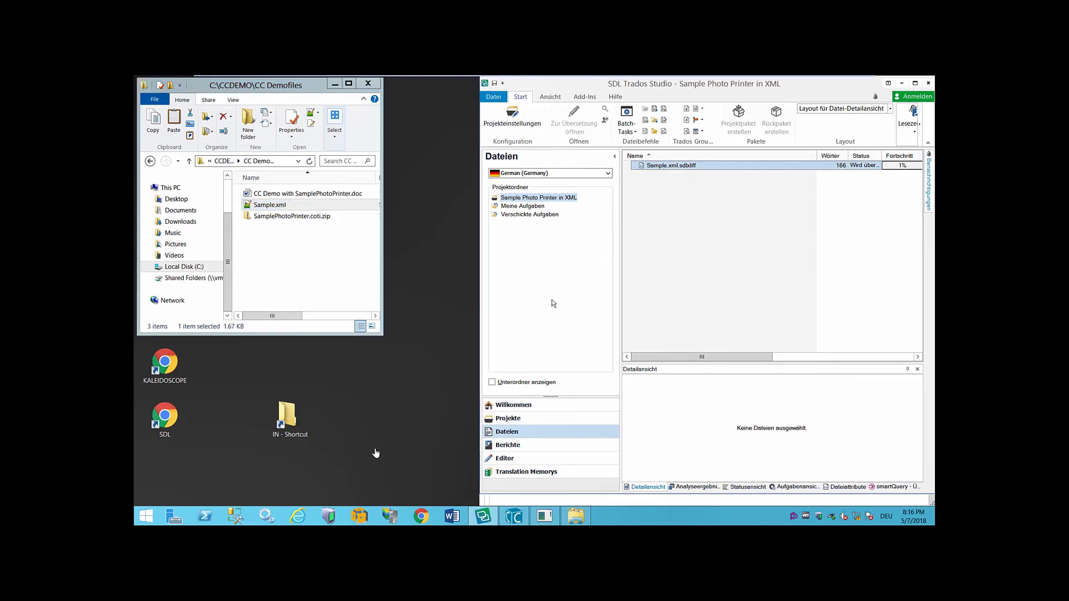
{"action": "left_click", "coordinate": [513, 420]}
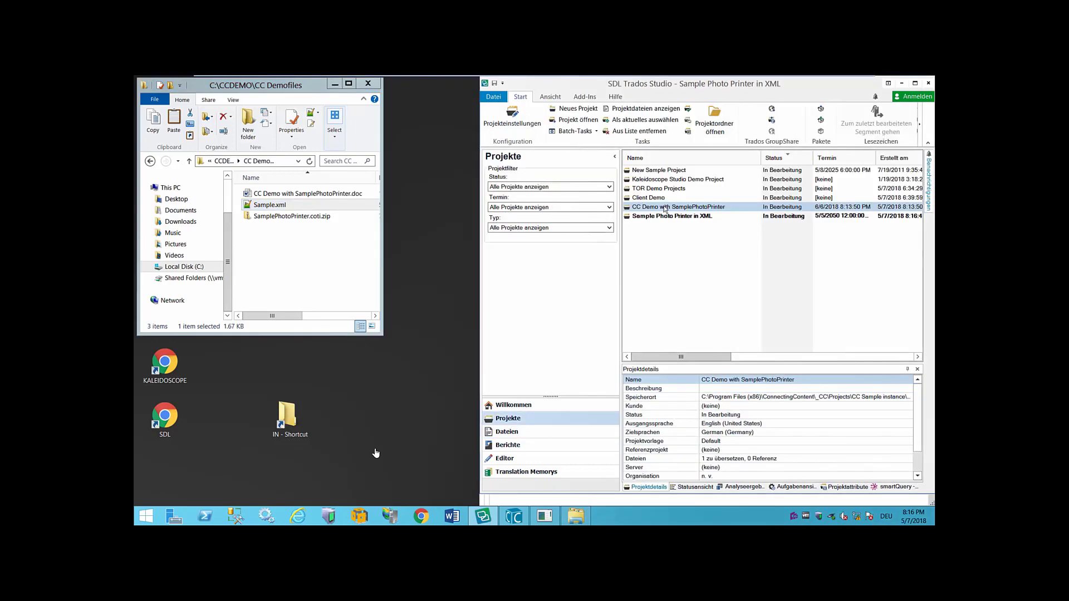
{"action": "left_click", "coordinate": [667, 217]}
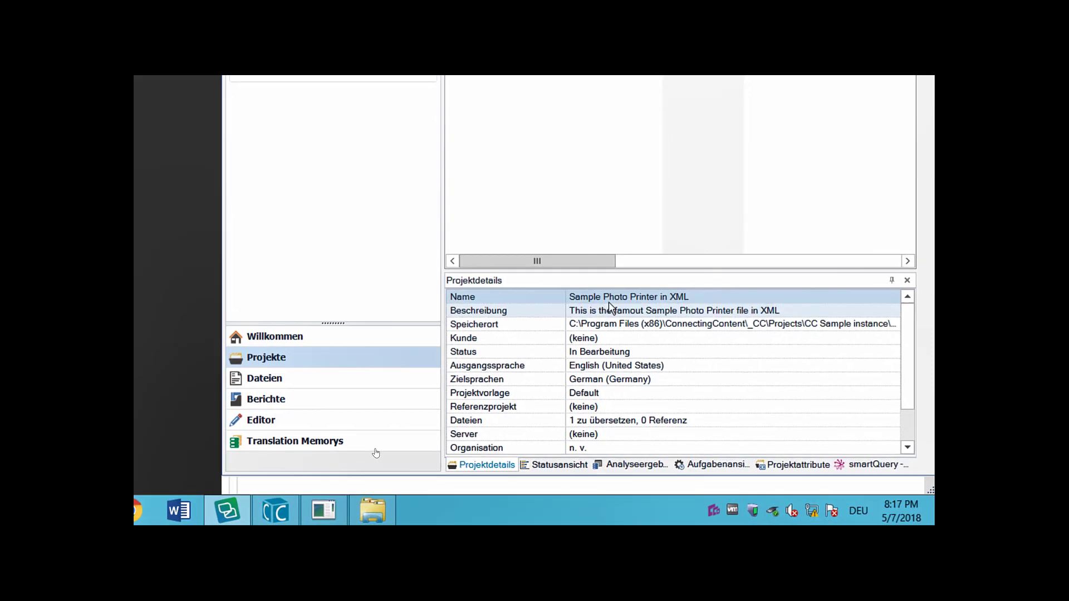
{"action": "left_click", "coordinate": [643, 310]}
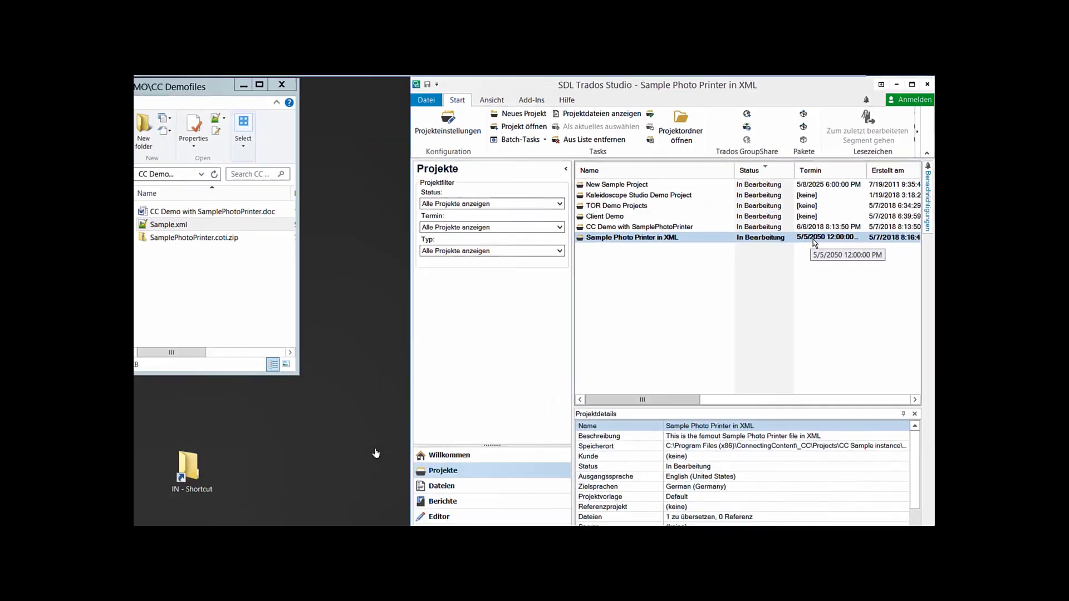
{"action": "double_click", "coordinate": [813, 240]}
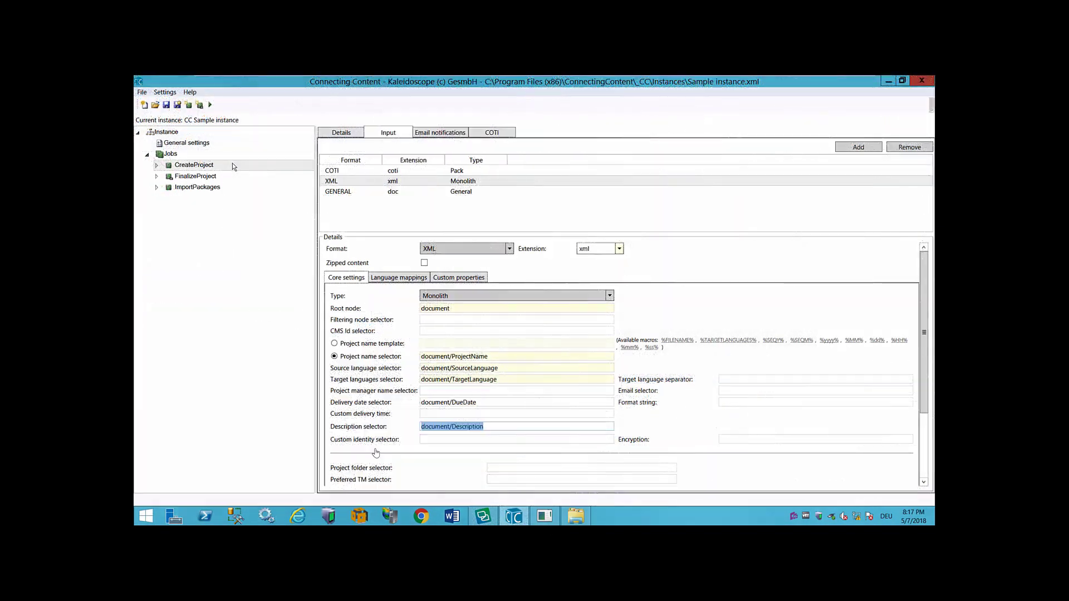
Return to Connecting Content and examine the CreateProject job's general details and finalization job choices, keeping FinalizeProject selected.
{"action": "left_click", "coordinate": [208, 166]}
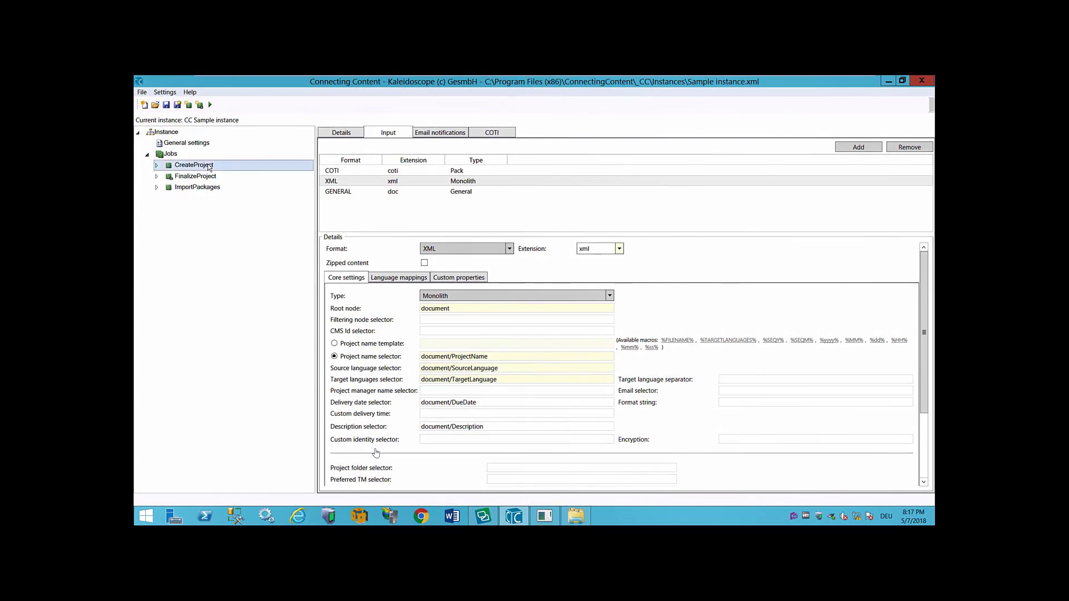
{"action": "left_click", "coordinate": [348, 134]}
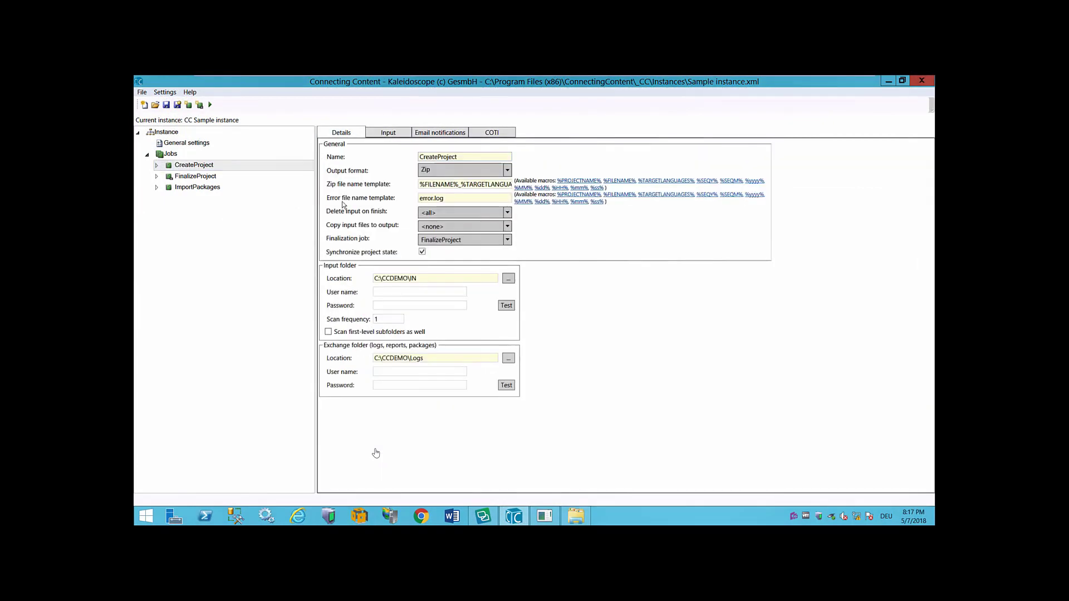
{"action": "left_click", "coordinate": [442, 239]}
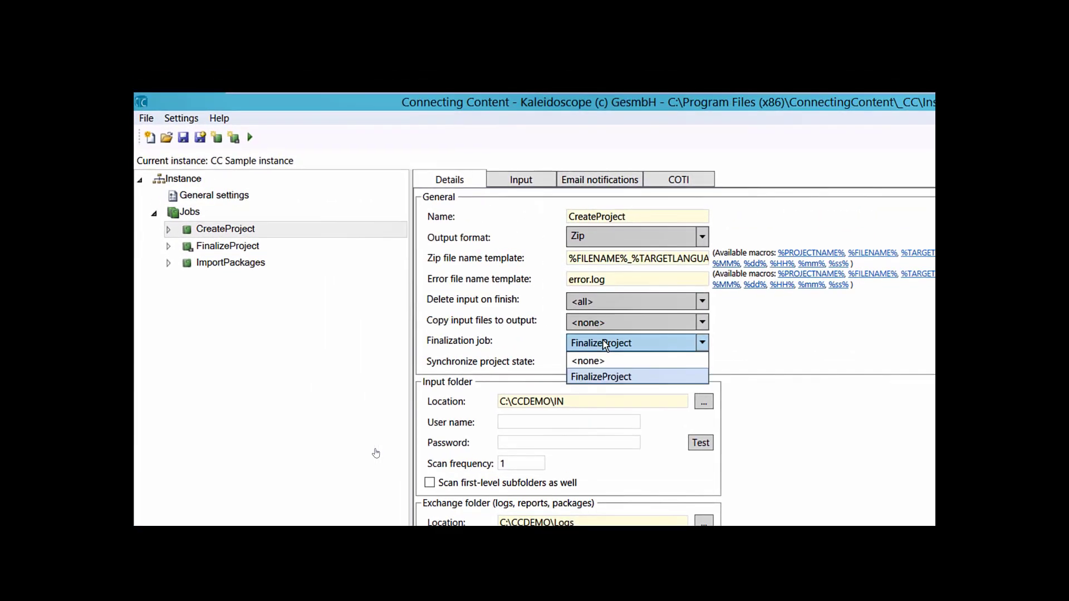
{"action": "left_click", "coordinate": [626, 381]}
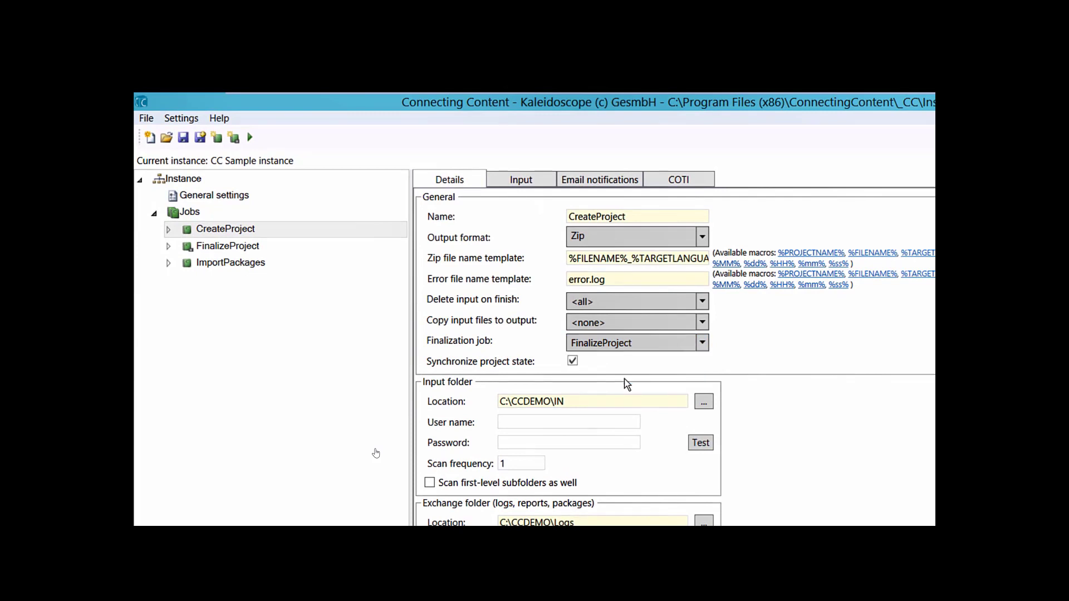
Examine the FinalizeProject job's Update main TM, Generate target translation and Delete project tasks.
{"action": "left_click", "coordinate": [169, 248]}
{"action": "left_click", "coordinate": [248, 267]}
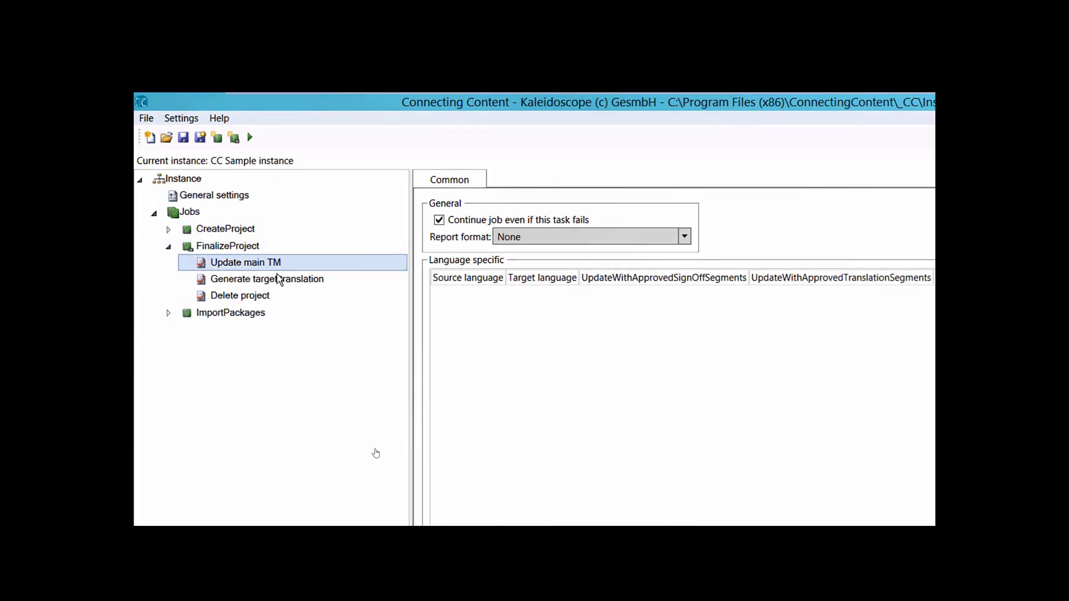
{"action": "left_click", "coordinate": [285, 280]}
{"action": "left_click", "coordinate": [248, 298]}
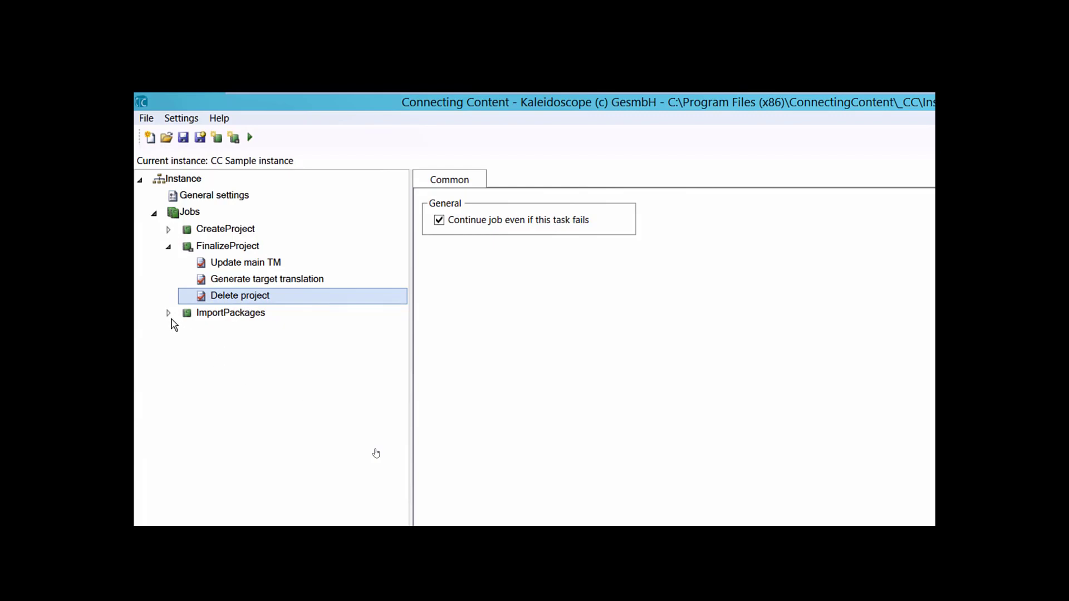
Add an Export package task to the CreateProject job.
{"action": "left_click", "coordinate": [168, 230]}
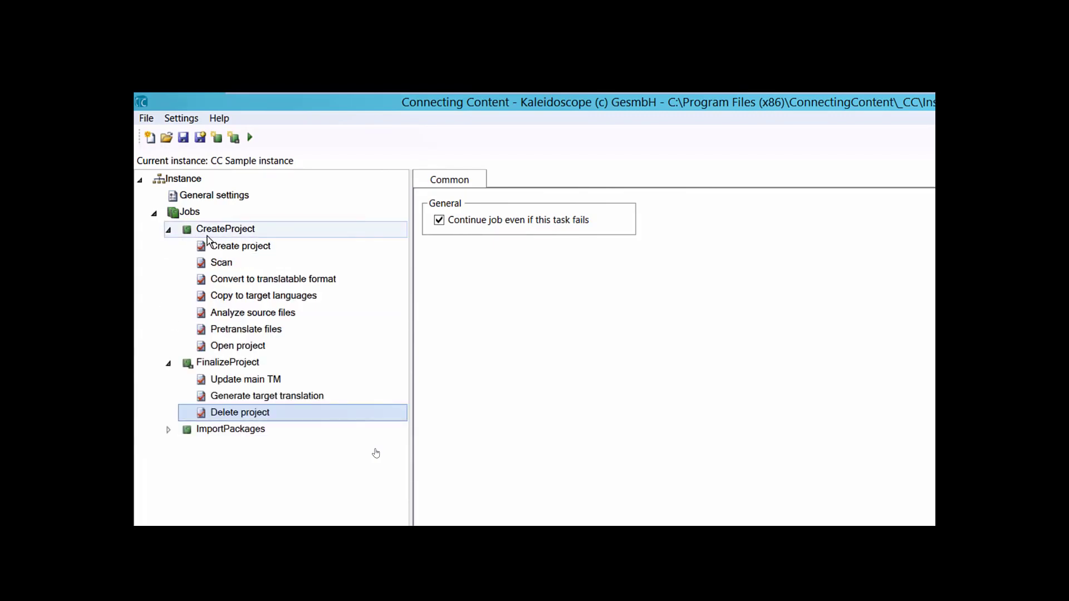
{"action": "left_click", "coordinate": [224, 232]}
{"action": "right_click", "coordinate": [224, 232]}
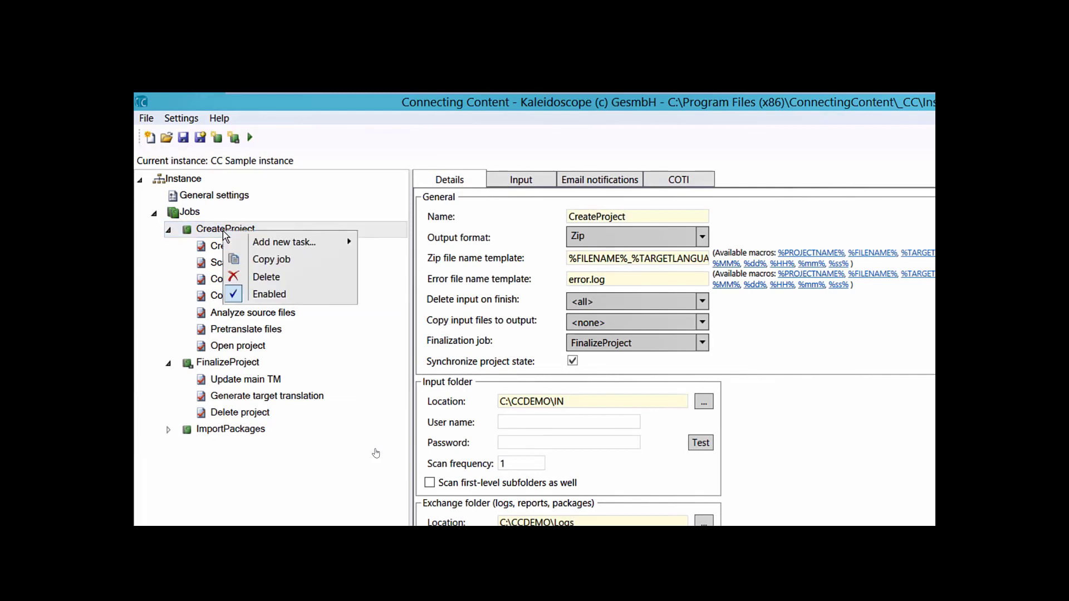
{"action": "mouse_move", "coordinate": [258, 249]}
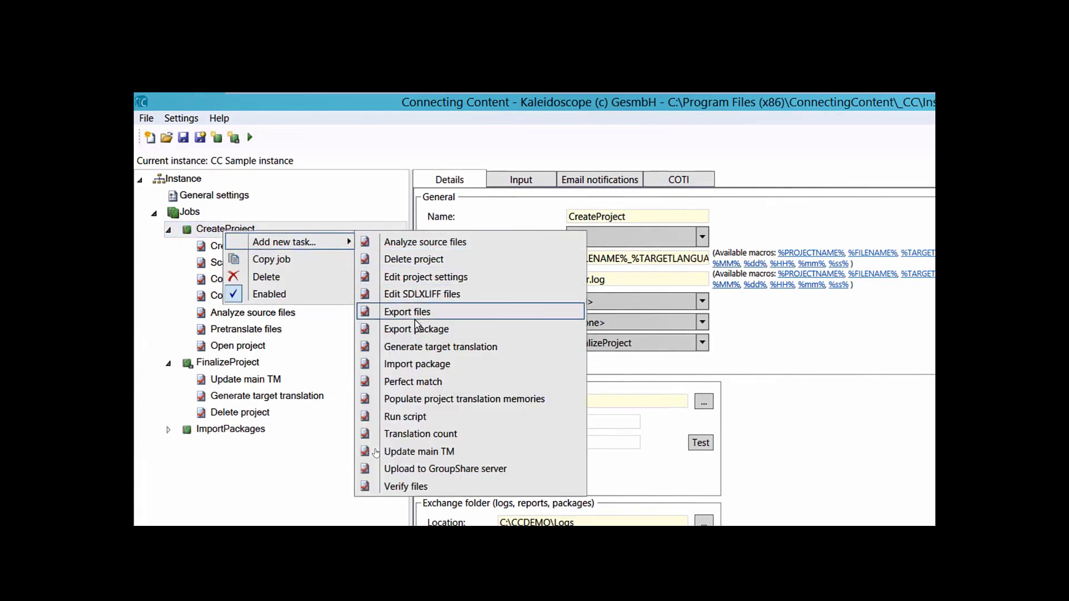
{"action": "left_click", "coordinate": [451, 334]}
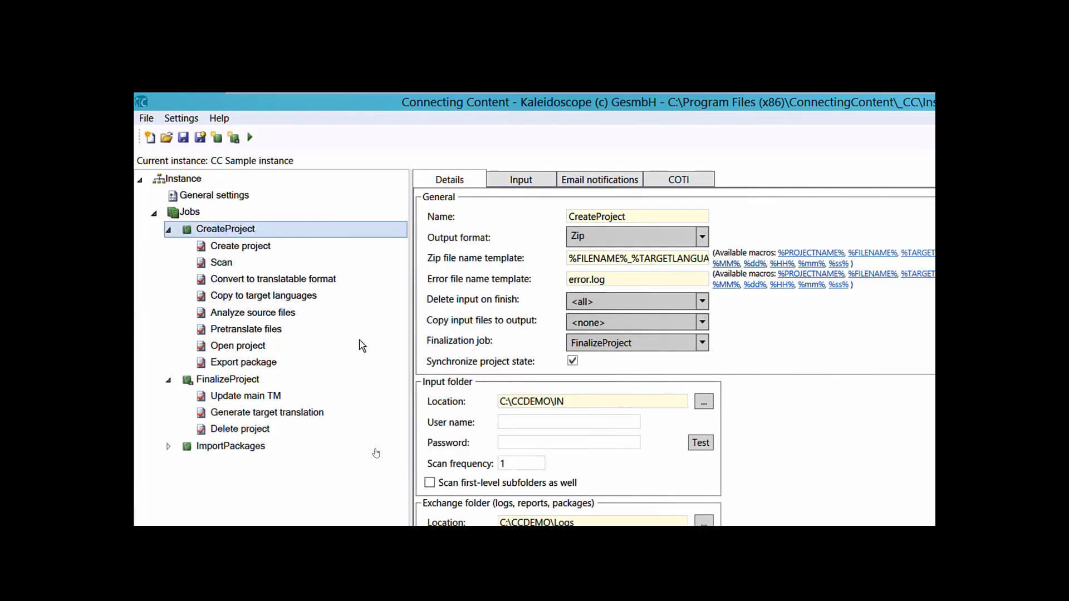
Review the Export package task's custom options and add a language-specific row for any source and target language.
{"action": "left_click", "coordinate": [249, 362]}
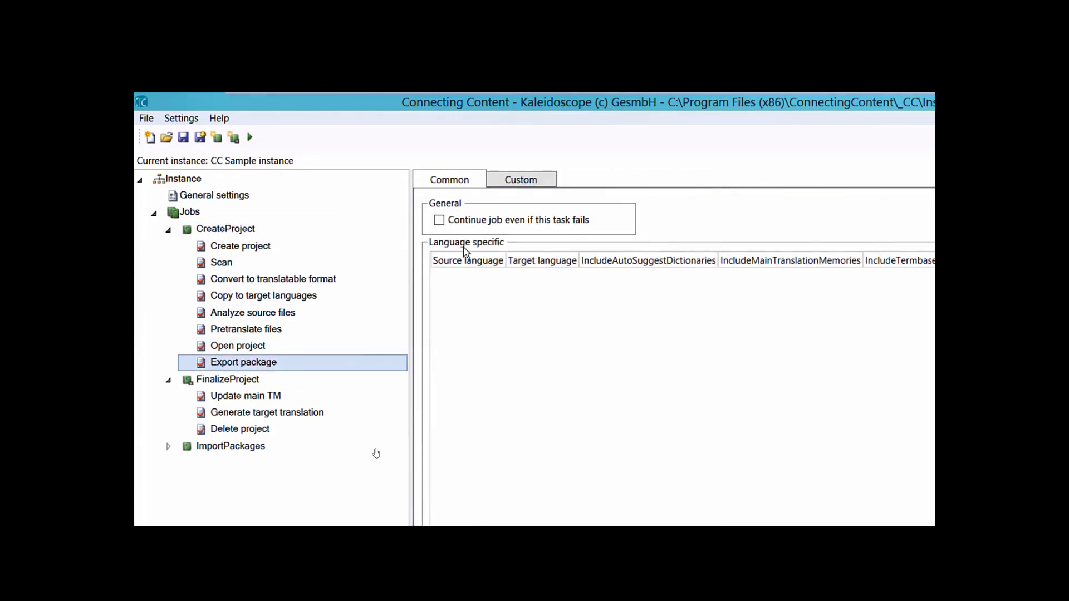
{"action": "left_click", "coordinate": [521, 182]}
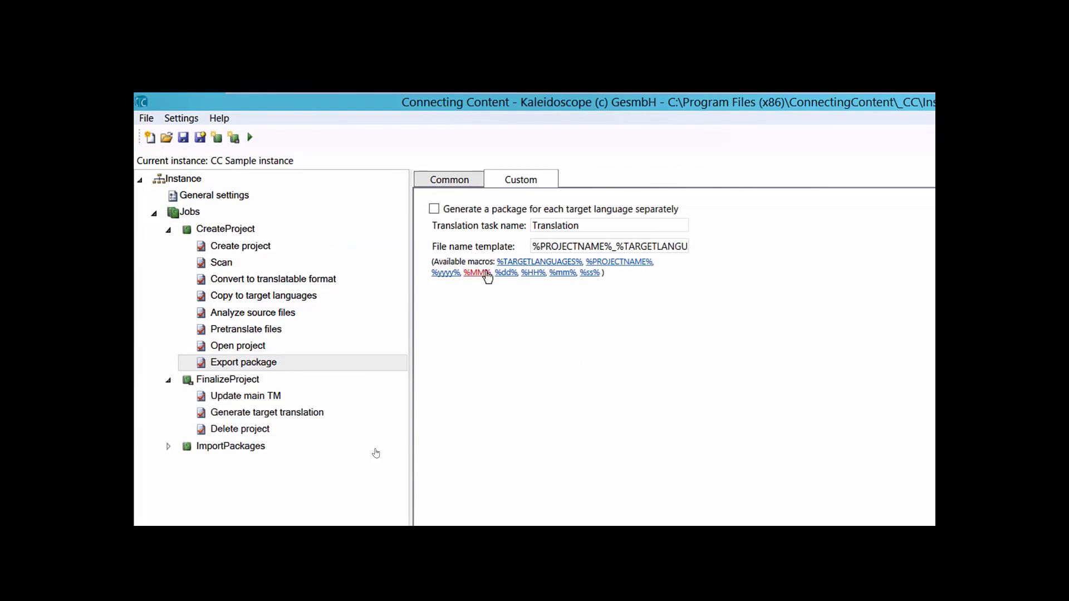
{"action": "left_click", "coordinate": [501, 211]}
{"action": "left_click", "coordinate": [503, 211]}
{"action": "left_click", "coordinate": [449, 182]}
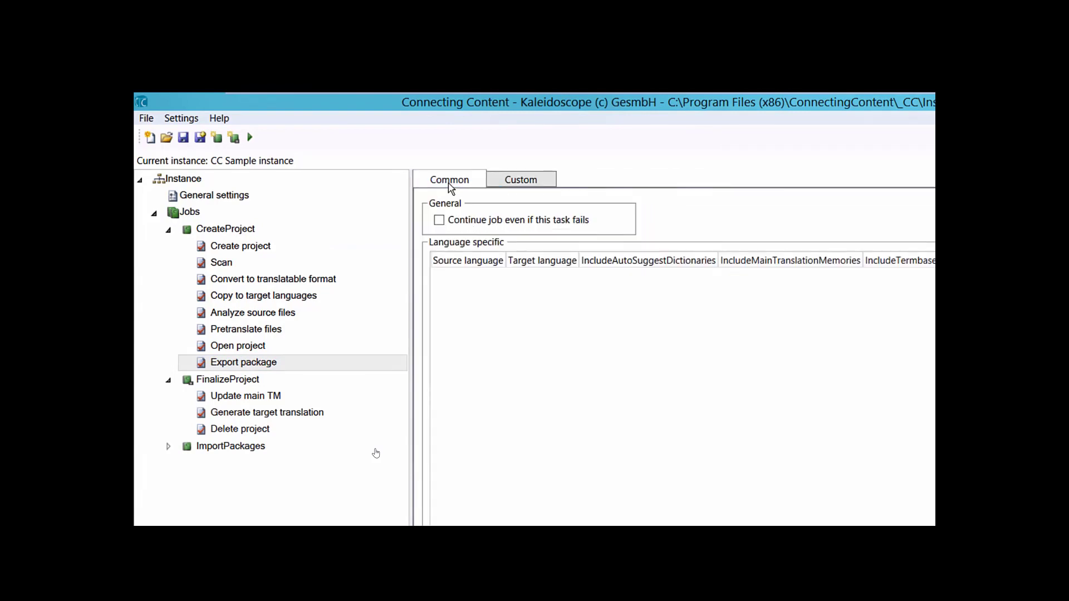
{"action": "left_click", "coordinate": [838, 474]}
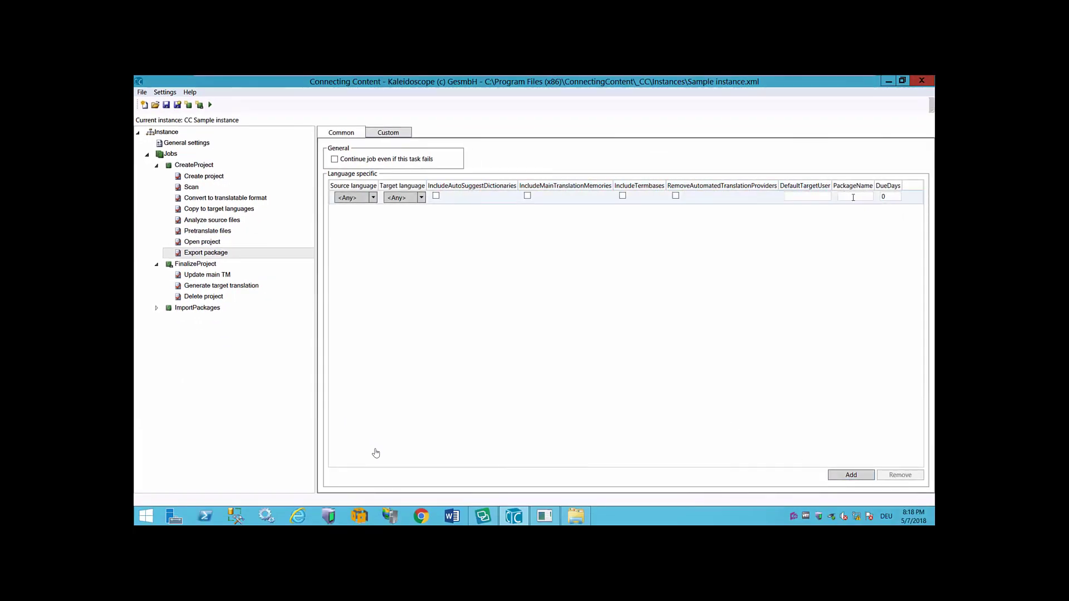
Add an Upload to GroupShare server task to the CreateProject job and open its settings.
{"action": "left_click", "coordinate": [192, 165]}
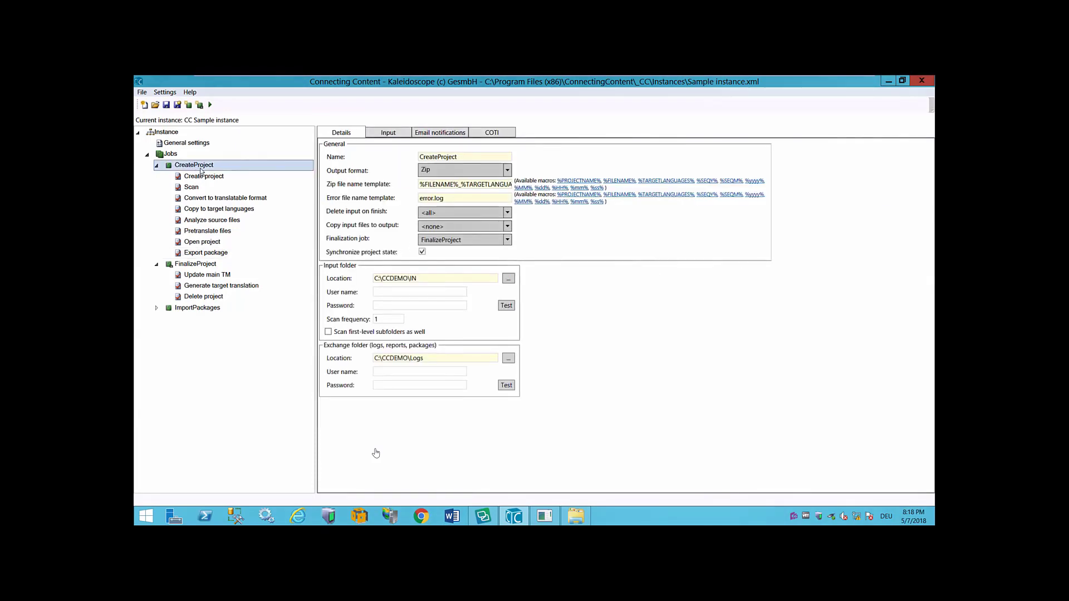
{"action": "right_click", "coordinate": [202, 169]}
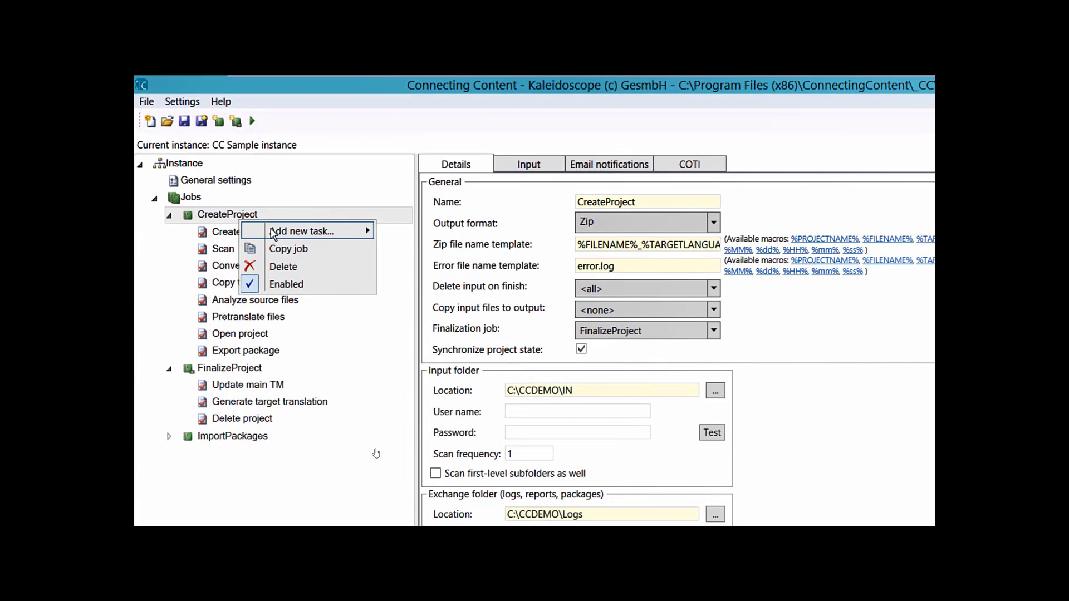
{"action": "mouse_move", "coordinate": [273, 234]}
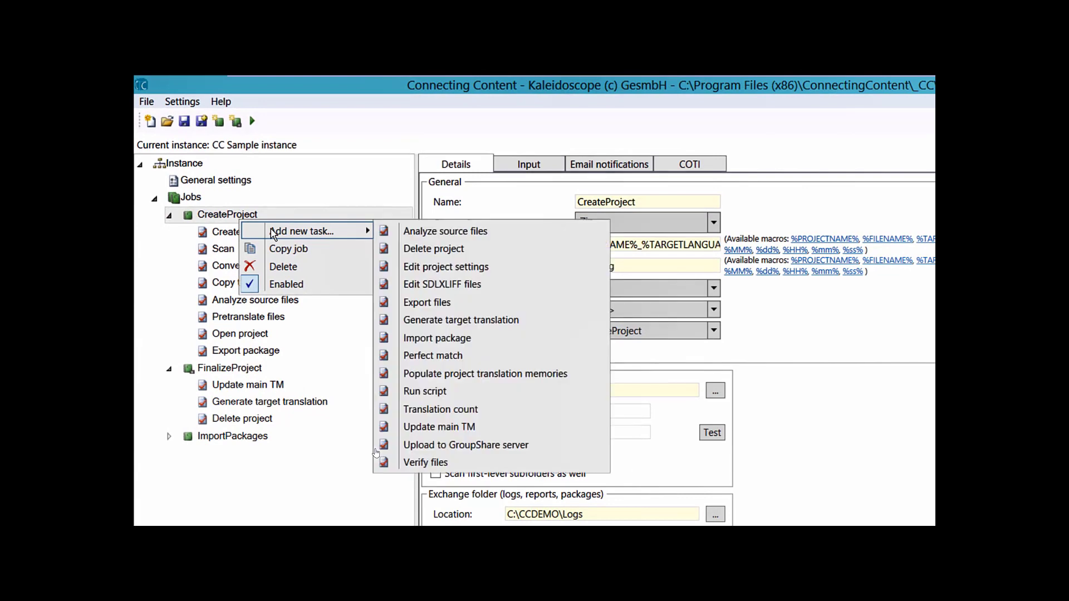
{"action": "left_click", "coordinate": [466, 446]}
{"action": "left_click", "coordinate": [281, 370]}
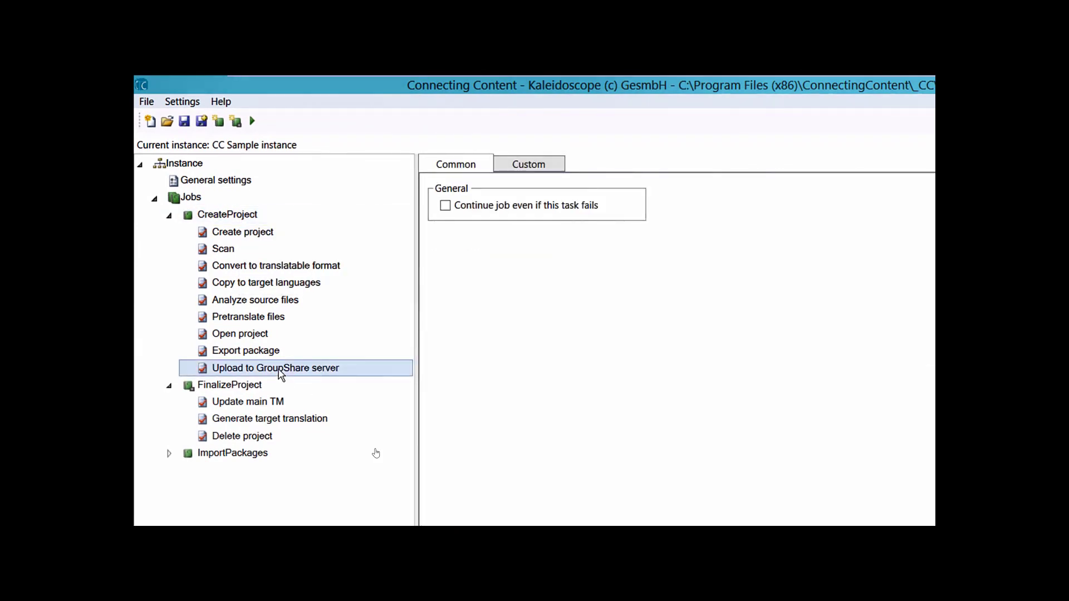
Enable downloading the server version once completed, refresh the GroupShare organizations and choose Client B as the target organization.
{"action": "left_click", "coordinate": [531, 165]}
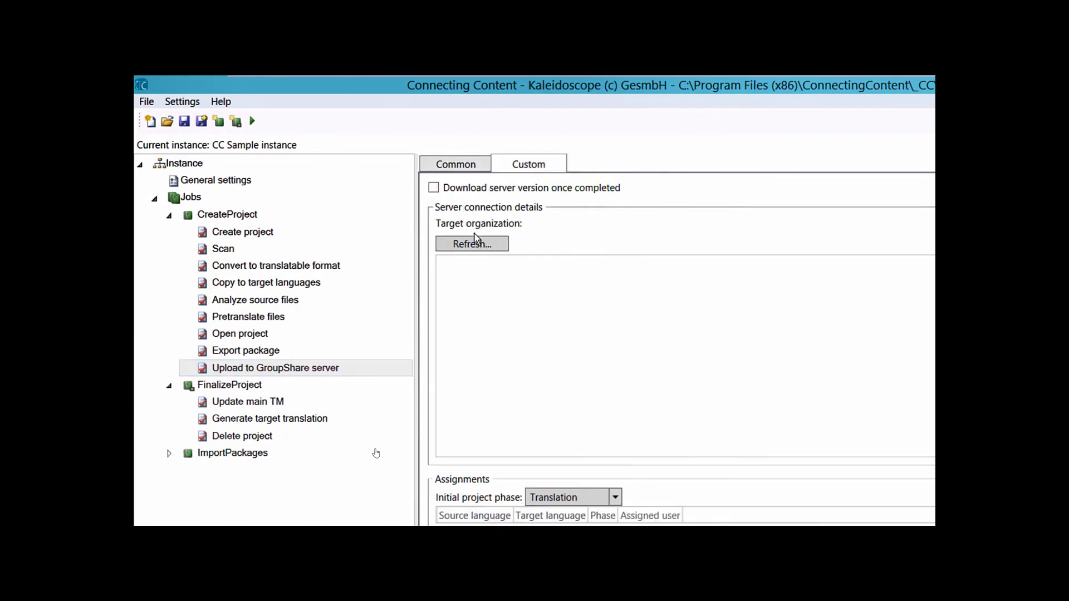
{"action": "left_click", "coordinate": [449, 189]}
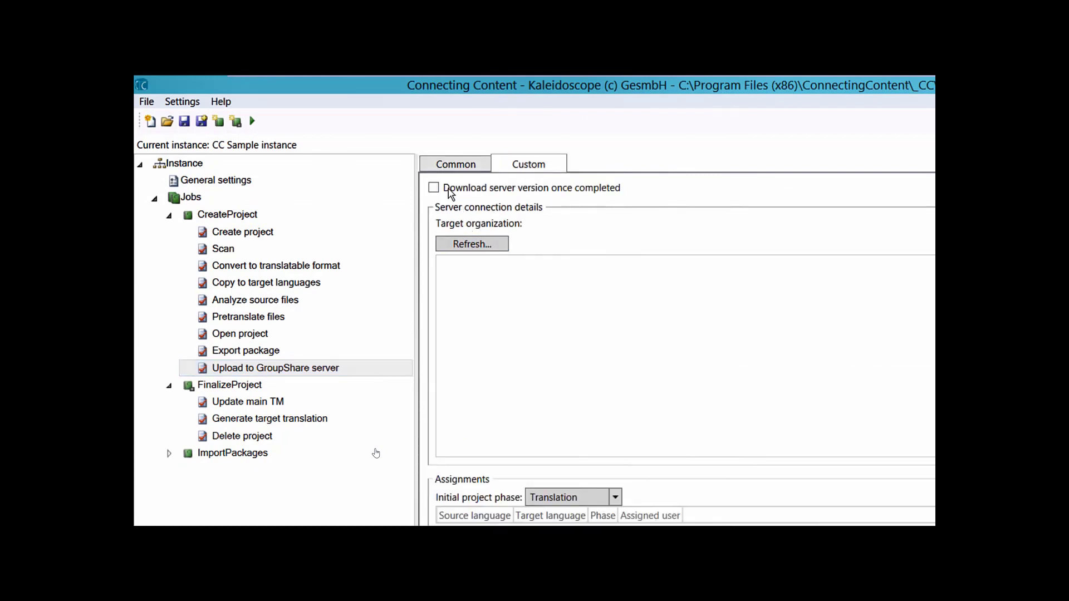
{"action": "left_click", "coordinate": [463, 245]}
{"action": "left_click", "coordinate": [443, 265]}
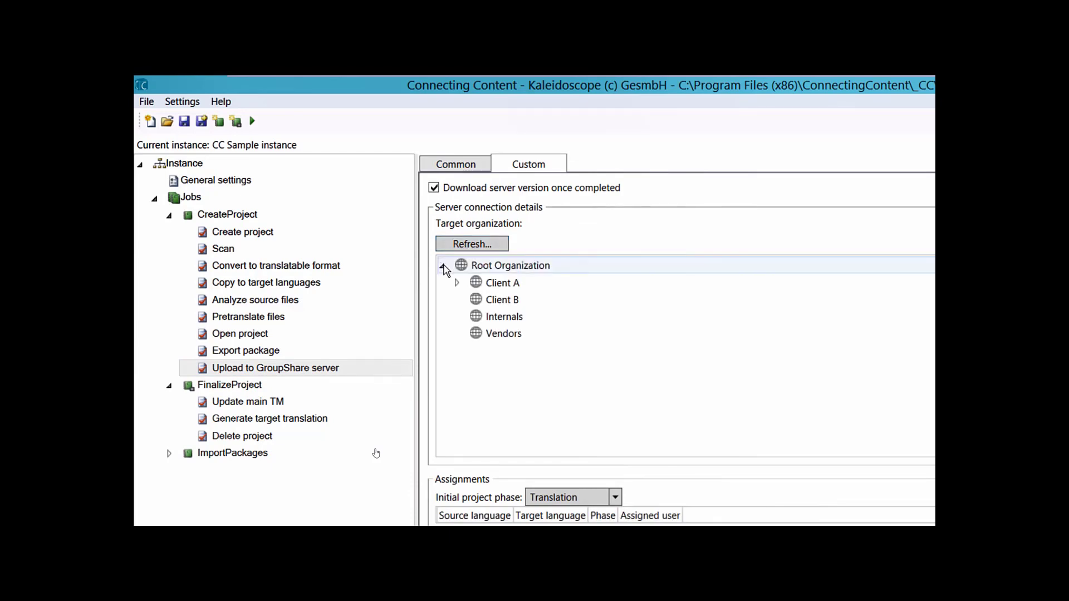
{"action": "left_click", "coordinate": [496, 301]}
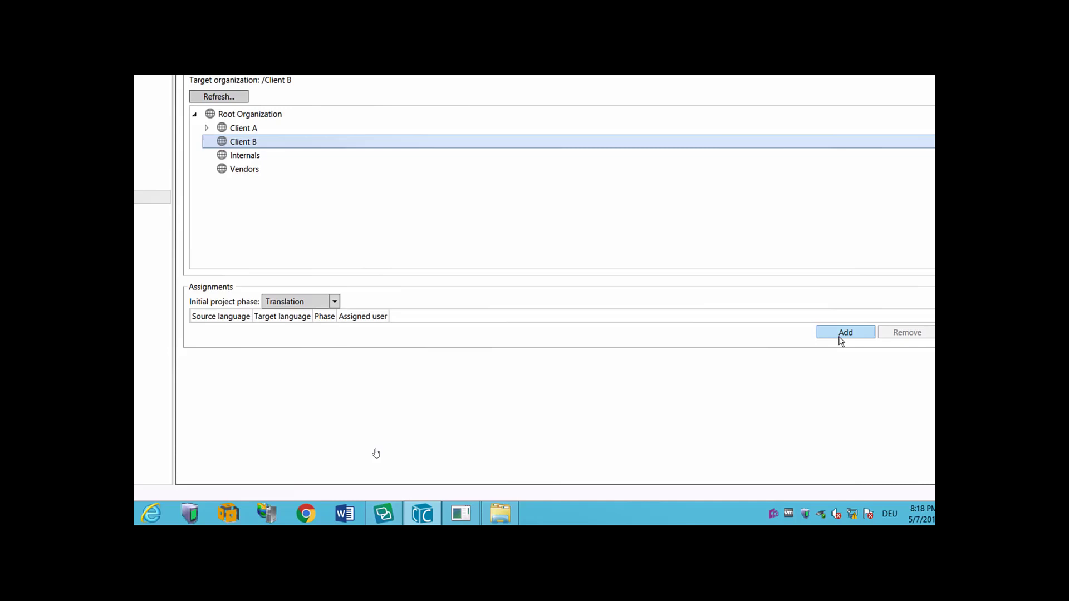
Add an assignment for any language pair with the Translation phase and the named translator as assigned user, and add another assignment row.
{"action": "left_click", "coordinate": [841, 334]}
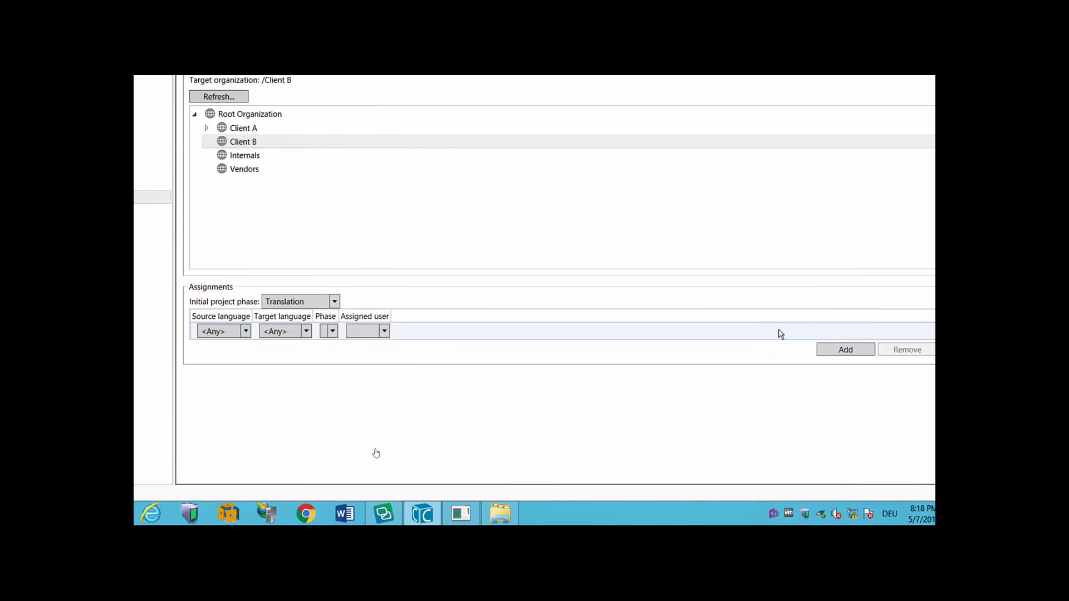
{"action": "left_click", "coordinate": [332, 332]}
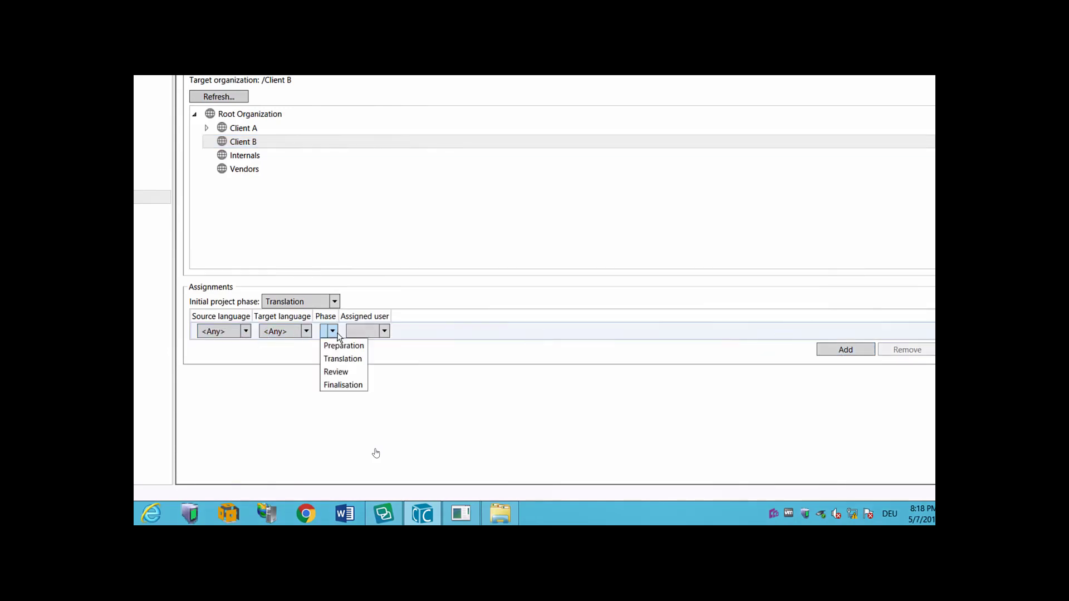
{"action": "left_click", "coordinate": [337, 356]}
{"action": "left_click", "coordinate": [384, 333]}
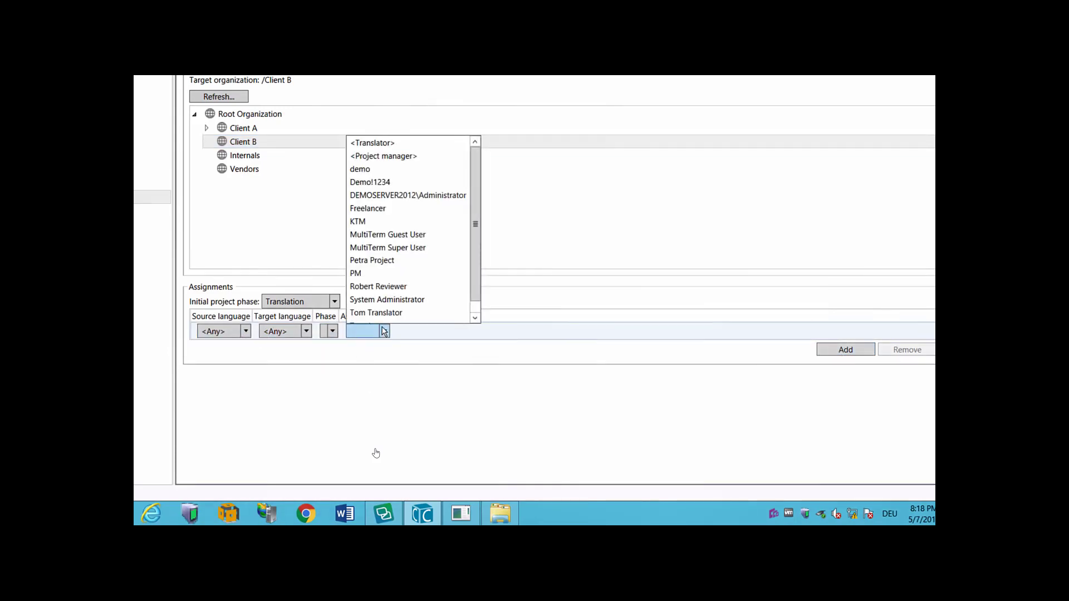
{"action": "scroll", "coordinate": [384, 332], "scroll_direction": "down", "scroll_amount": 1}
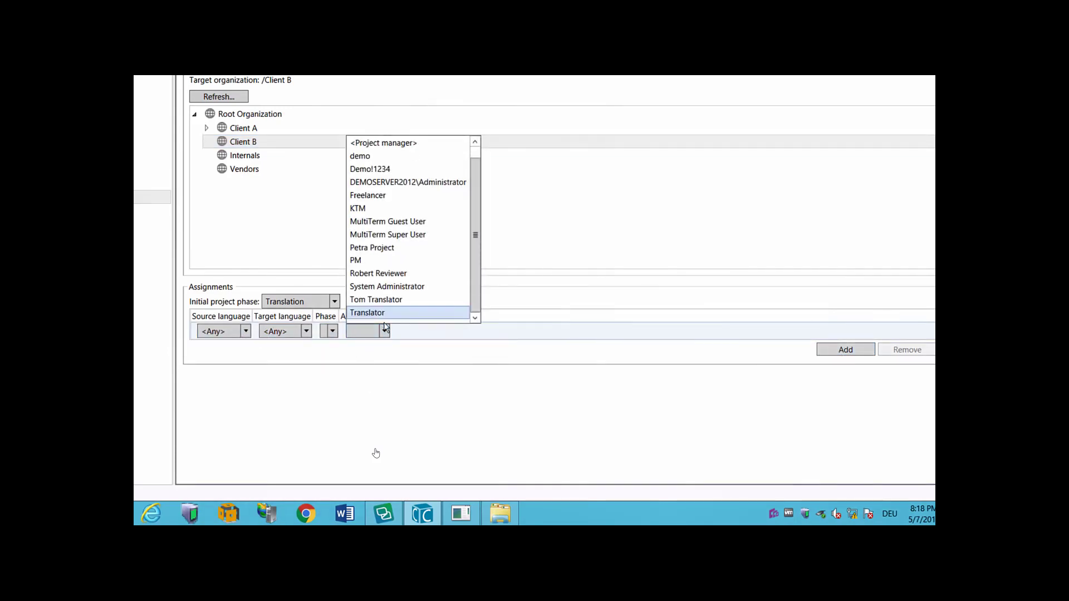
{"action": "left_click", "coordinate": [410, 300]}
{"action": "left_click_drag", "start_coordinate": [345, 316], "coordinate": [405, 316]}
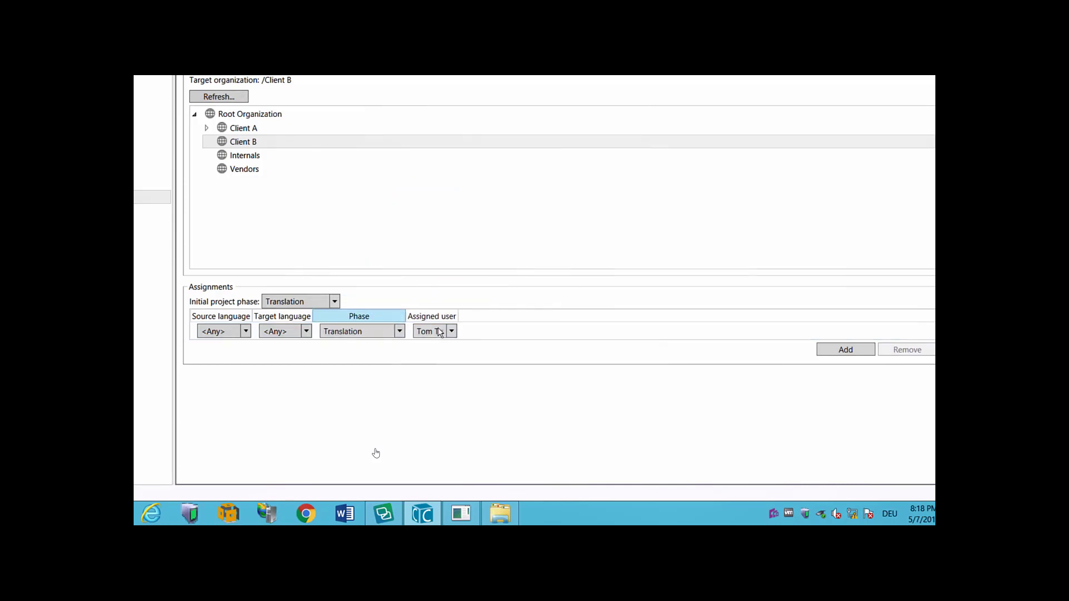
{"action": "left_click", "coordinate": [841, 350]}
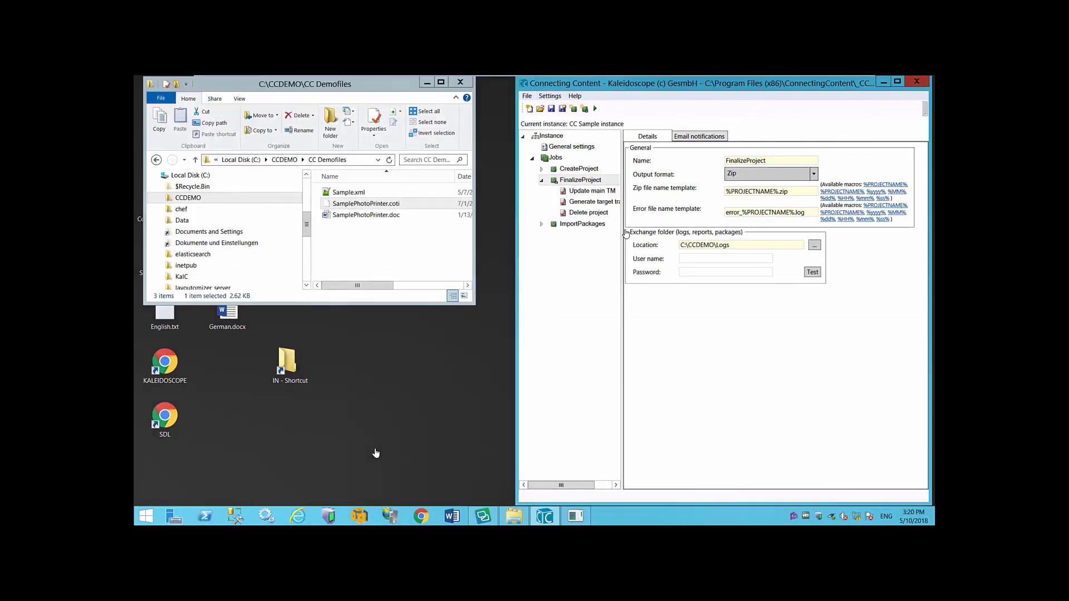
Add an Export files task to the FinalizeProject job and move it ahead of the Delete project task.
{"action": "left_click", "coordinate": [573, 181]}
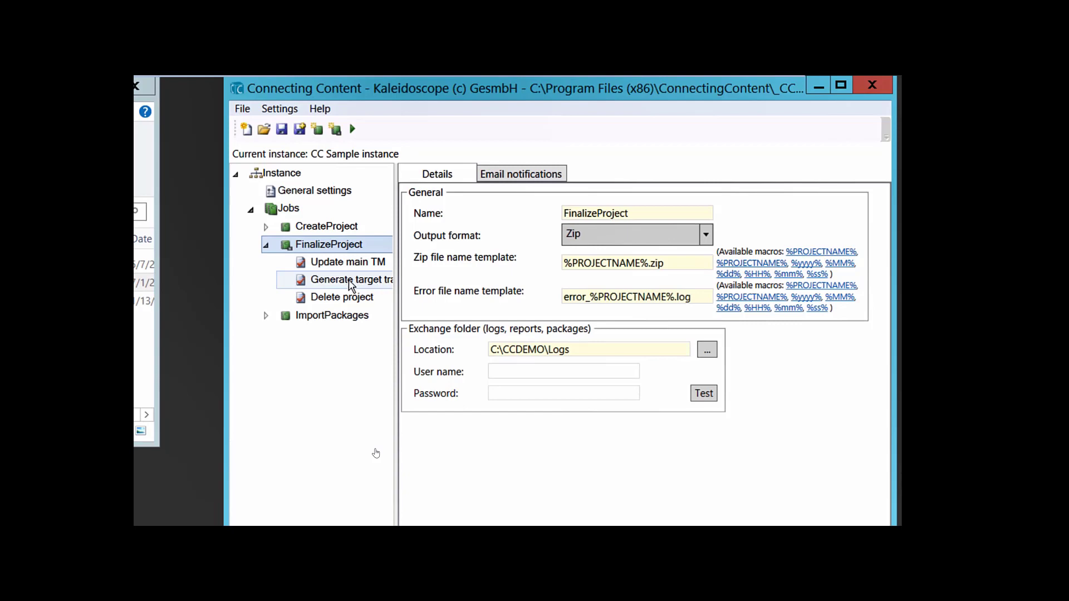
{"action": "right_click", "coordinate": [319, 249]}
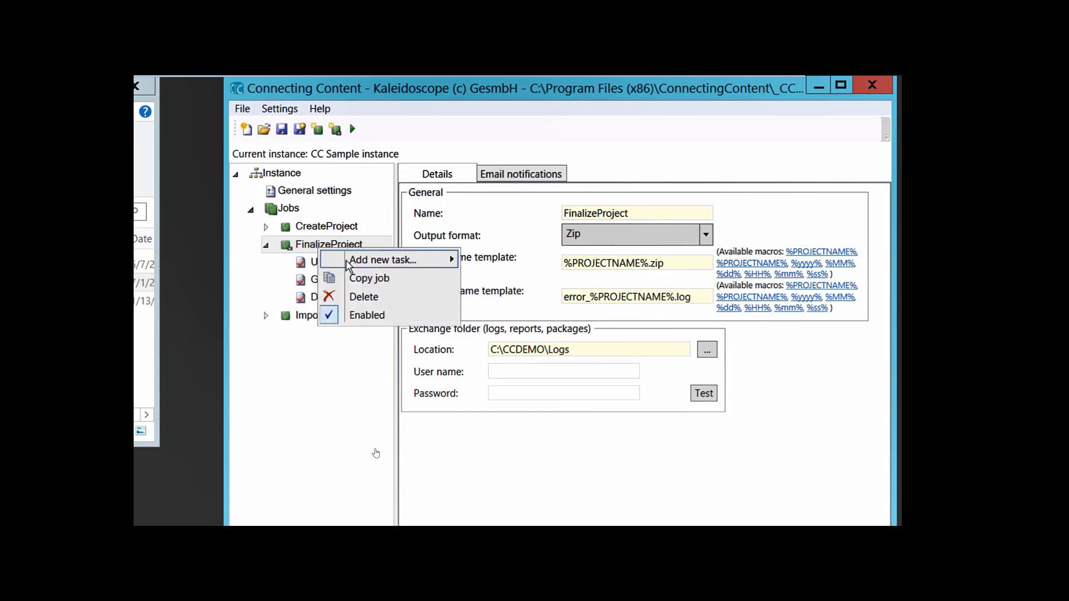
{"action": "mouse_move", "coordinate": [349, 260]}
{"action": "left_click", "coordinate": [509, 261]}
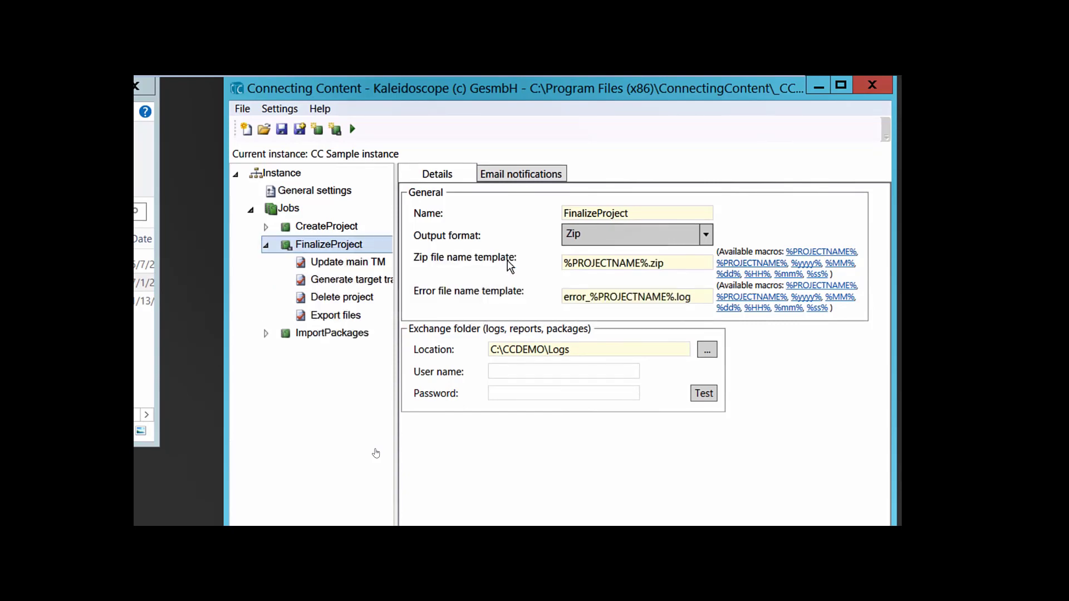
{"action": "right_click", "coordinate": [341, 323]}
{"action": "left_click", "coordinate": [382, 332]}
{"action": "left_click", "coordinate": [345, 299]}
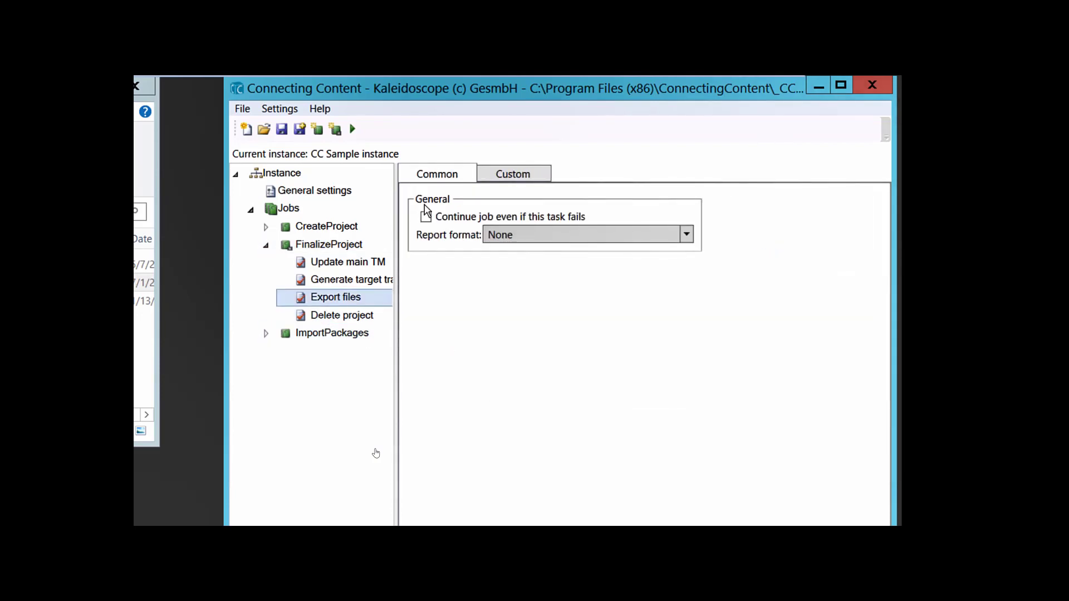
Set the Export files task's export location to the Results folder on the Desktop.
{"action": "left_click", "coordinate": [503, 174]}
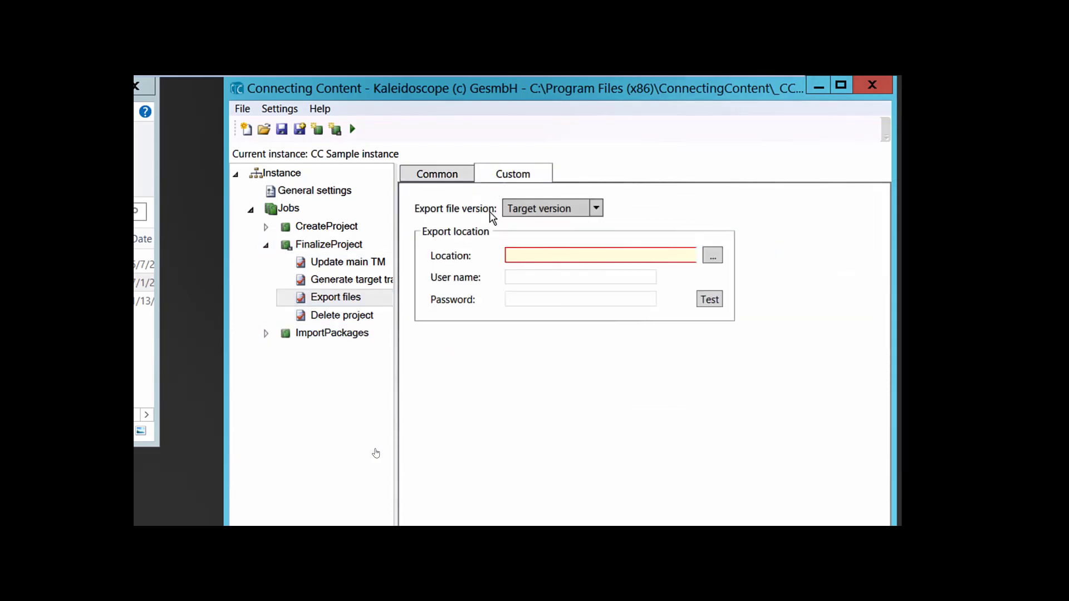
{"action": "left_click", "coordinate": [712, 255]}
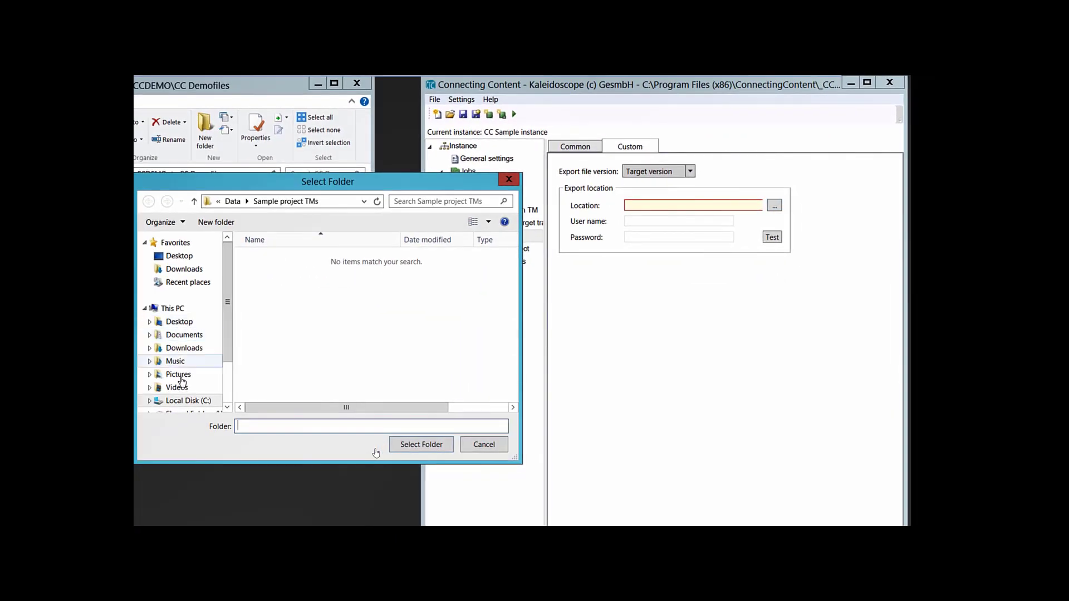
{"action": "left_click", "coordinate": [174, 257]}
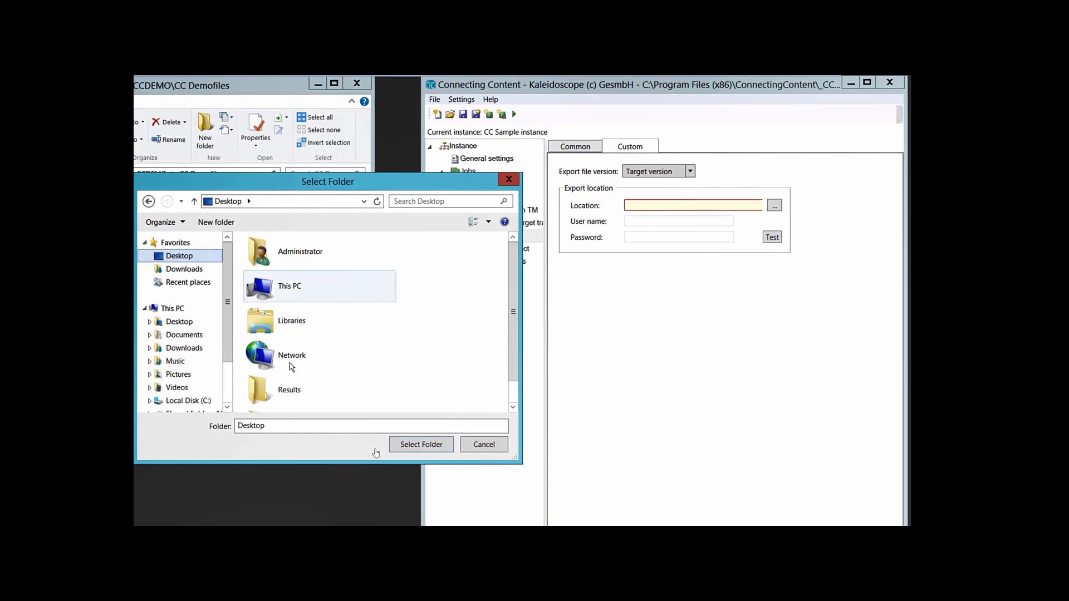
{"action": "double_click", "coordinate": [286, 393]}
{"action": "left_click", "coordinate": [420, 445]}
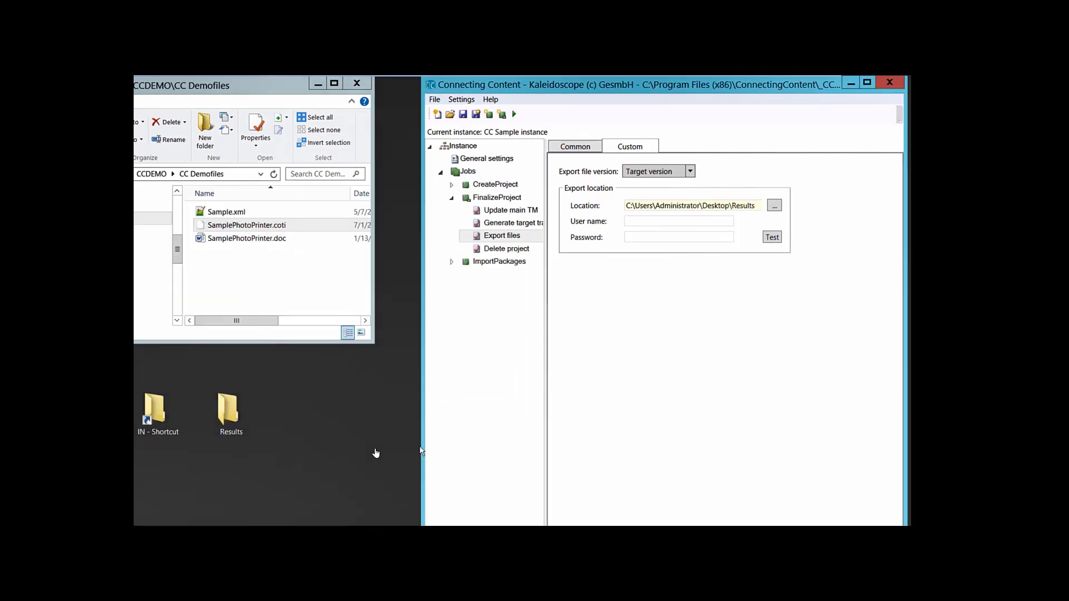
Add a Run script task to the FinalizeProject job and set it to use a web request.
{"action": "left_click", "coordinate": [497, 197]}
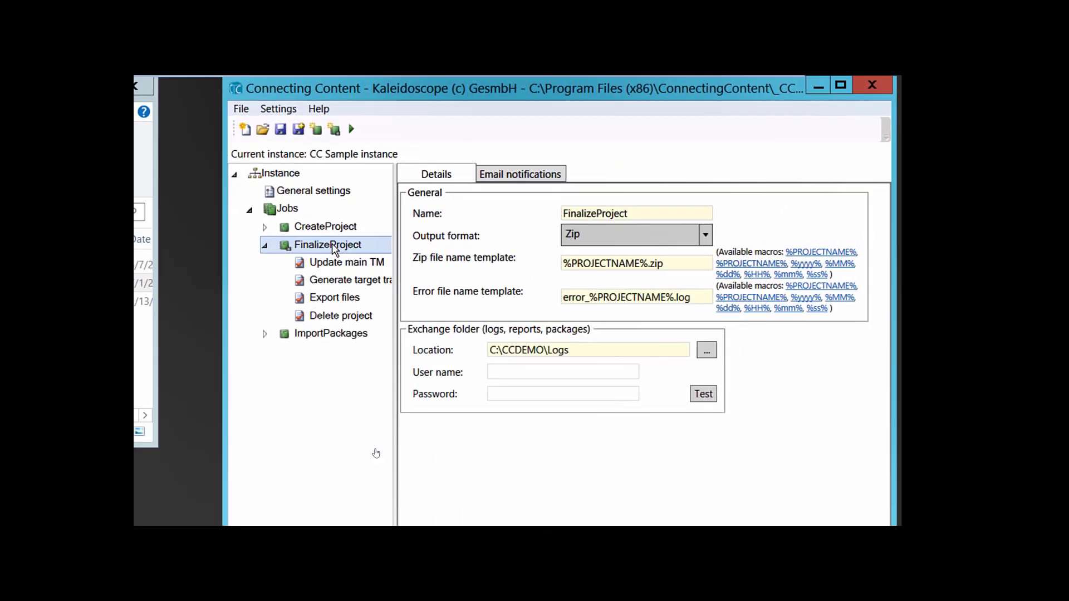
{"action": "right_click", "coordinate": [506, 198]}
{"action": "mouse_move", "coordinate": [317, 274]}
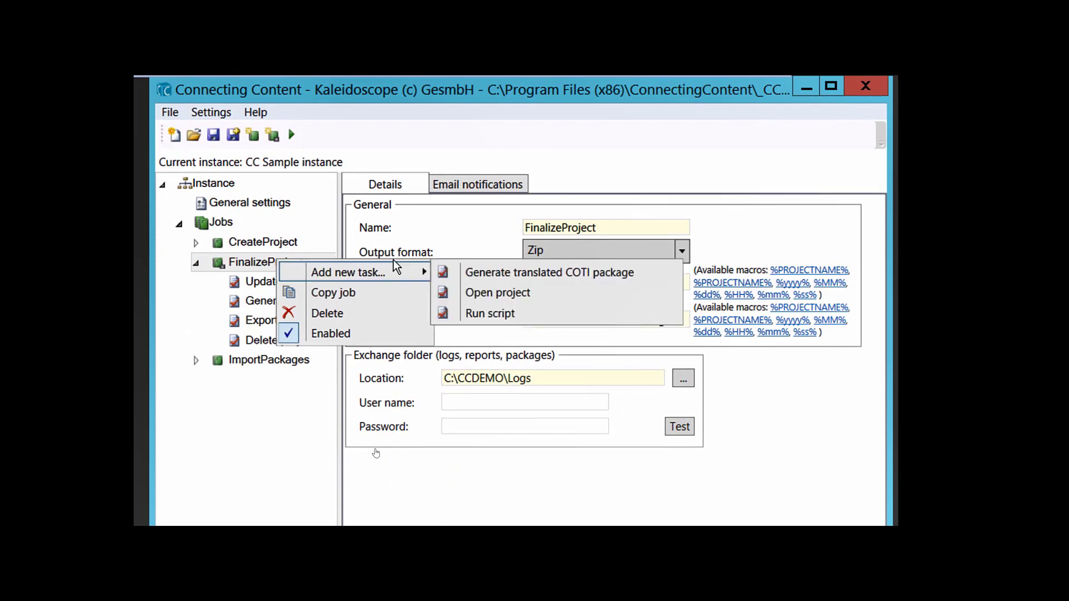
{"action": "left_click", "coordinate": [481, 312]}
{"action": "left_click", "coordinate": [280, 363]}
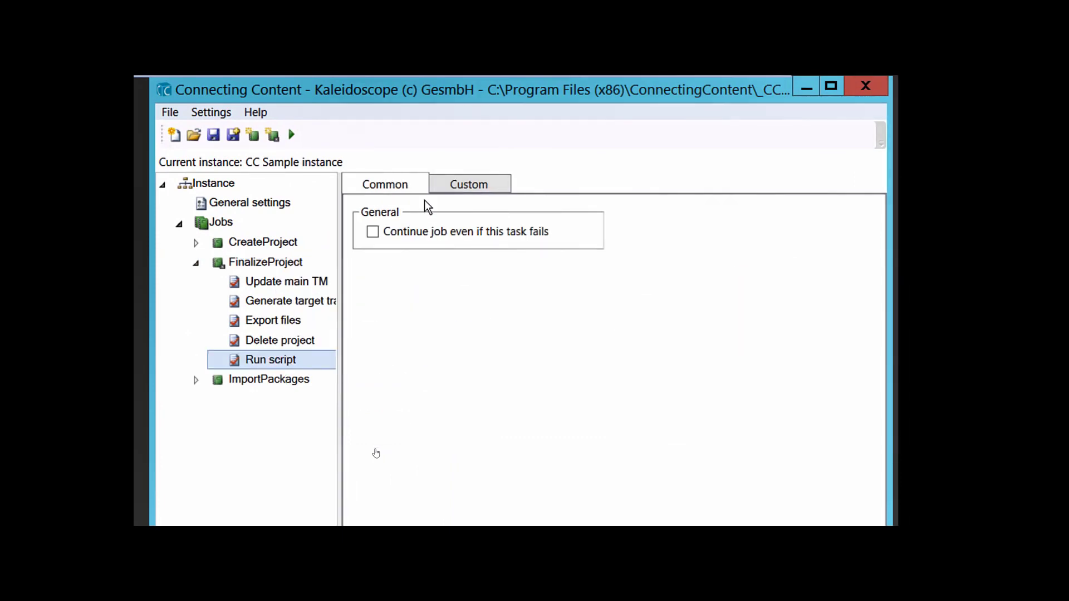
{"action": "left_click", "coordinate": [438, 187]}
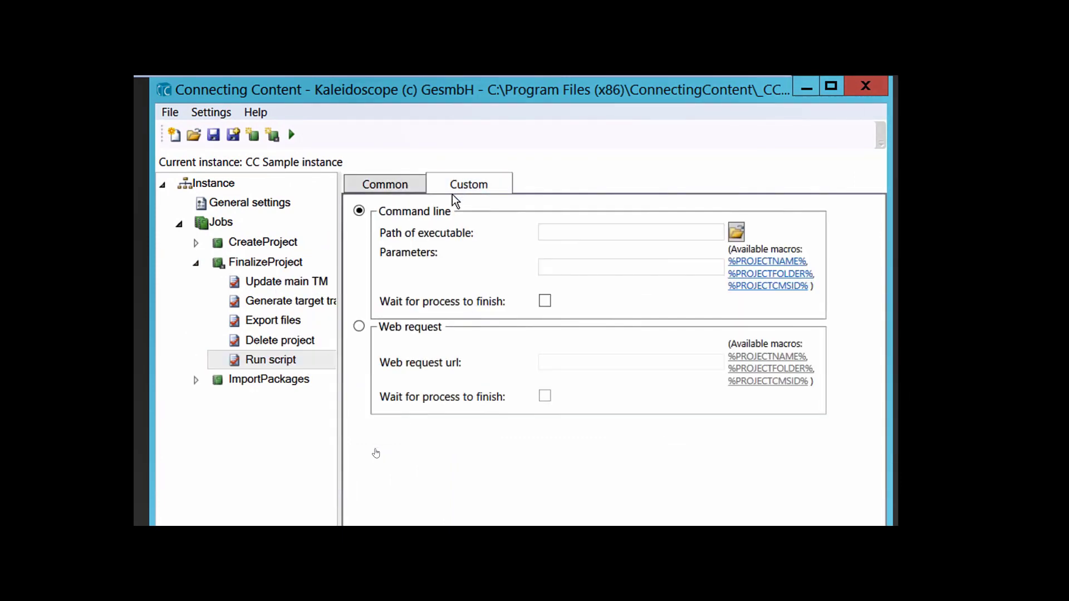
{"action": "left_click", "coordinate": [359, 328]}
{"action": "left_click", "coordinate": [552, 357]}
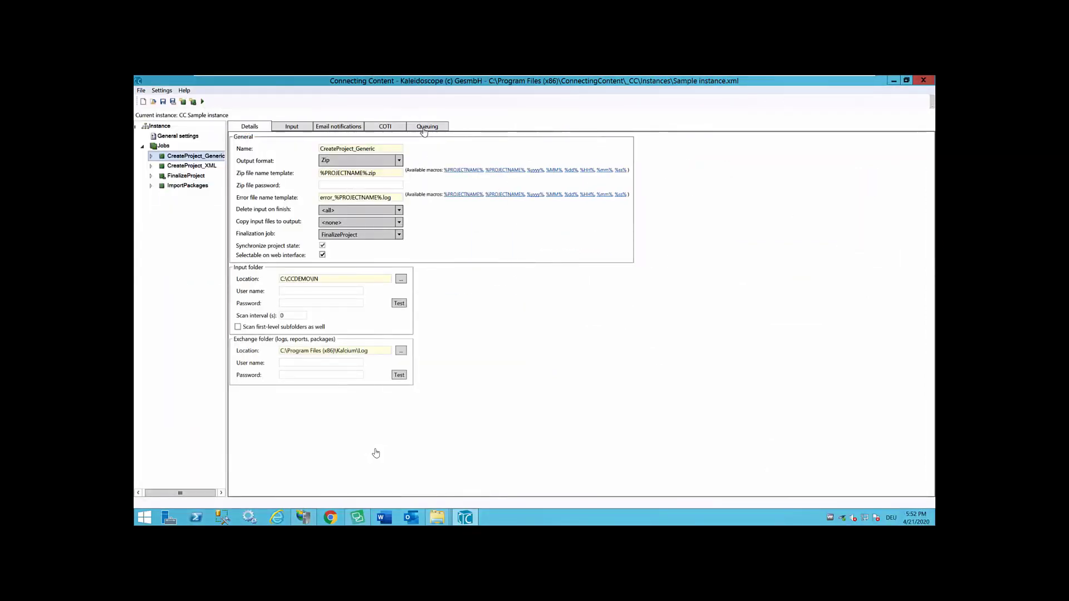
Keep queuing enabled for the CreateProject_Generic job and set its open sub-projects to start at 7:00 on Monday.
{"action": "left_click", "coordinate": [426, 127]}
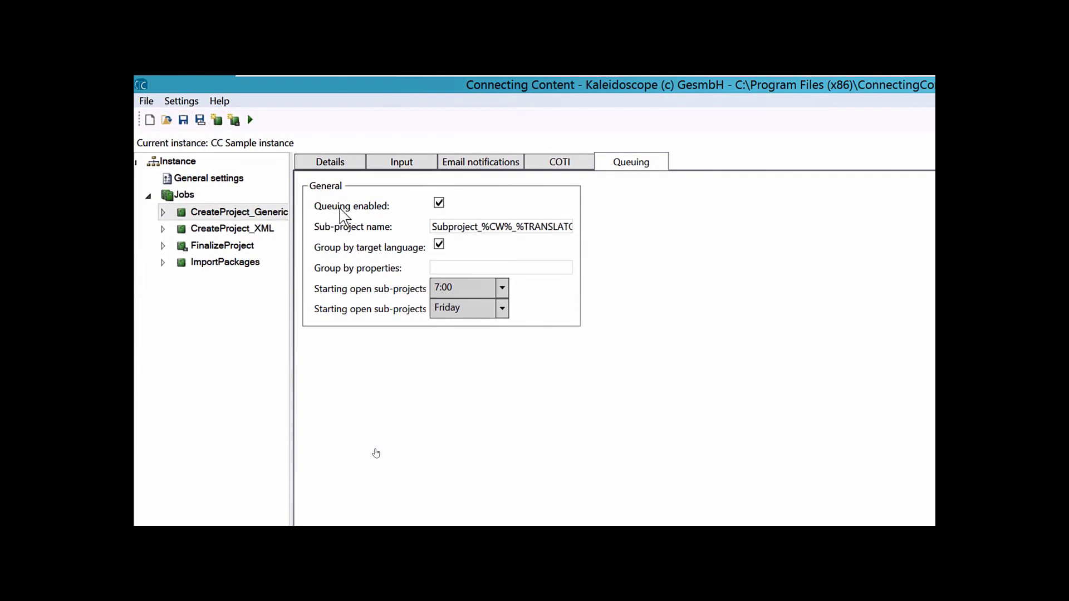
{"action": "left_click", "coordinate": [439, 204]}
{"action": "left_click", "coordinate": [439, 203]}
{"action": "left_click", "coordinate": [505, 292]}
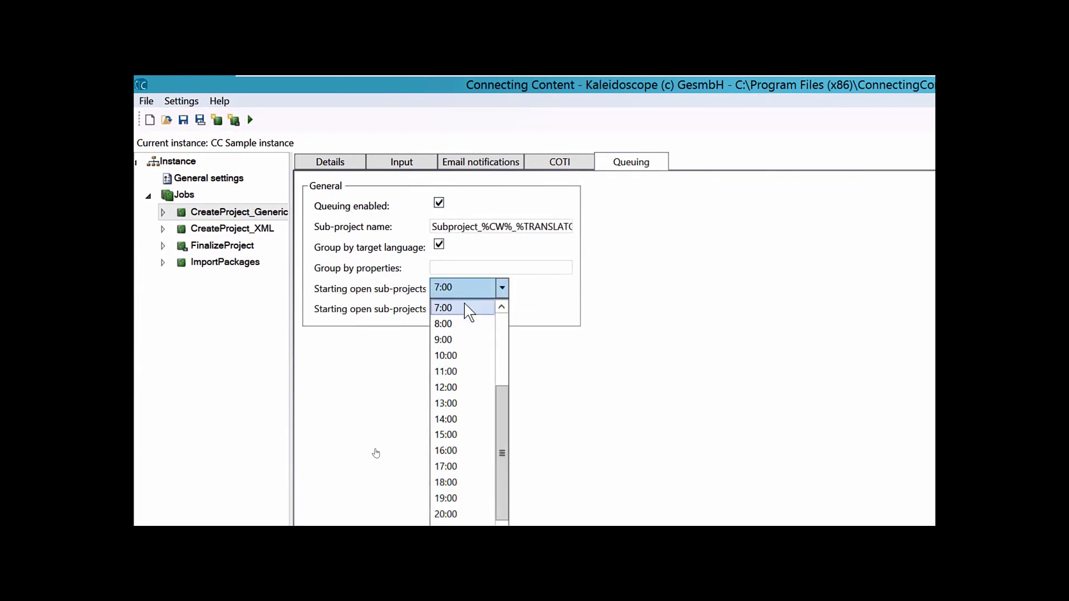
{"action": "left_click", "coordinate": [469, 305]}
{"action": "left_click", "coordinate": [507, 309]}
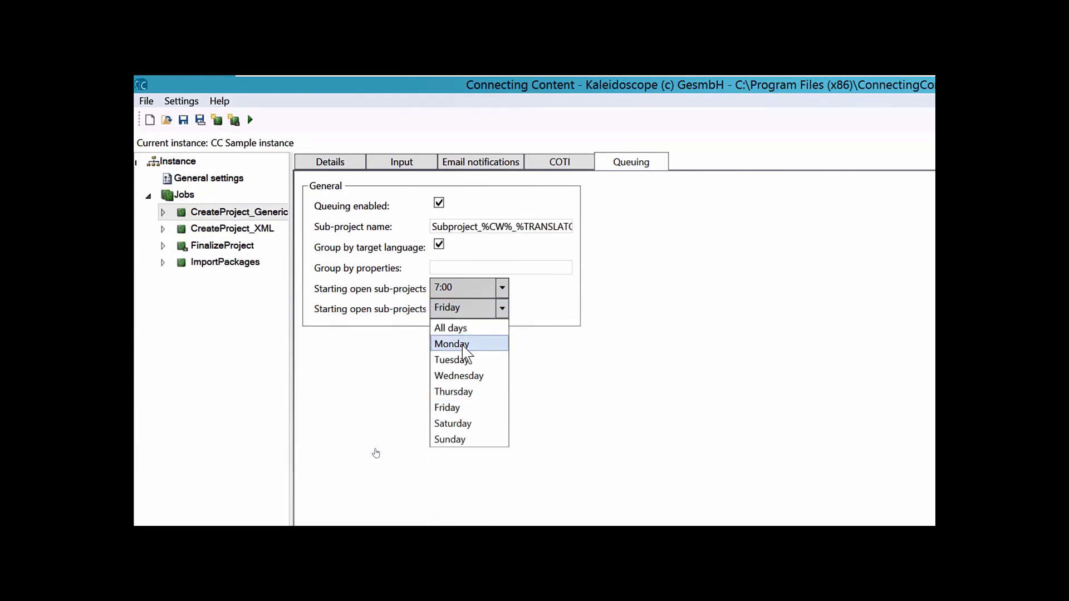
{"action": "left_click", "coordinate": [465, 343]}
Add a Queuing condition task to the CreateProject_Generic job and move it between Analyze source files and Pretranslate files.
{"action": "double_click", "coordinate": [212, 214]}
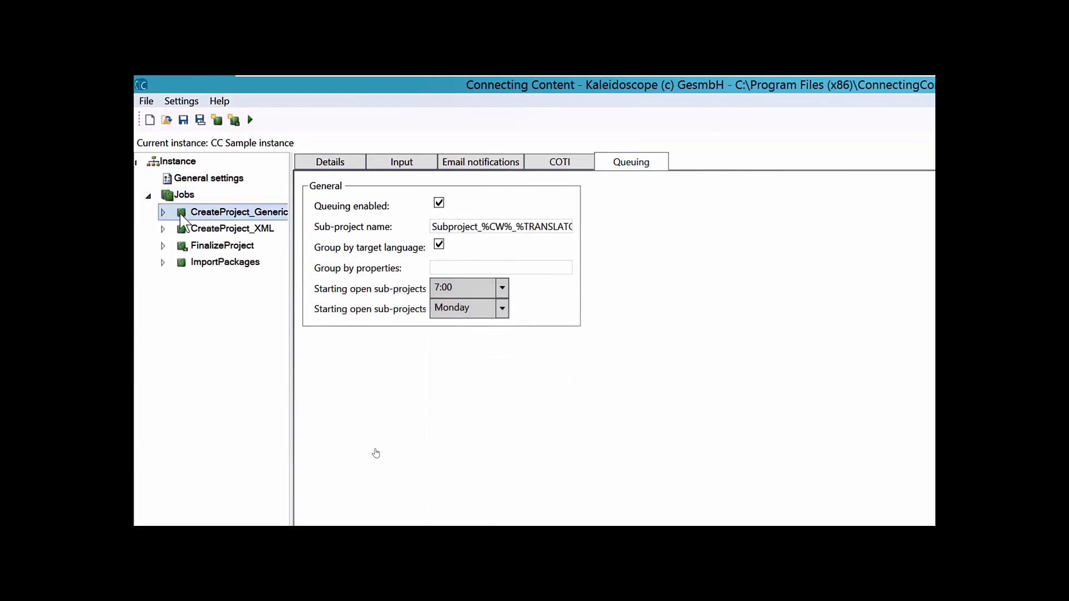
{"action": "right_click", "coordinate": [211, 216]}
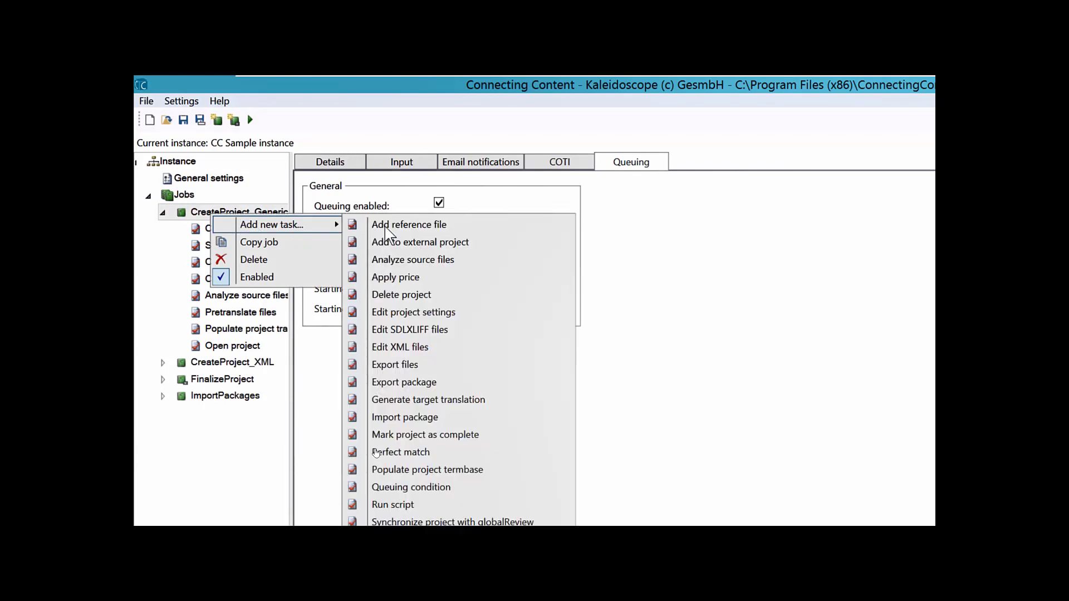
{"action": "mouse_move", "coordinate": [279, 224]}
{"action": "left_click", "coordinate": [412, 487]}
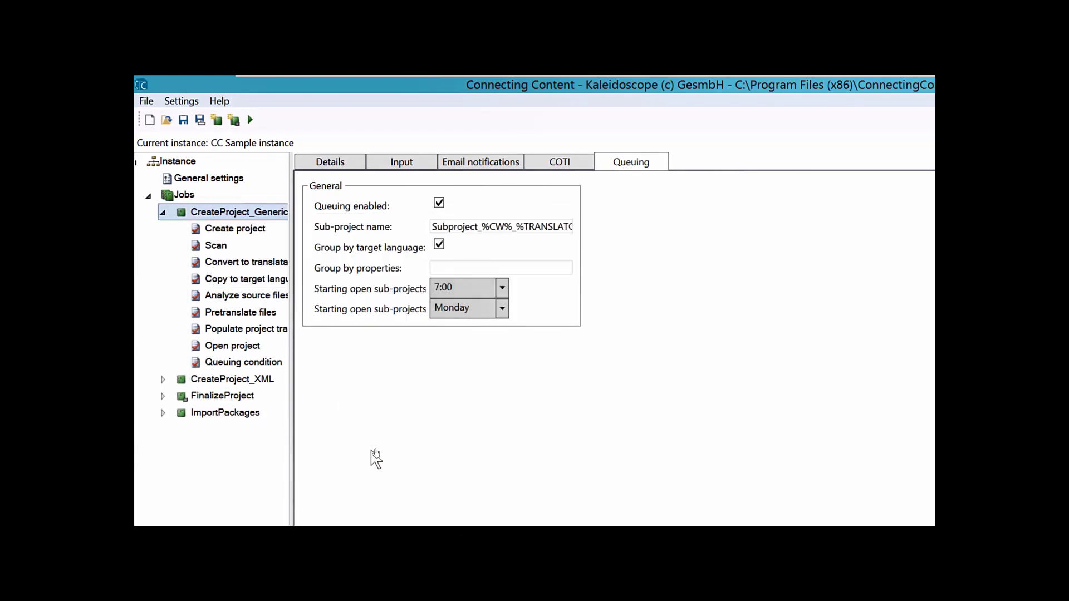
{"action": "right_click", "coordinate": [225, 362]}
{"action": "left_click", "coordinate": [232, 370]}
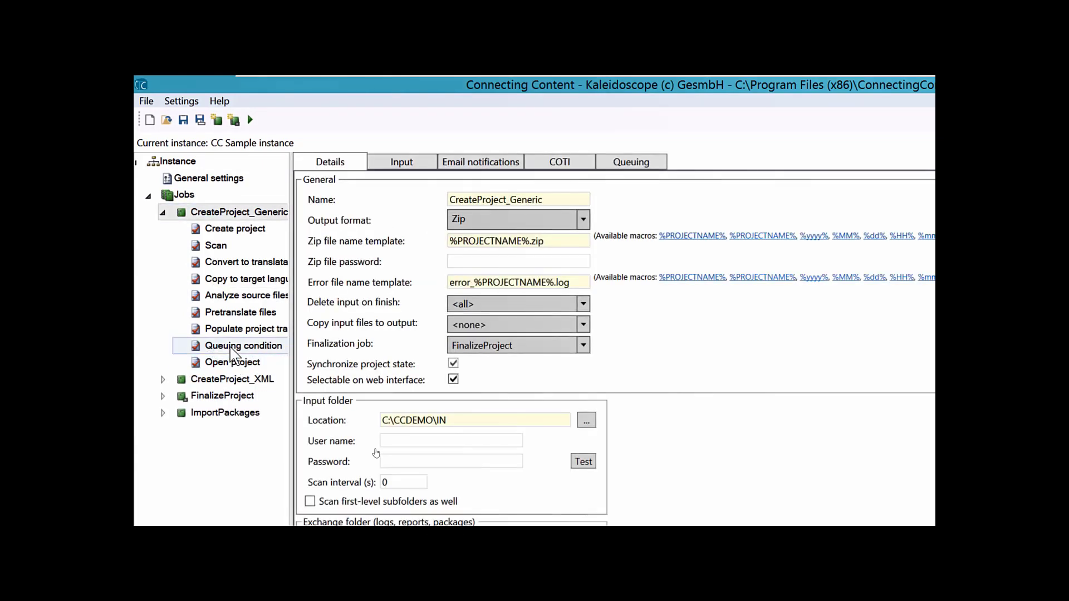
{"action": "right_click", "coordinate": [229, 347]}
{"action": "left_click", "coordinate": [242, 337]}
{"action": "right_click", "coordinate": [240, 329]}
{"action": "left_click", "coordinate": [245, 337]}
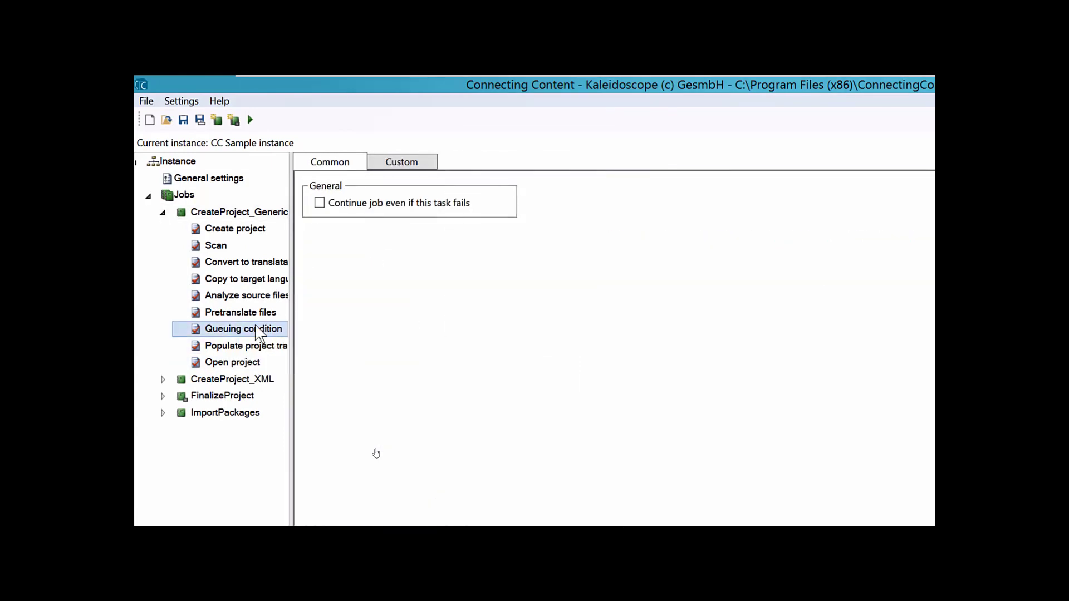
Set the queuing condition's word limit to 500 and property condition to %STARTNOW%=True, and enable continuing with all project files.
{"action": "left_click", "coordinate": [403, 160]}
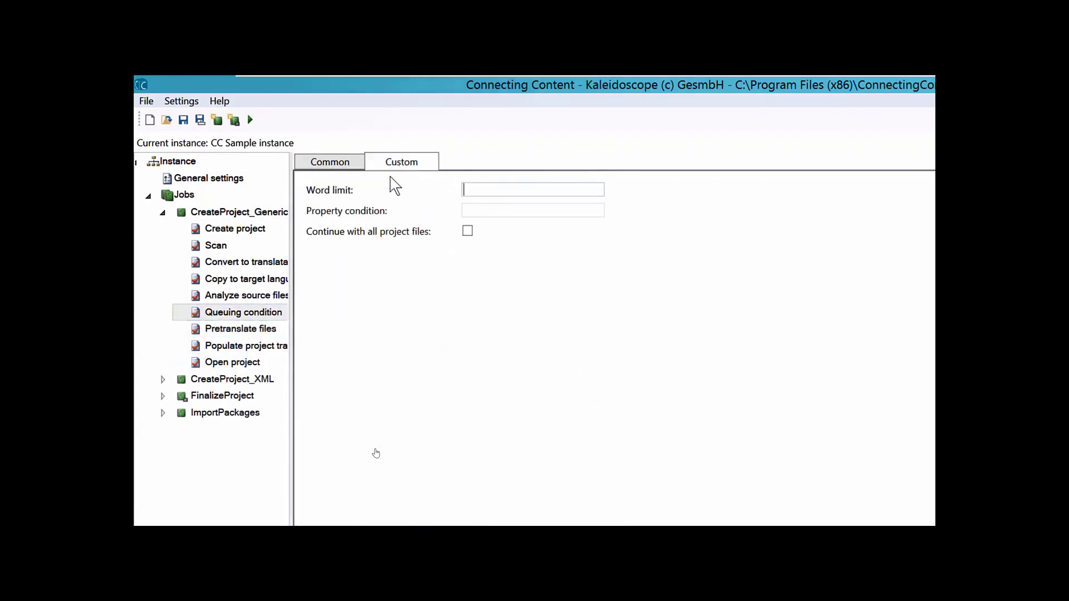
{"action": "left_click", "coordinate": [470, 192]}
{"action": "type", "text": "500"}
{"action": "left_click", "coordinate": [507, 213]}
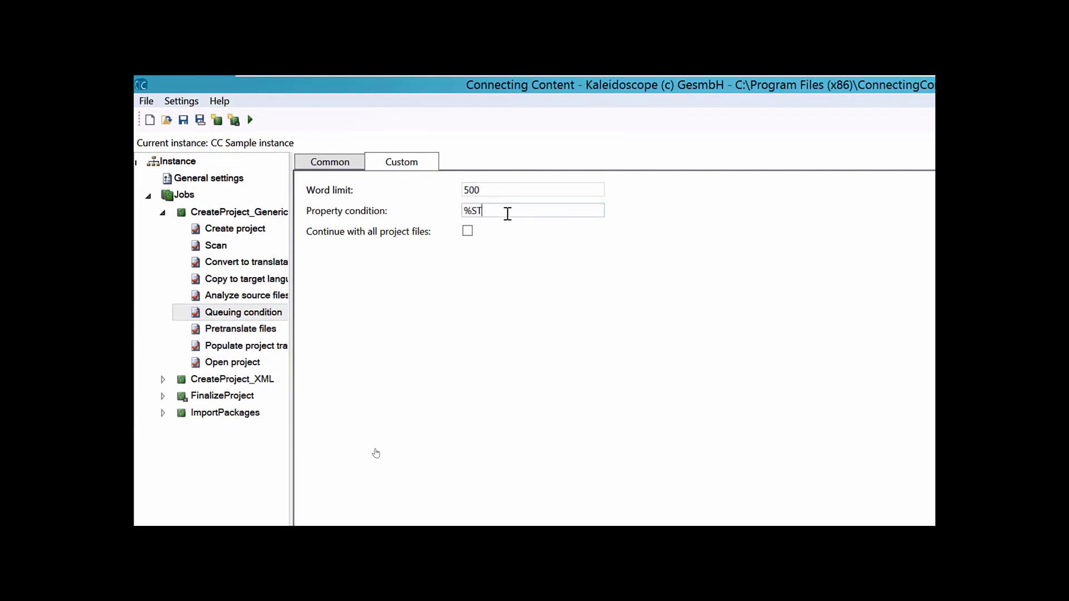
{"action": "type", "text": "%STARTNOW%=True"}
{"action": "left_click", "coordinate": [467, 231]}
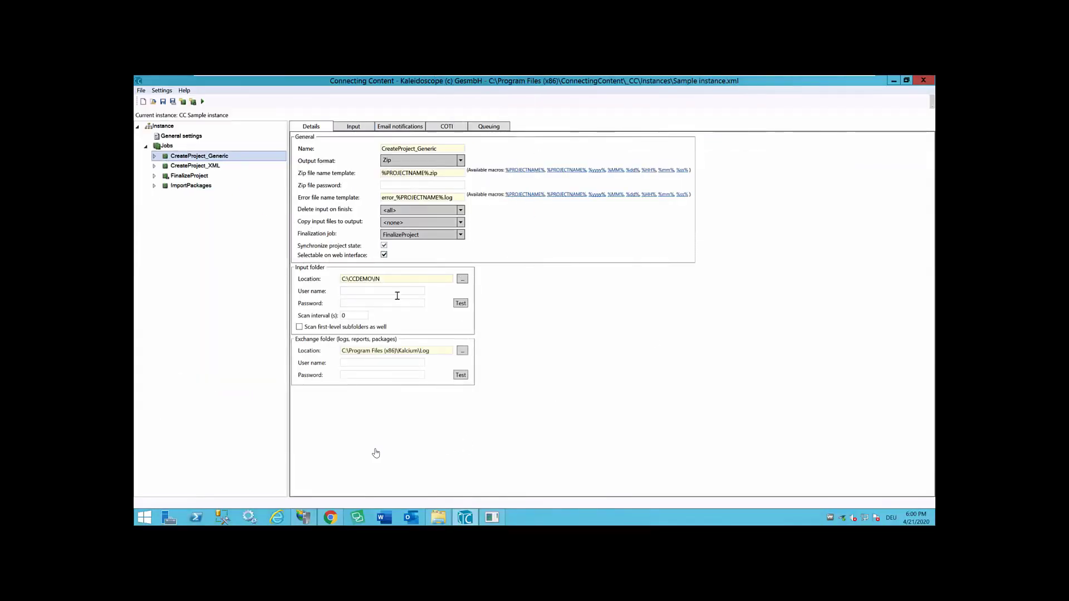
Switch to the CCWeb page in Chrome, name the new project "Blog 2020 04" and choose de-AT as its source language.
{"action": "left_click", "coordinate": [334, 519]}
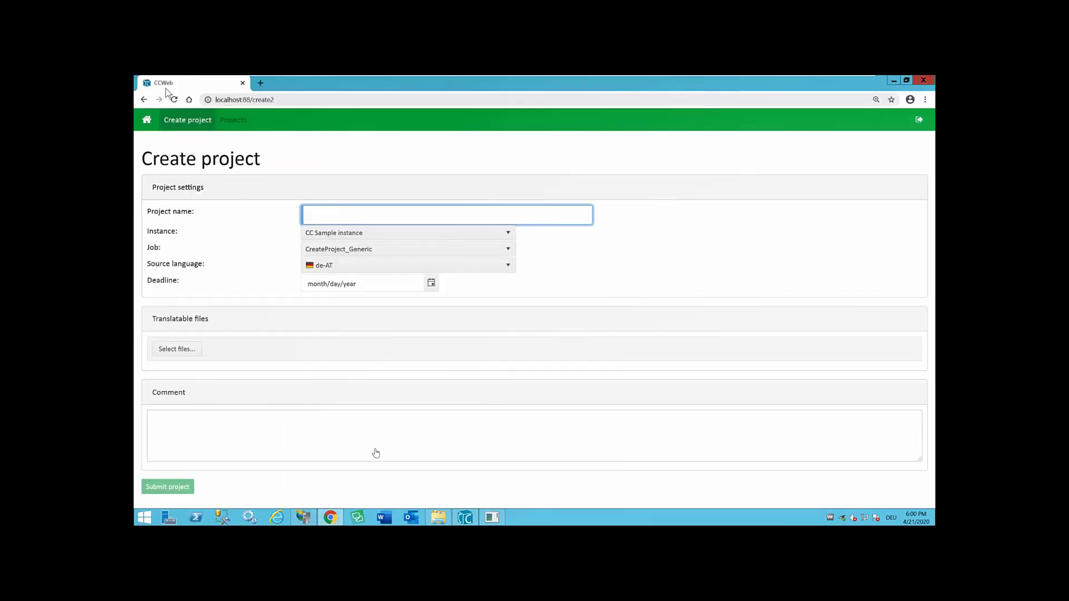
{"action": "left_click_drag", "start_coordinate": [143, 159], "coordinate": [276, 157]}
{"action": "left_click", "coordinate": [277, 157]}
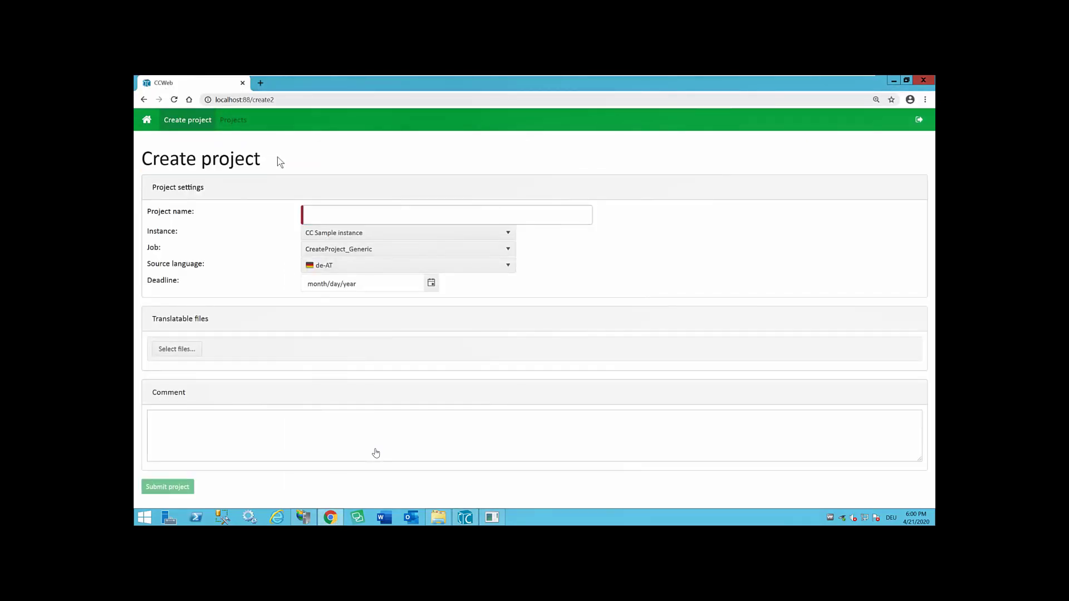
{"action": "left_click", "coordinate": [322, 219]}
{"action": "type", "text": "Blo"}
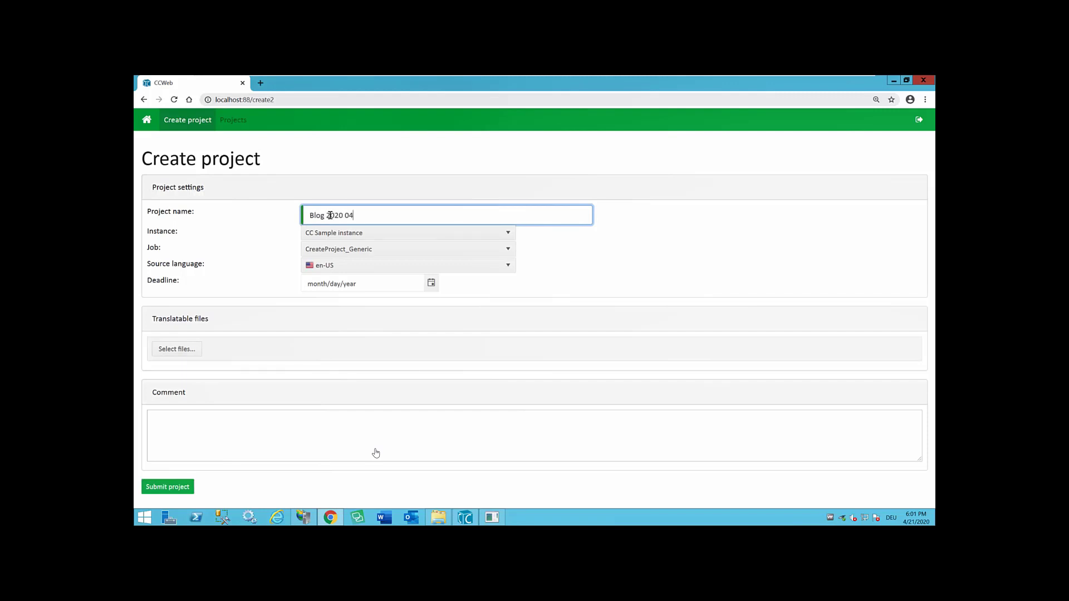
{"action": "type", "text": "g 2020 04"}
{"action": "left_click", "coordinate": [332, 265]}
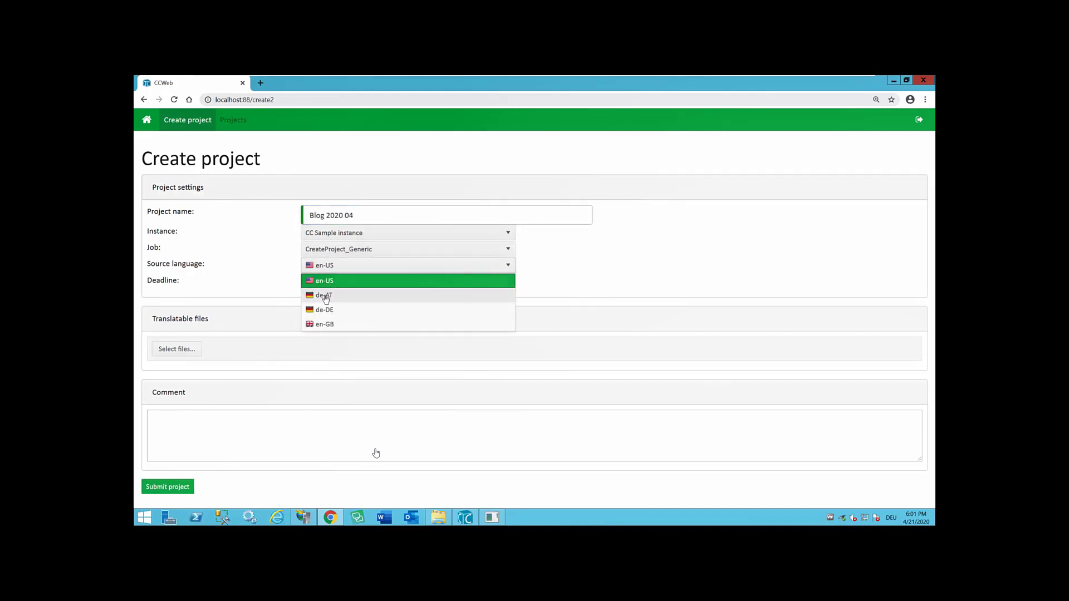
{"action": "left_click", "coordinate": [326, 295]}
Add demo1.html as a translatable file with target language en-GB, and submit the project.
{"action": "left_click", "coordinate": [177, 349]}
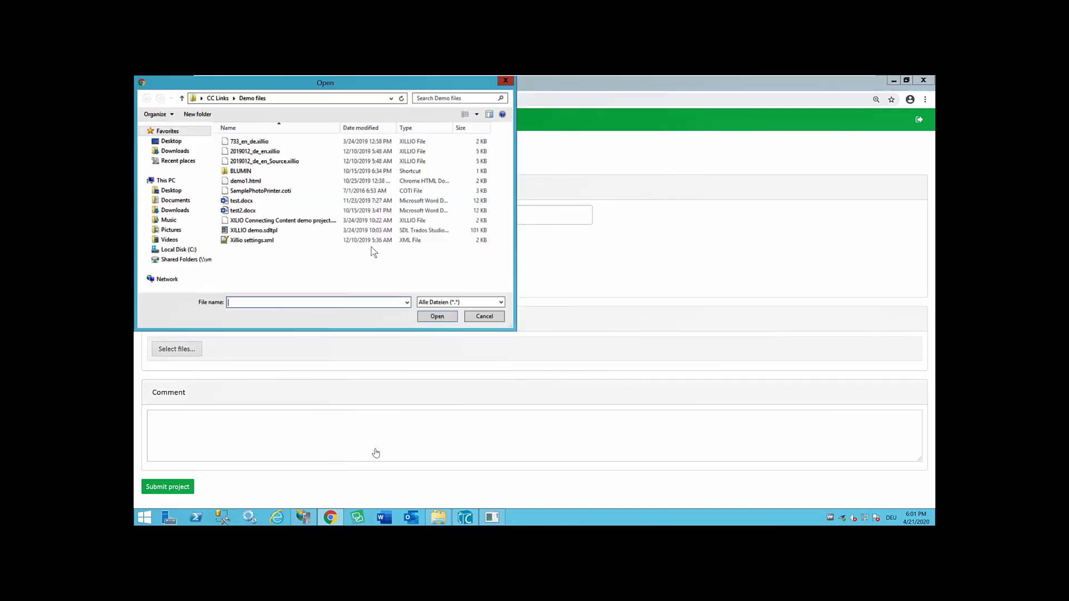
{"action": "key", "text": "Escape"}
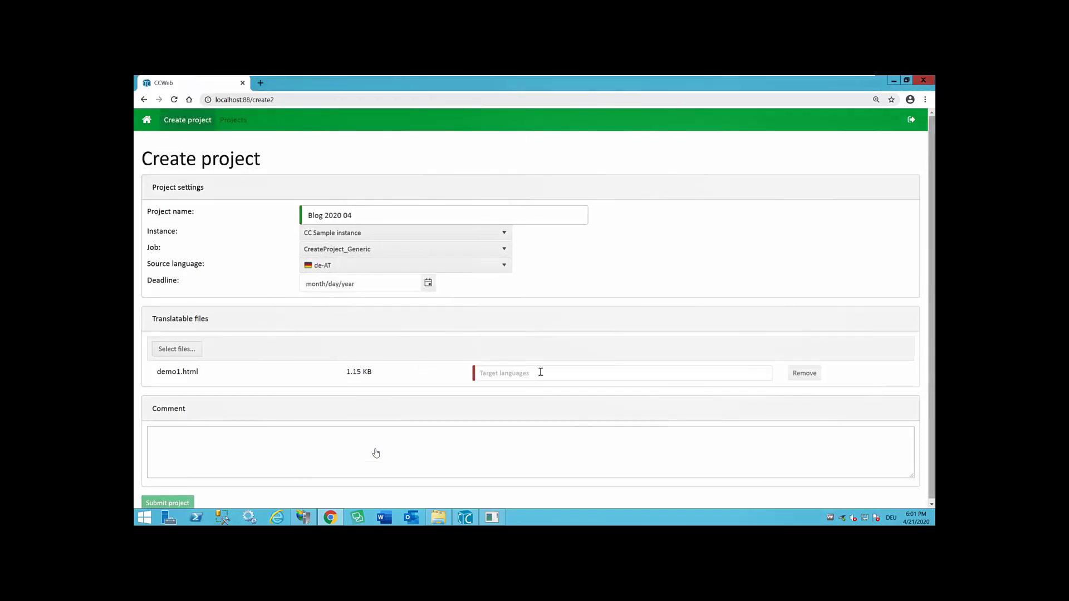
{"action": "left_click", "coordinate": [538, 372]}
{"action": "left_click", "coordinate": [508, 419]}
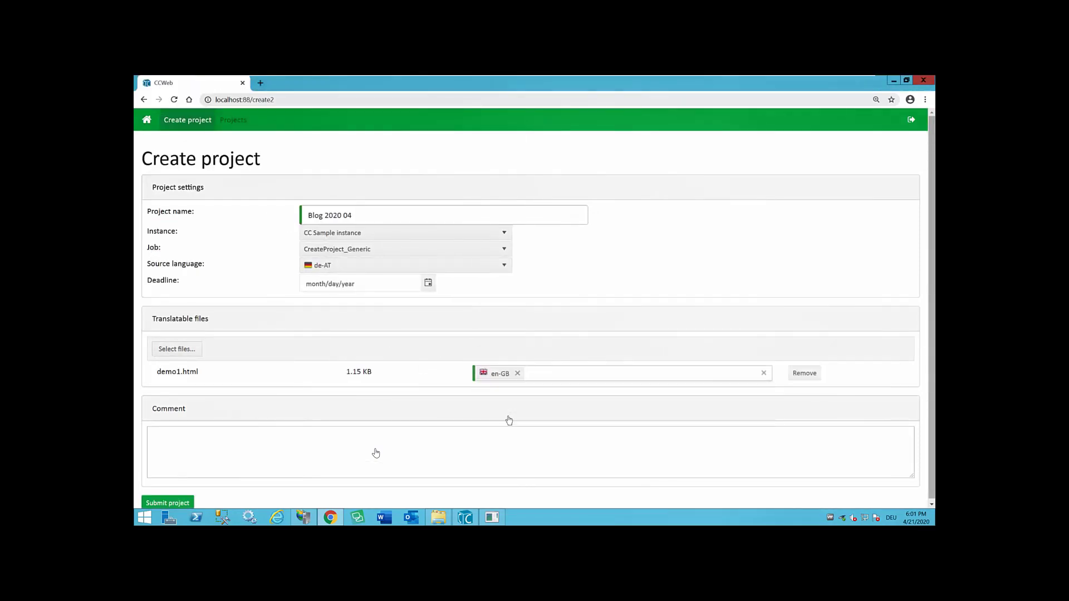
{"action": "left_click", "coordinate": [179, 503]}
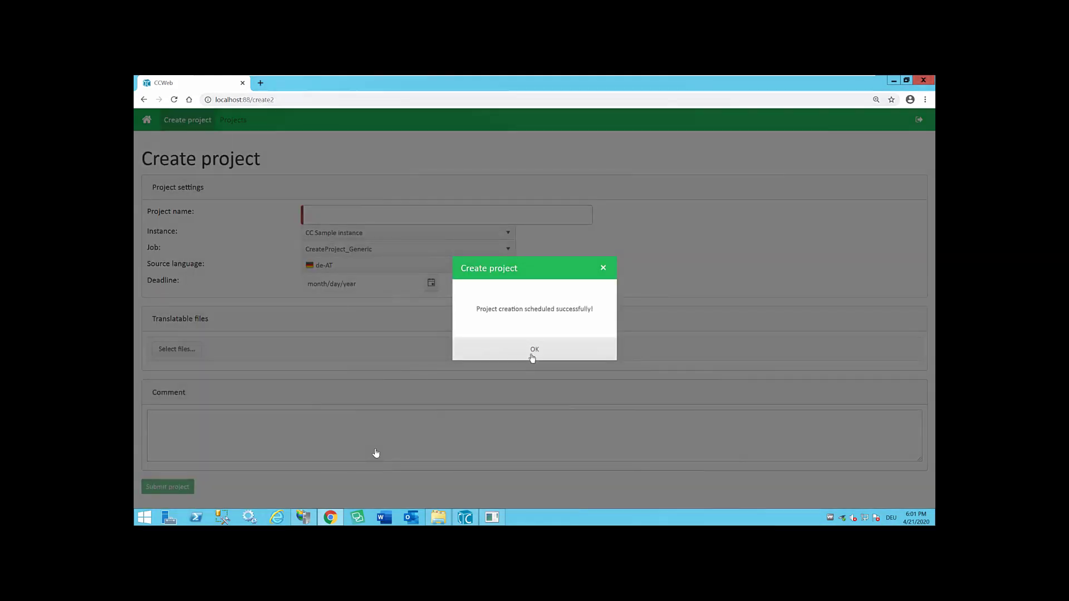
{"action": "left_click", "coordinate": [532, 352]}
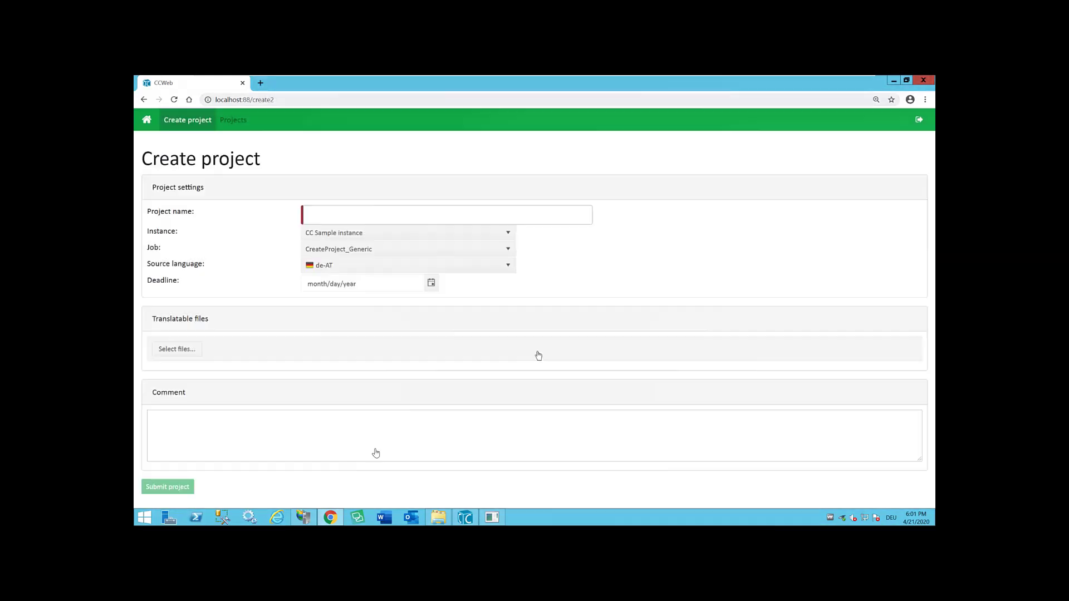
Open the list of current projects and examine the Blog 2020 04 entry.
{"action": "left_click", "coordinate": [231, 119]}
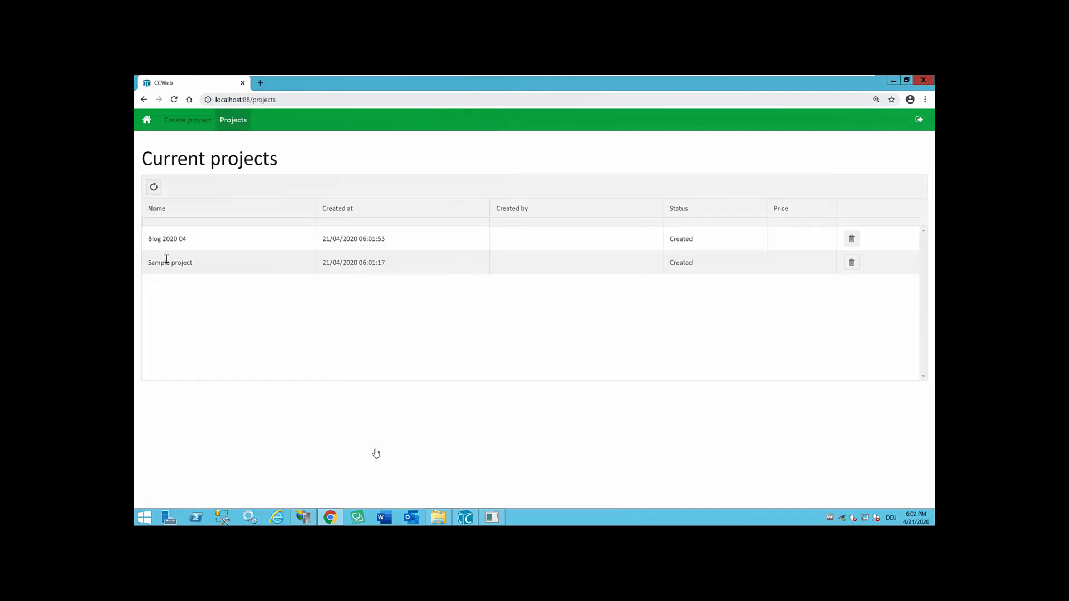
{"action": "triple_click", "coordinate": [169, 241]}
{"action": "left_click", "coordinate": [407, 250]}
Switch to the connectivitydemo.com site in Chrome, and open and read the full Blog 2020 04 post from its blog page.
{"action": "key", "text": "alt+Tab"}
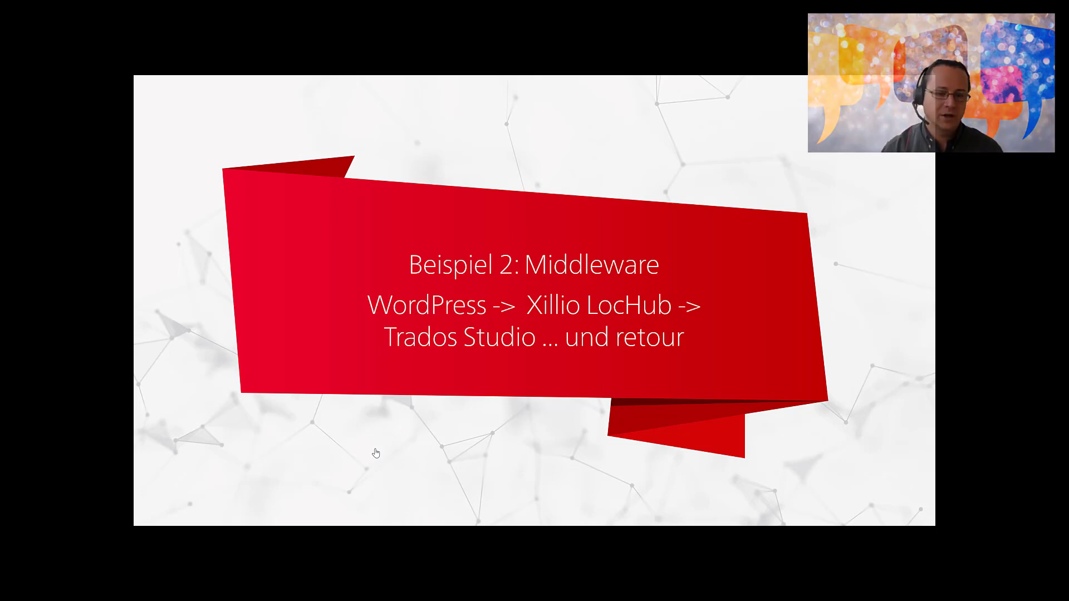
{"action": "key", "text": "alt+Tab"}
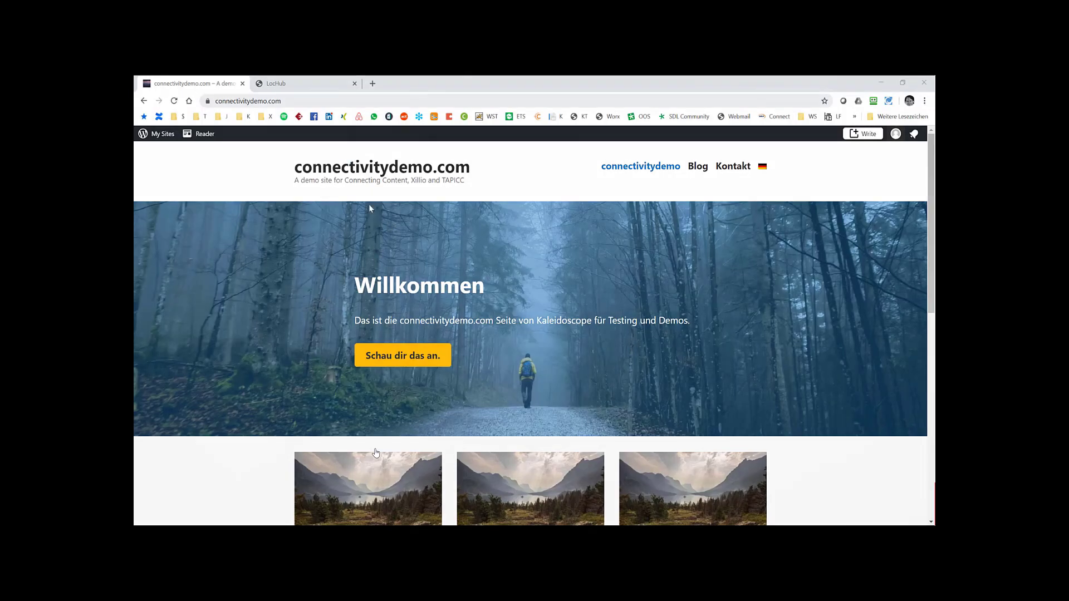
{"action": "left_click", "coordinate": [278, 101]}
{"action": "left_click_drag", "start_coordinate": [293, 167], "coordinate": [494, 175]}
{"action": "left_click", "coordinate": [513, 189]}
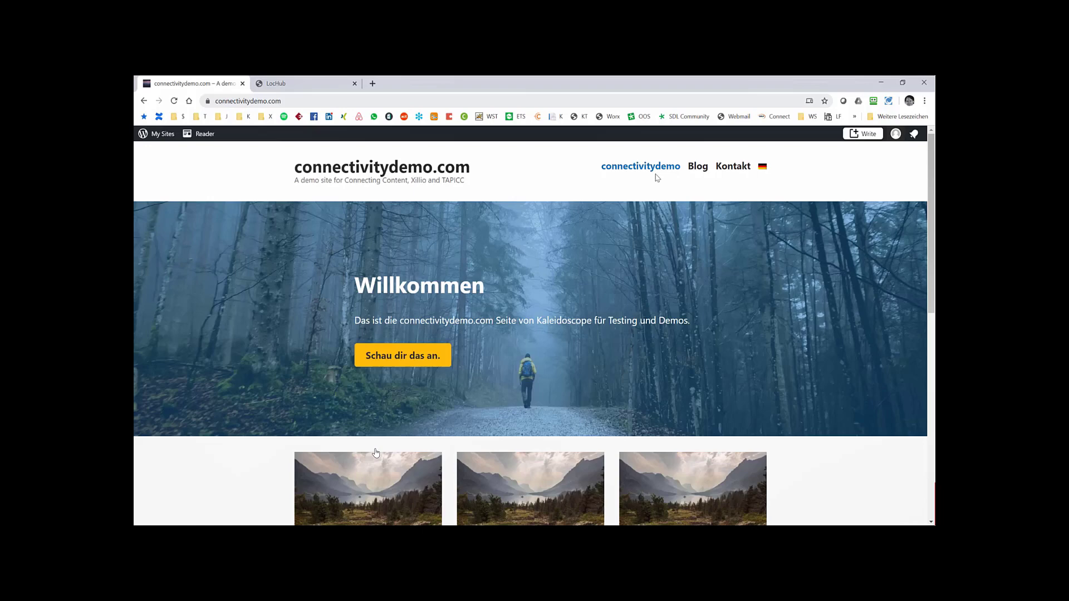
{"action": "left_click", "coordinate": [697, 166]}
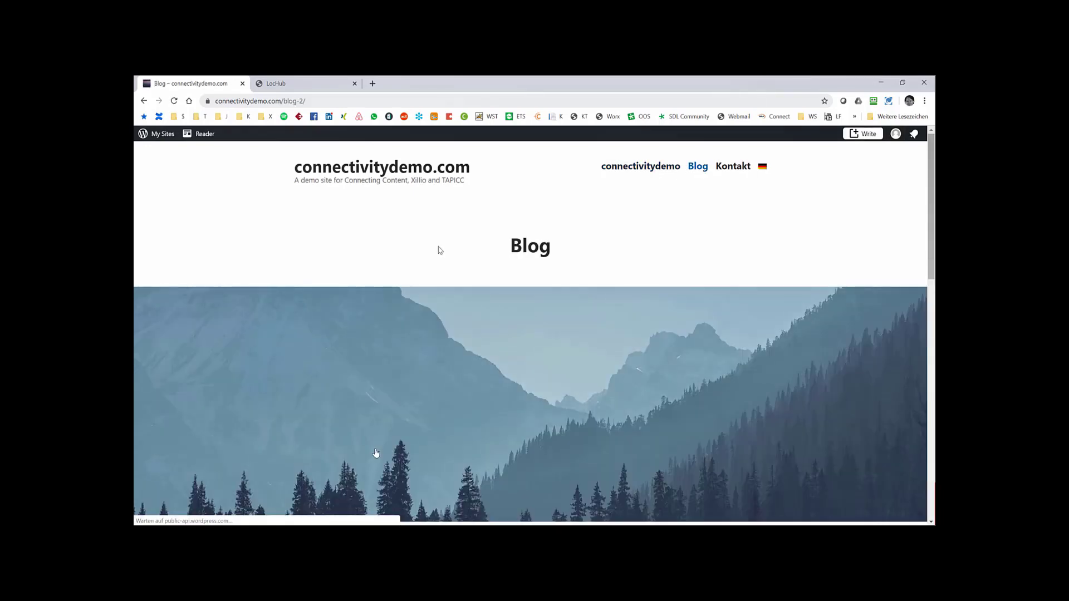
{"action": "scroll", "coordinate": [486, 286], "scroll_direction": "down", "scroll_amount": 6}
{"action": "scroll", "coordinate": [494, 305], "scroll_direction": "down", "scroll_amount": 1}
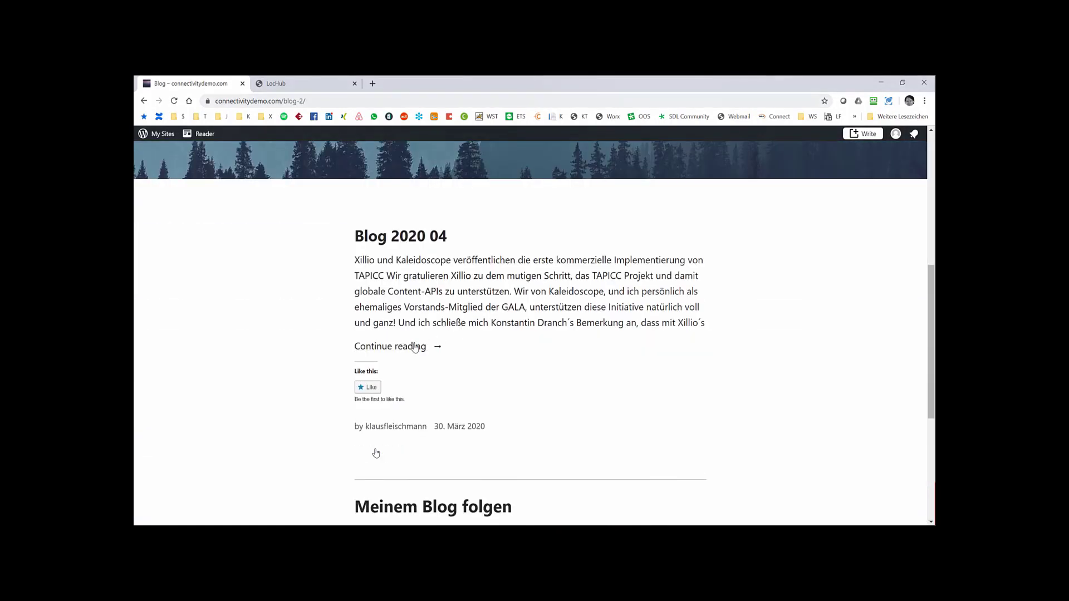
{"action": "left_click", "coordinate": [418, 346]}
{"action": "scroll", "coordinate": [445, 351], "scroll_direction": "down", "scroll_amount": 15}
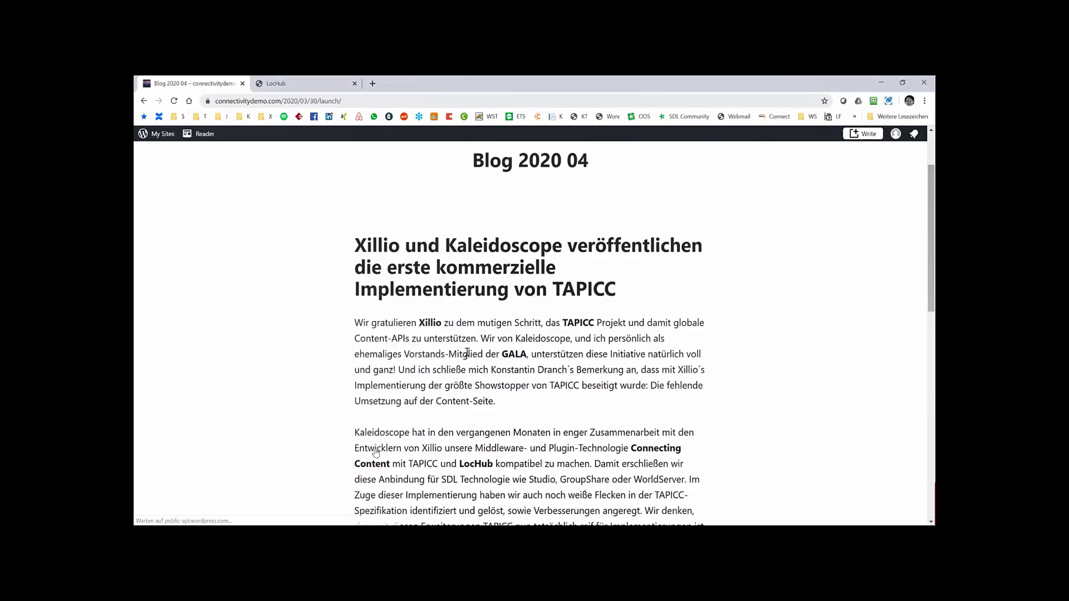
{"action": "scroll", "coordinate": [470, 355], "scroll_direction": "up", "scroll_amount": 15}
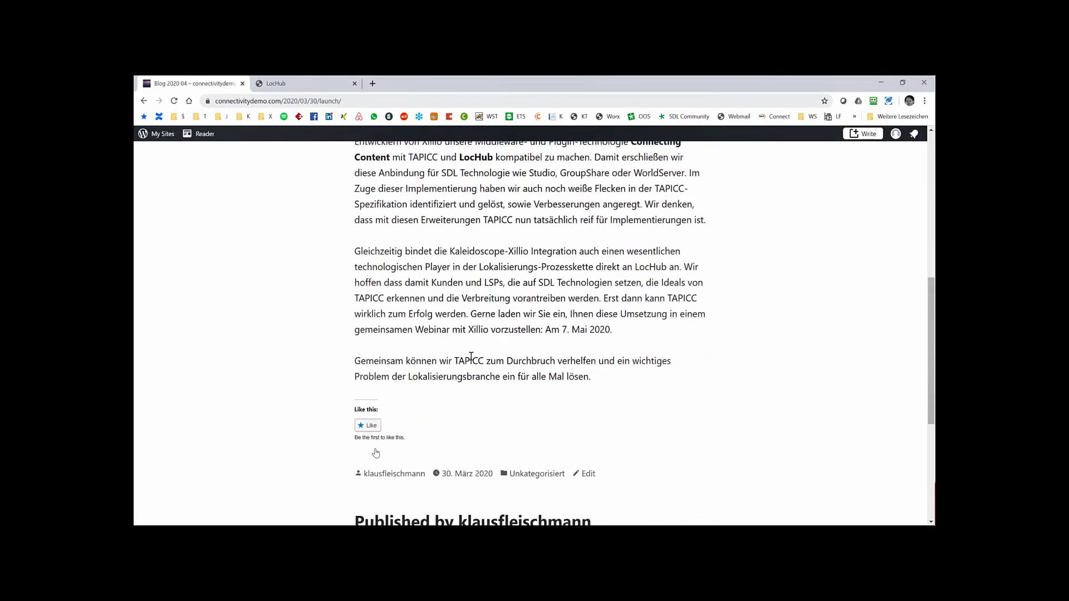
Open the site's WordPress administration at connectivitydemo.com/wp-admin and display the list of all posts.
{"action": "left_click", "coordinate": [285, 102]}
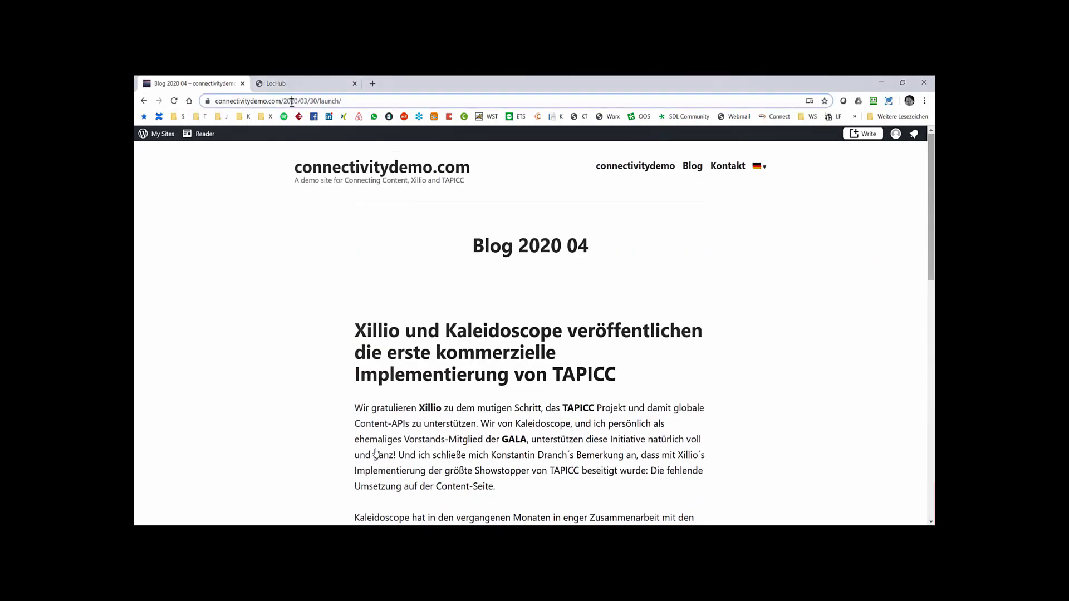
{"action": "left_click_drag", "start_coordinate": [306, 101], "coordinate": [487, 105]}
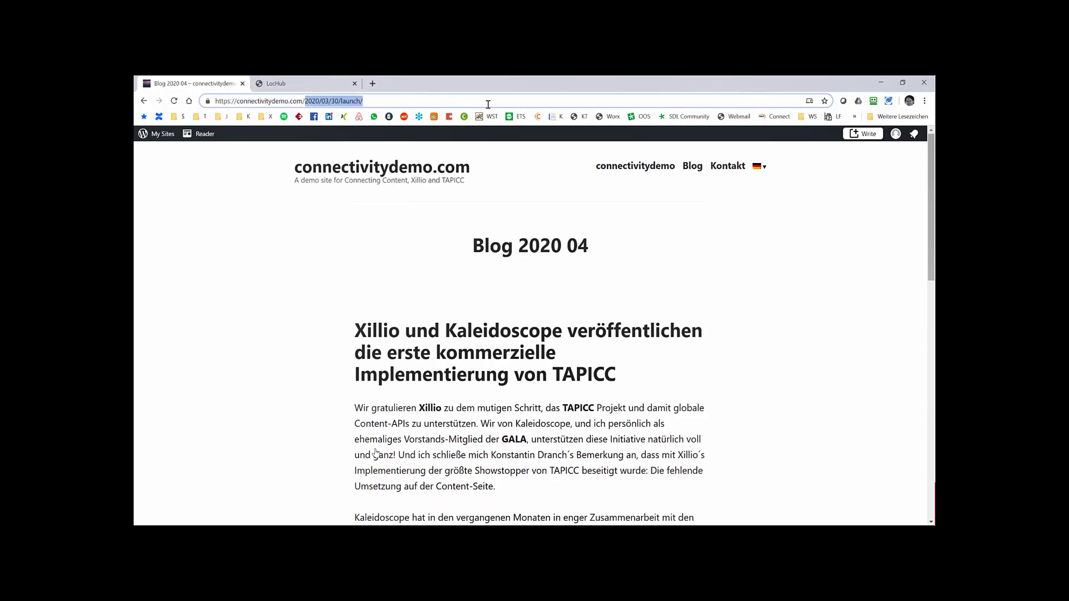
{"action": "type", "text": "wp-admi"}
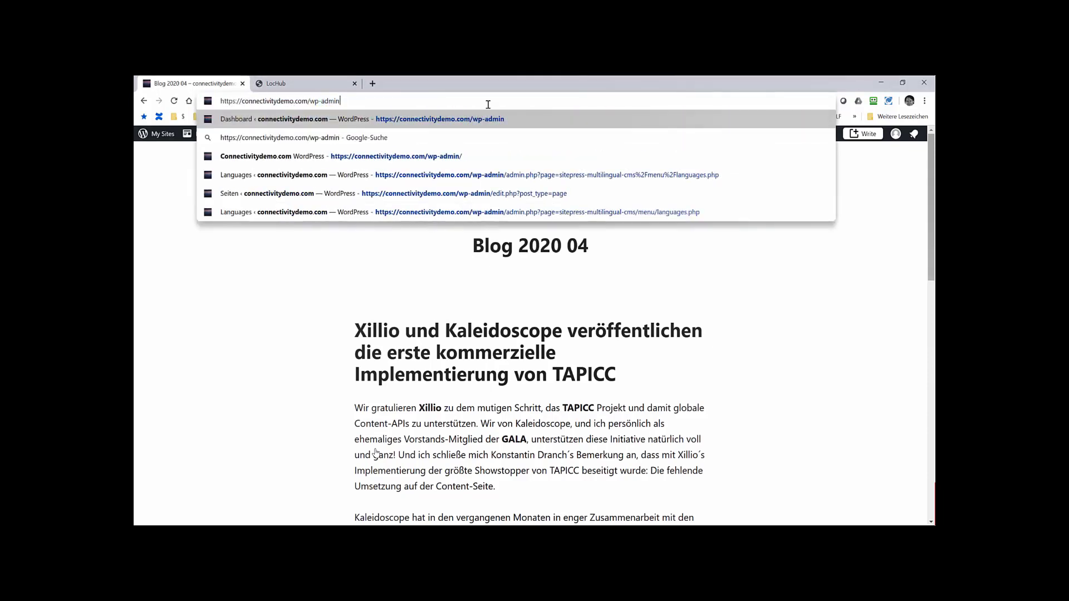
{"action": "key", "text": "Return"}
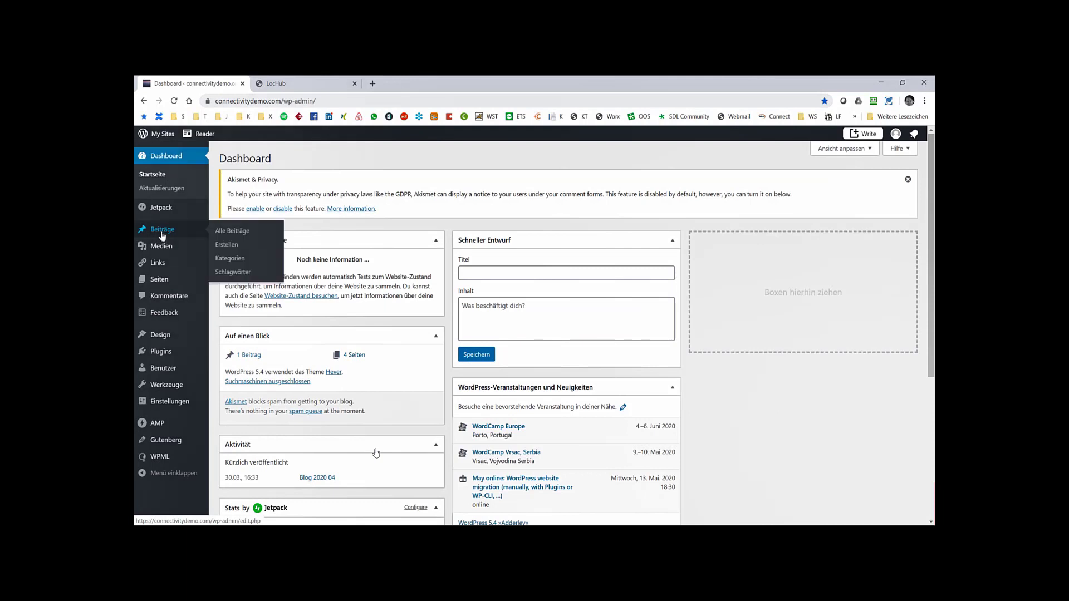
{"action": "left_click", "coordinate": [226, 232]}
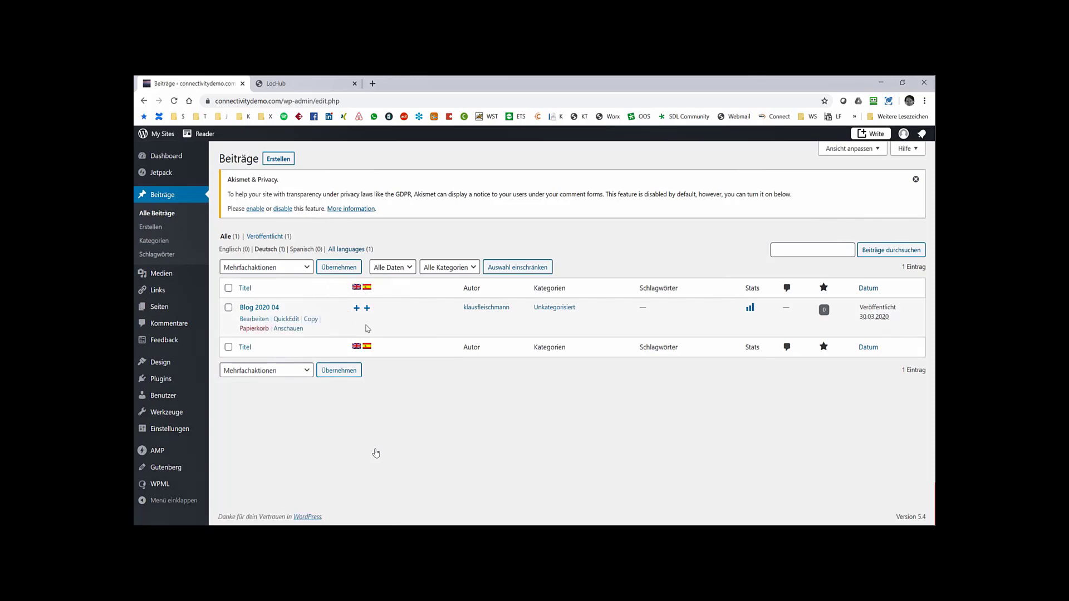
Switch to LocHub and start a new job named "Blog 2020 04" in the Default Project.
{"action": "left_click", "coordinate": [285, 87]}
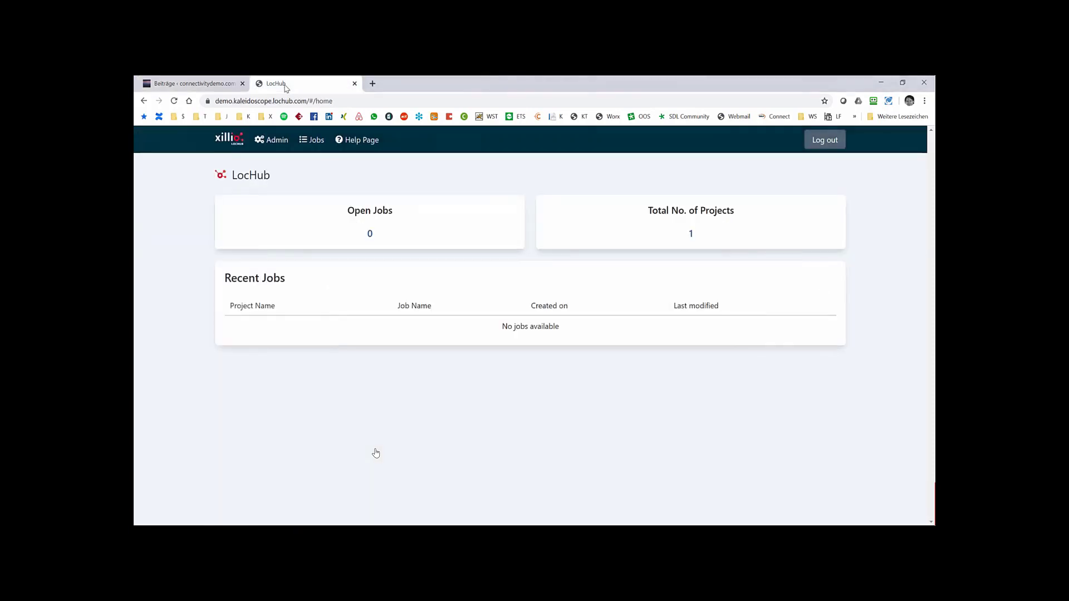
{"action": "left_click", "coordinate": [307, 141]}
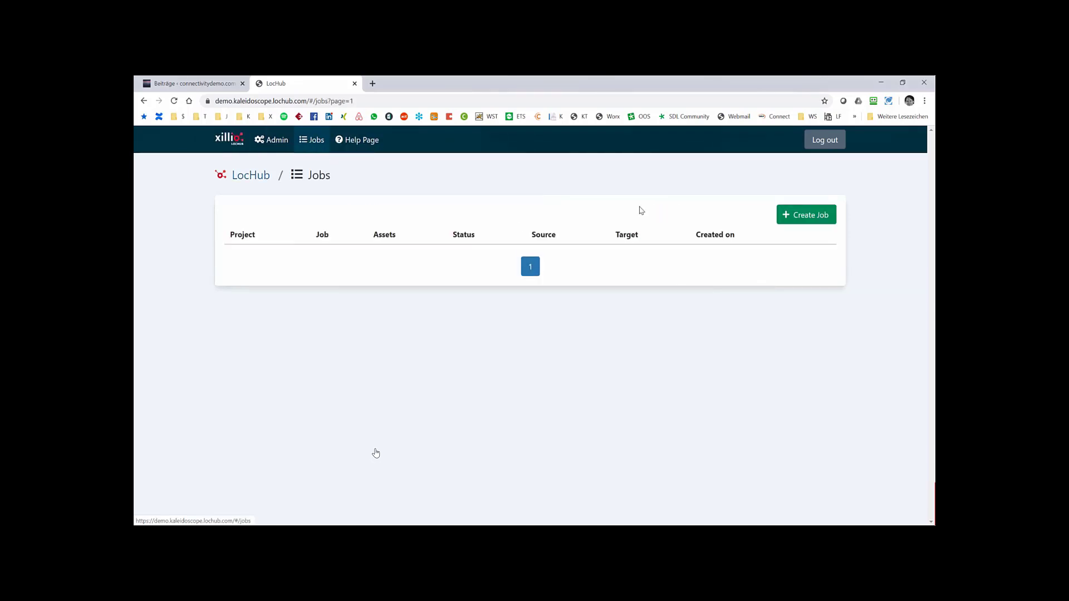
{"action": "left_click", "coordinate": [811, 217]}
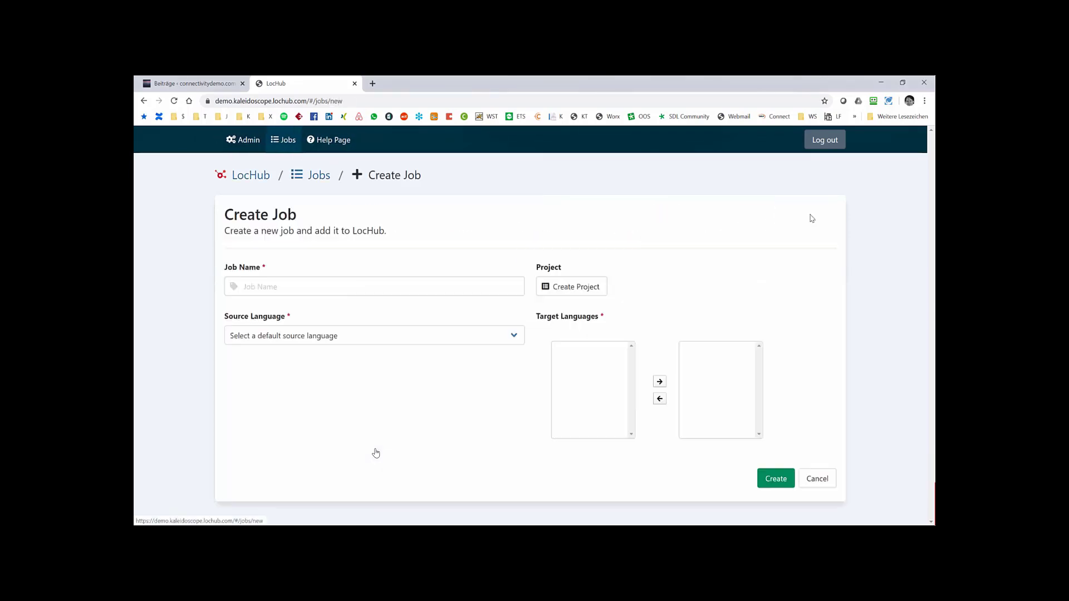
{"action": "left_click", "coordinate": [252, 289]}
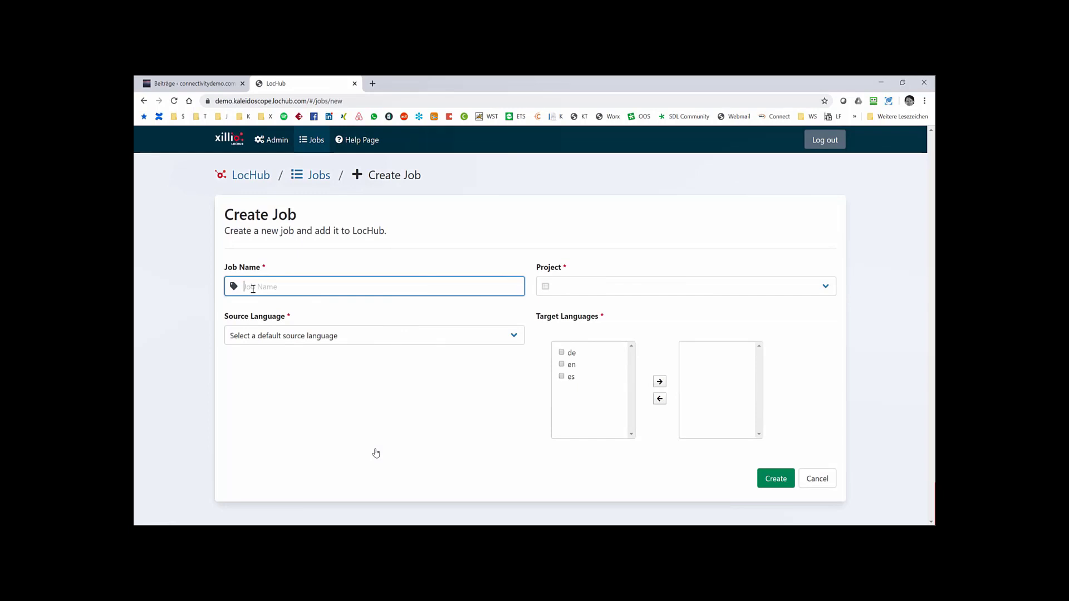
{"action": "type", "text": "Blog 2020 04"}
{"action": "left_click", "coordinate": [589, 286]}
{"action": "left_click", "coordinate": [588, 303]}
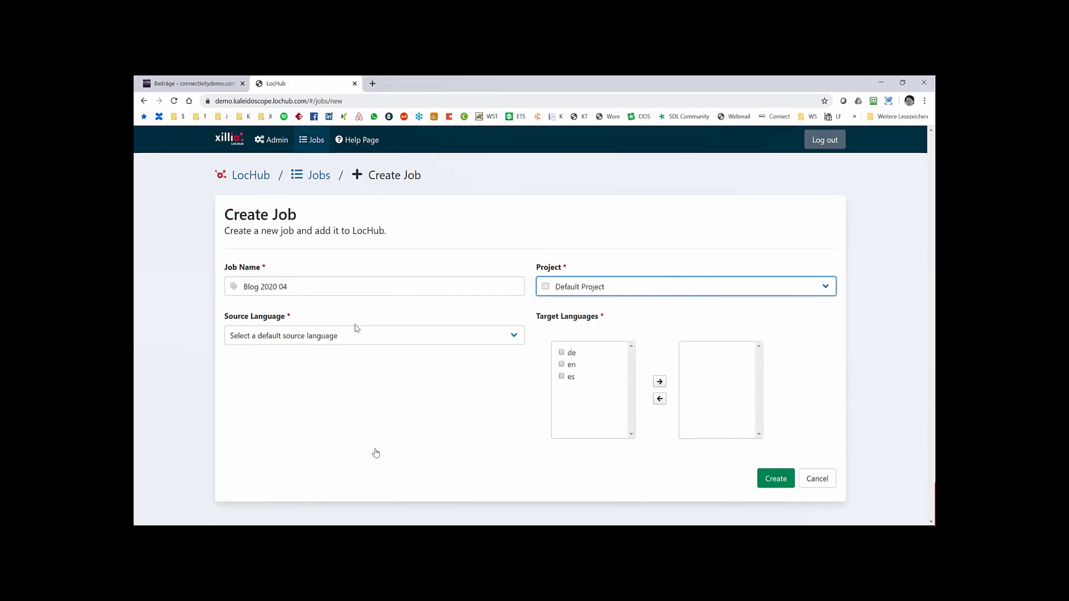
Set the job's source language to de and its target language to en, and create the job.
{"action": "left_click", "coordinate": [247, 337]}
{"action": "left_click", "coordinate": [251, 357]}
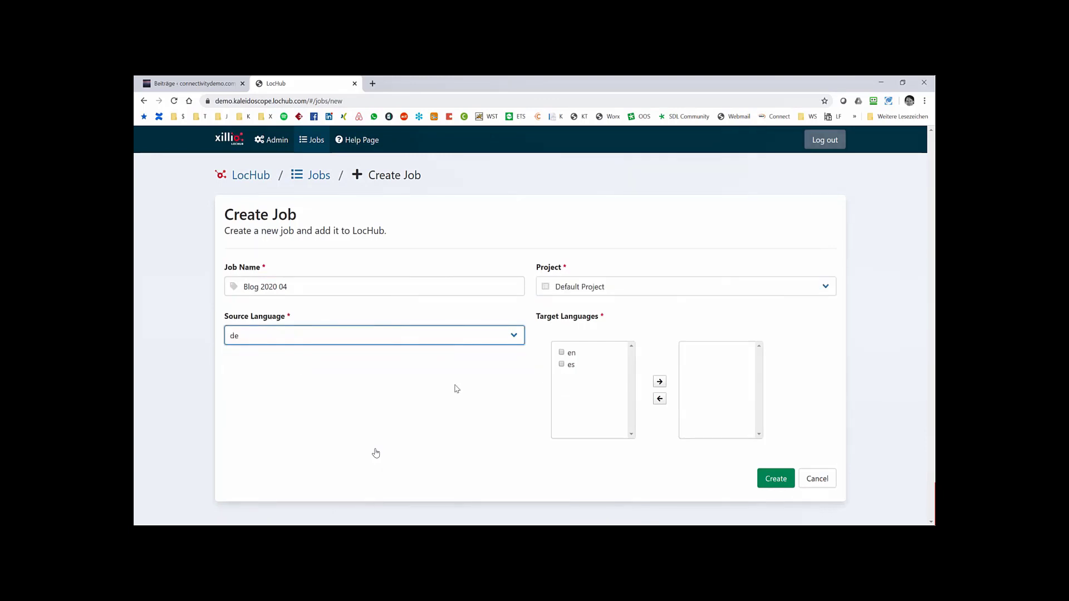
{"action": "left_click", "coordinate": [562, 353]}
{"action": "left_click", "coordinate": [660, 381]}
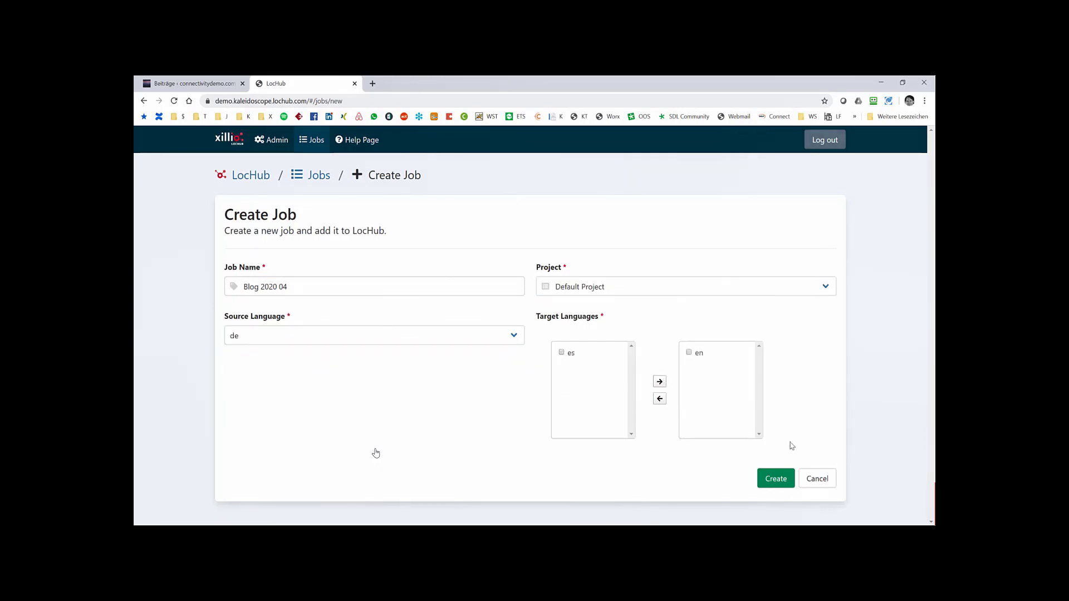
{"action": "left_click", "coordinate": [774, 480]}
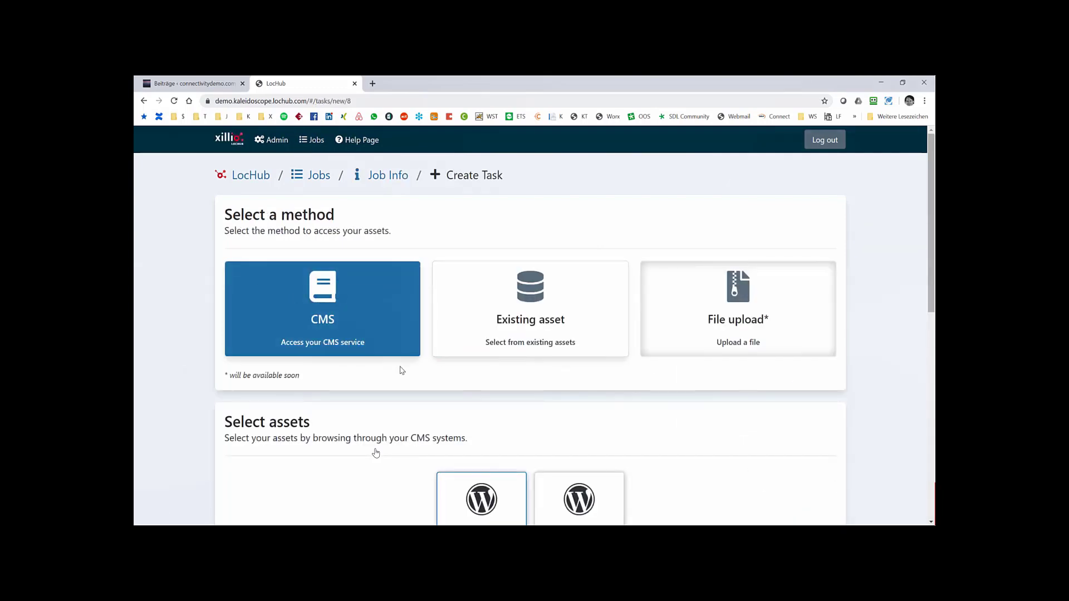
Select the Blog 2020 04 post from the connectivitydemo Posts folder as the job's asset and submit its translation task.
{"action": "scroll", "coordinate": [401, 370], "scroll_direction": "down", "scroll_amount": 4}
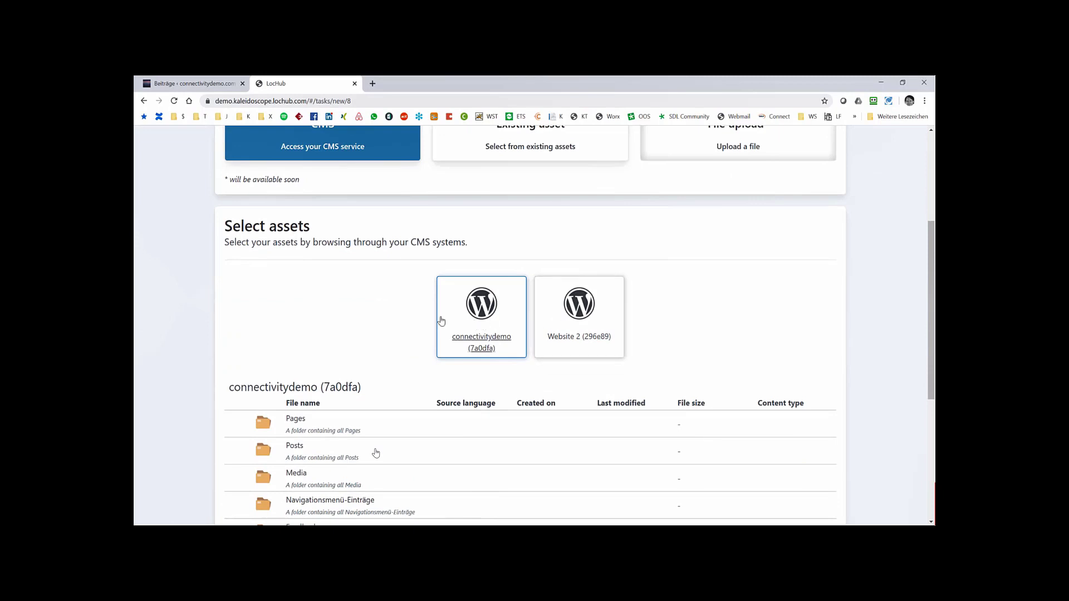
{"action": "scroll", "coordinate": [295, 379], "scroll_direction": "down", "scroll_amount": 2}
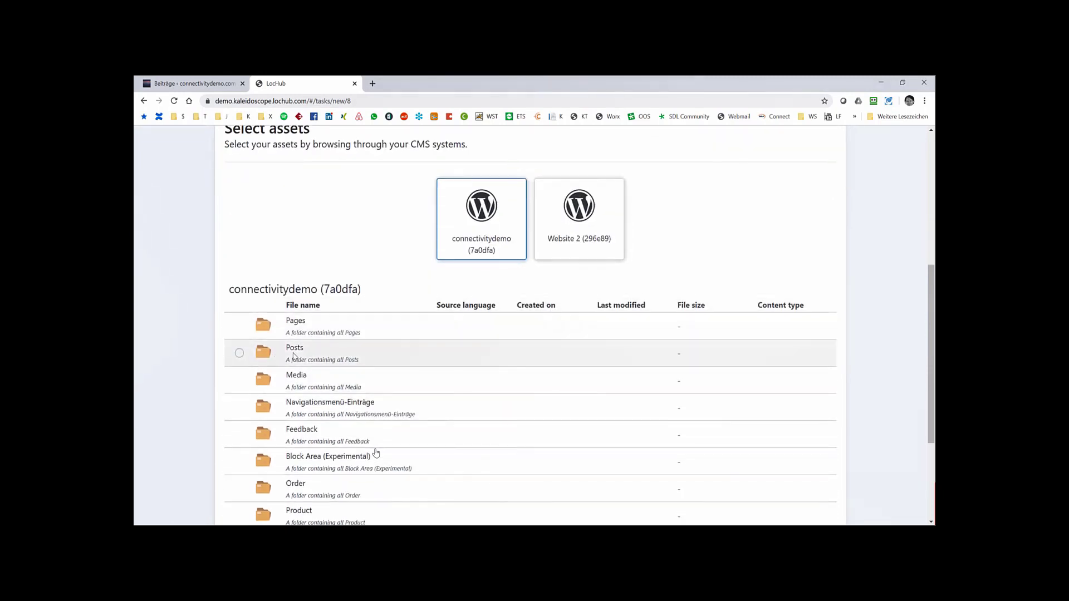
{"action": "left_click", "coordinate": [294, 350]}
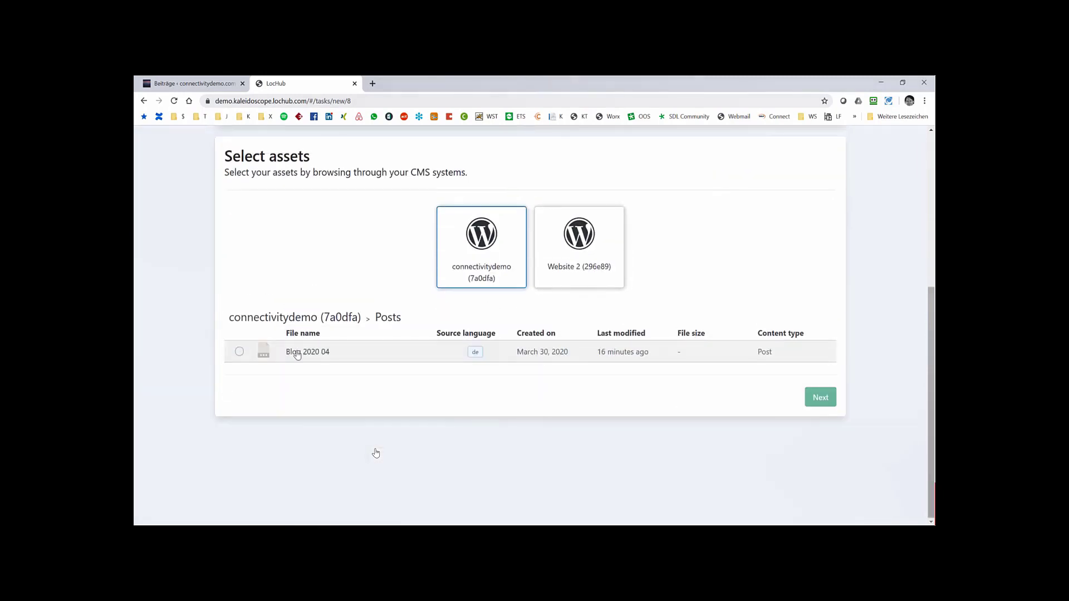
{"action": "left_click", "coordinate": [239, 351]}
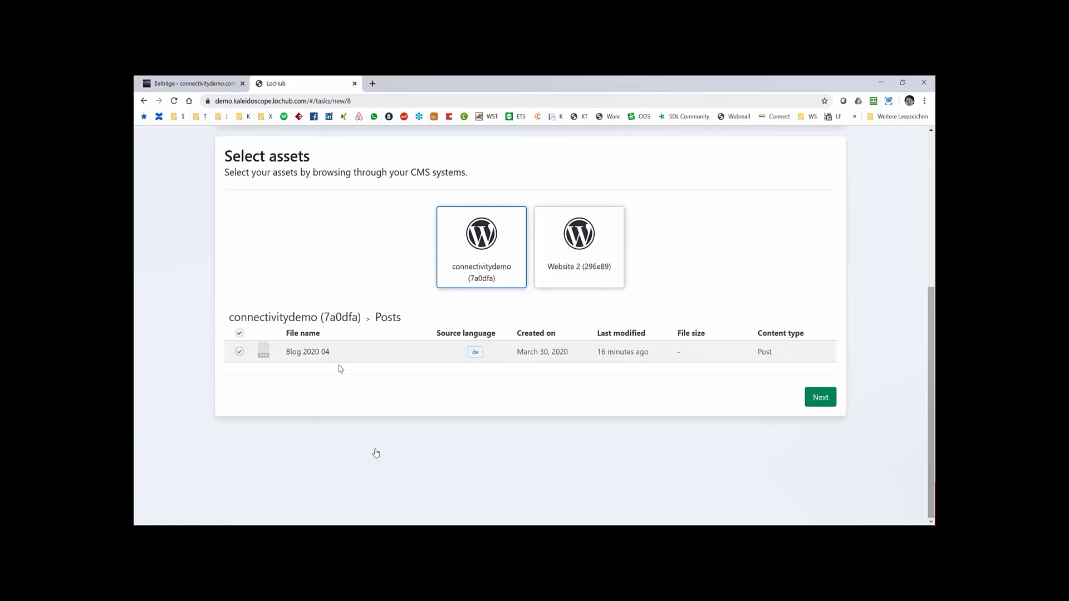
{"action": "left_click", "coordinate": [820, 398]}
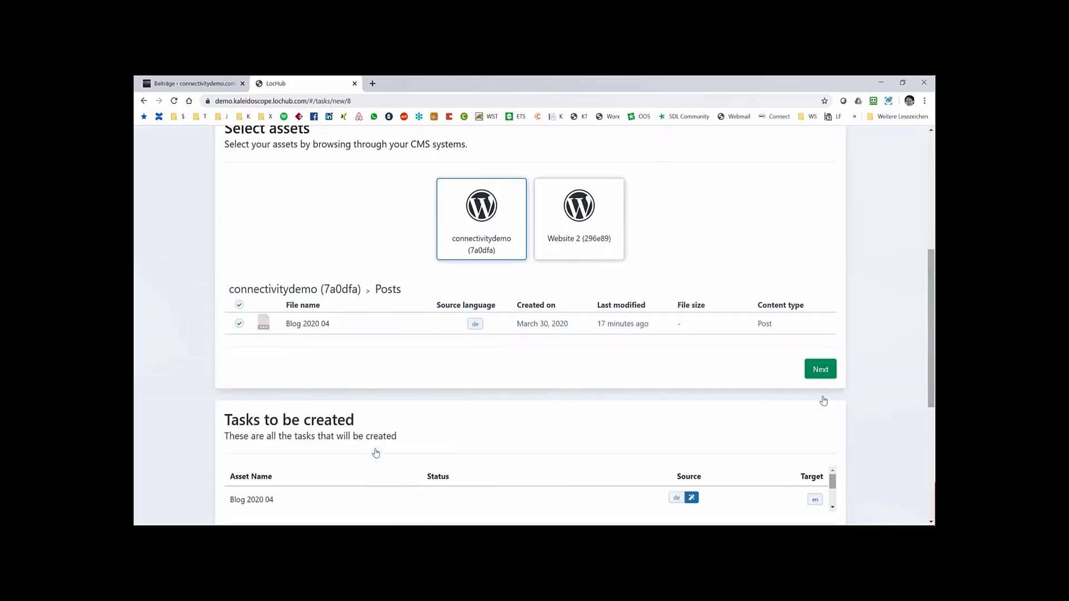
{"action": "scroll", "coordinate": [824, 404], "scroll_direction": "down", "scroll_amount": 4}
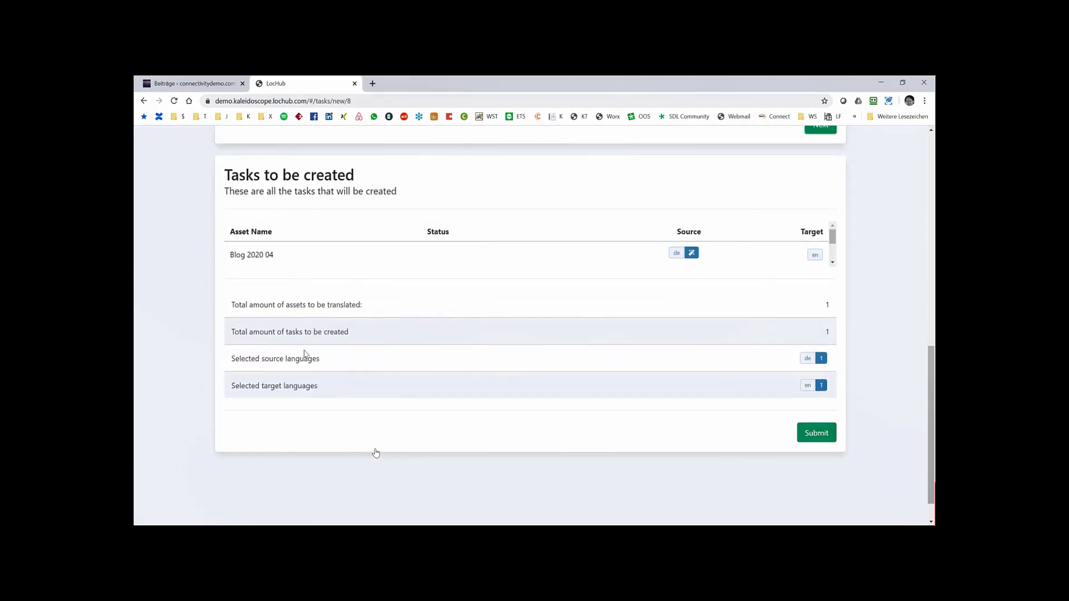
{"action": "left_click", "coordinate": [820, 439]}
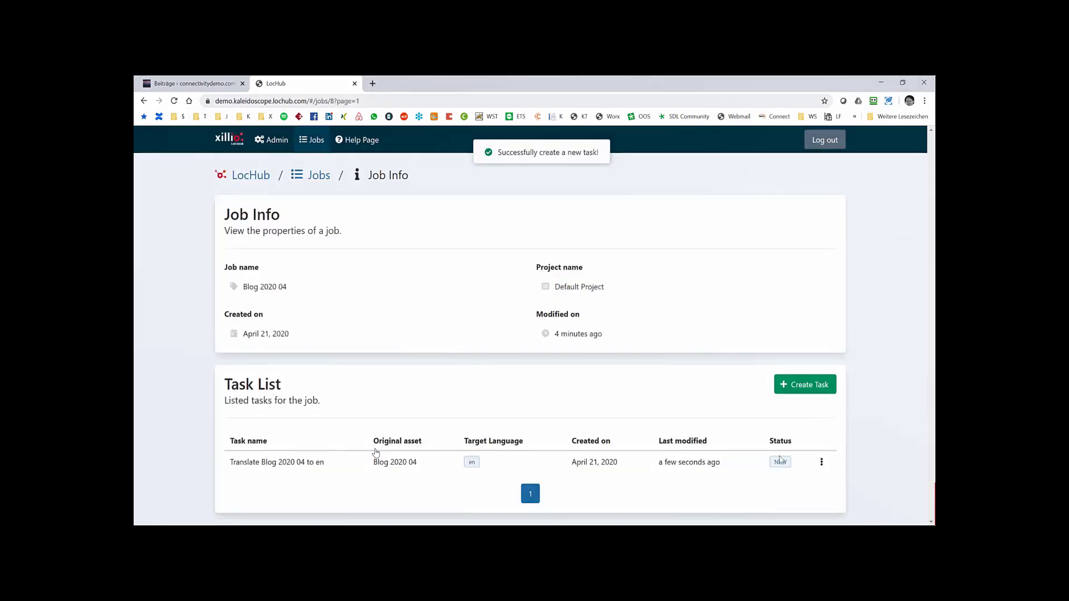
Refresh the Blog 2020 04 job's task list and mark its English translation task ready for translation.
{"action": "key", "text": "F5"}
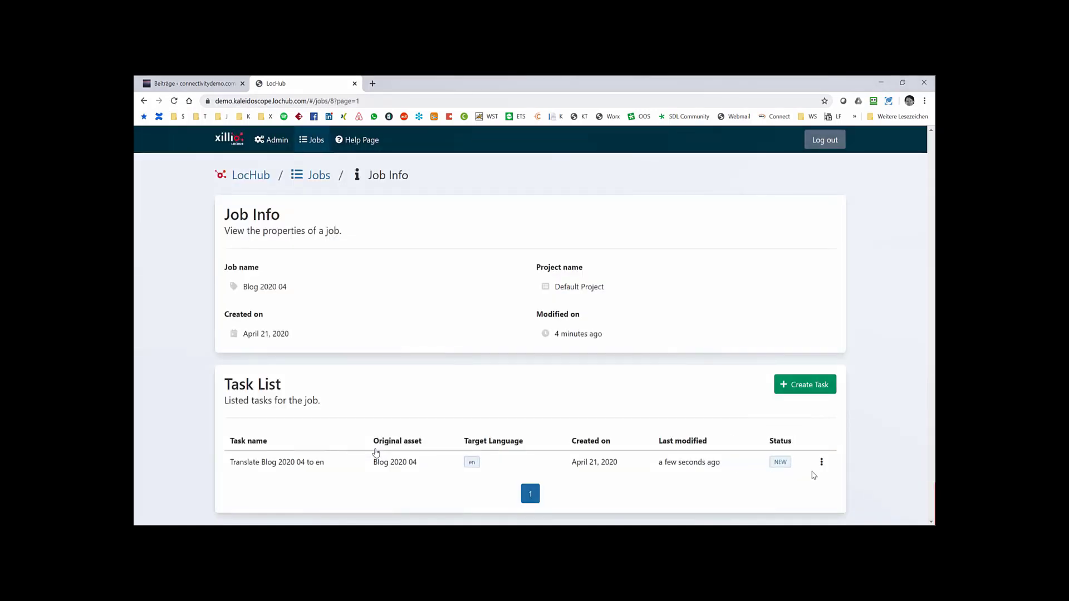
{"action": "left_click", "coordinate": [821, 462]}
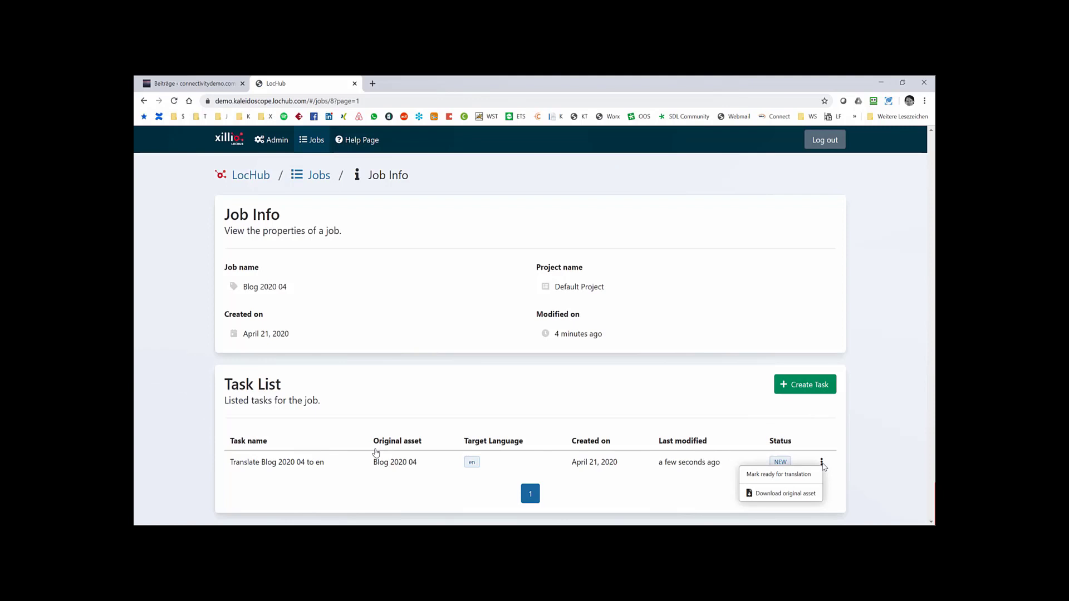
{"action": "left_click", "coordinate": [786, 478]}
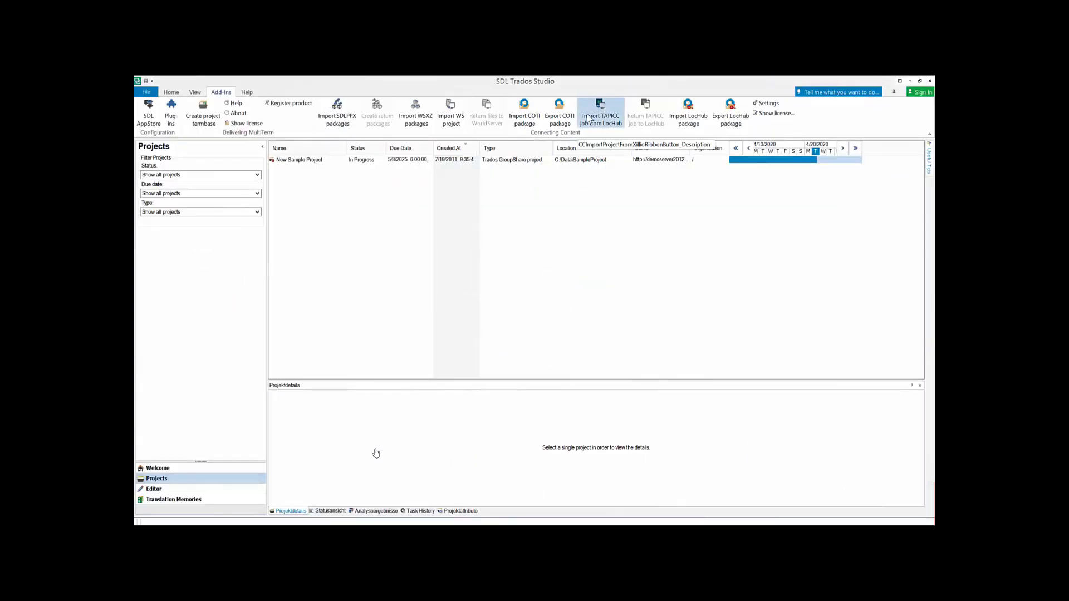
{"action": "left_click", "coordinate": [766, 103]}
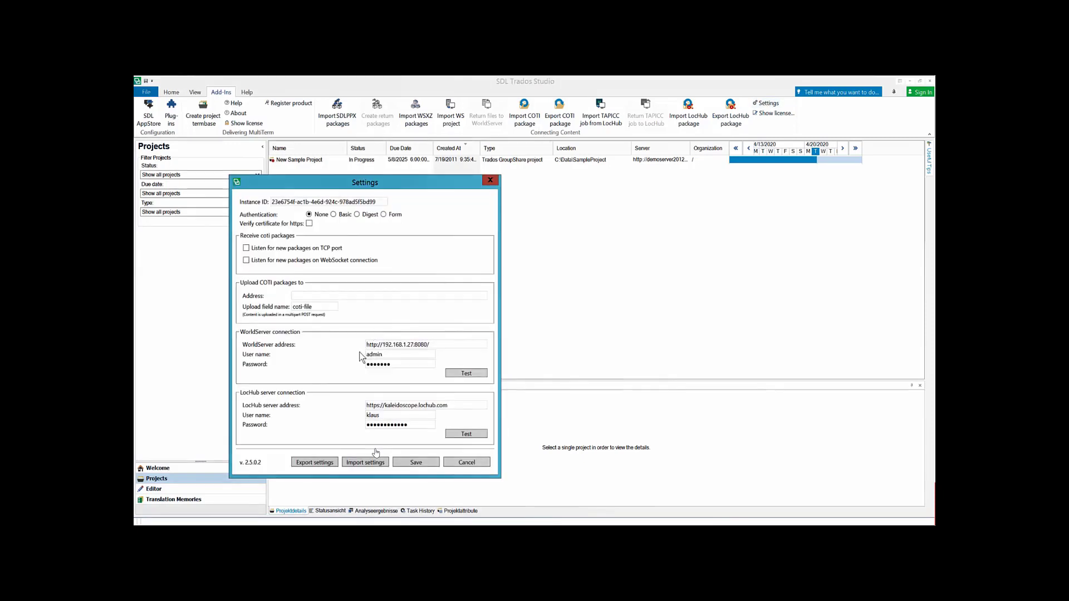
{"action": "left_click", "coordinate": [385, 406]}
{"action": "type", "text": "demo."}
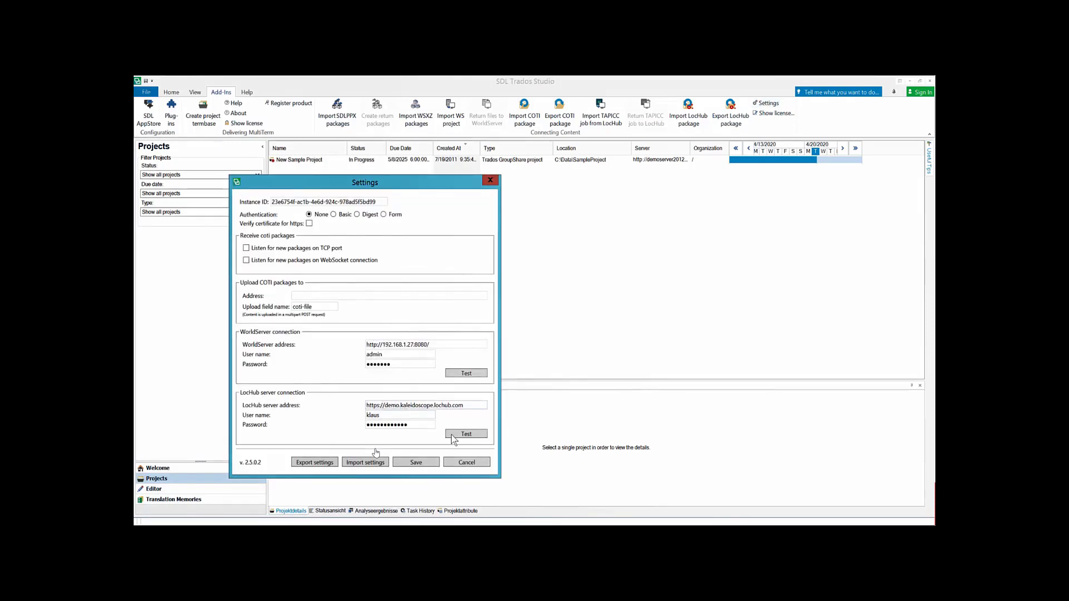
{"action": "left_click", "coordinate": [467, 434]}
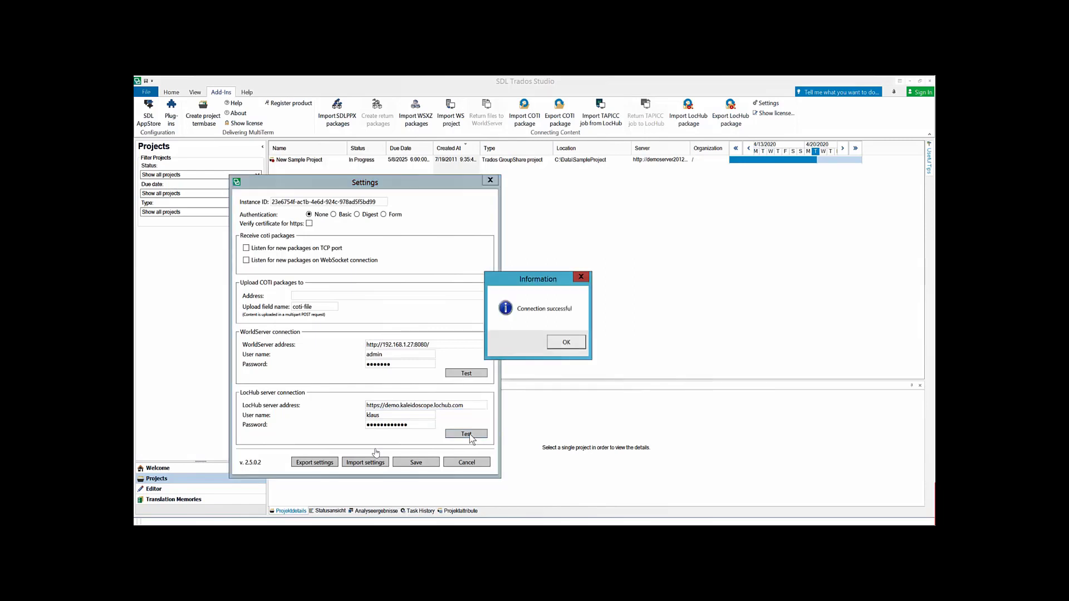
{"action": "left_click", "coordinate": [566, 343]}
{"action": "left_click", "coordinate": [416, 466]}
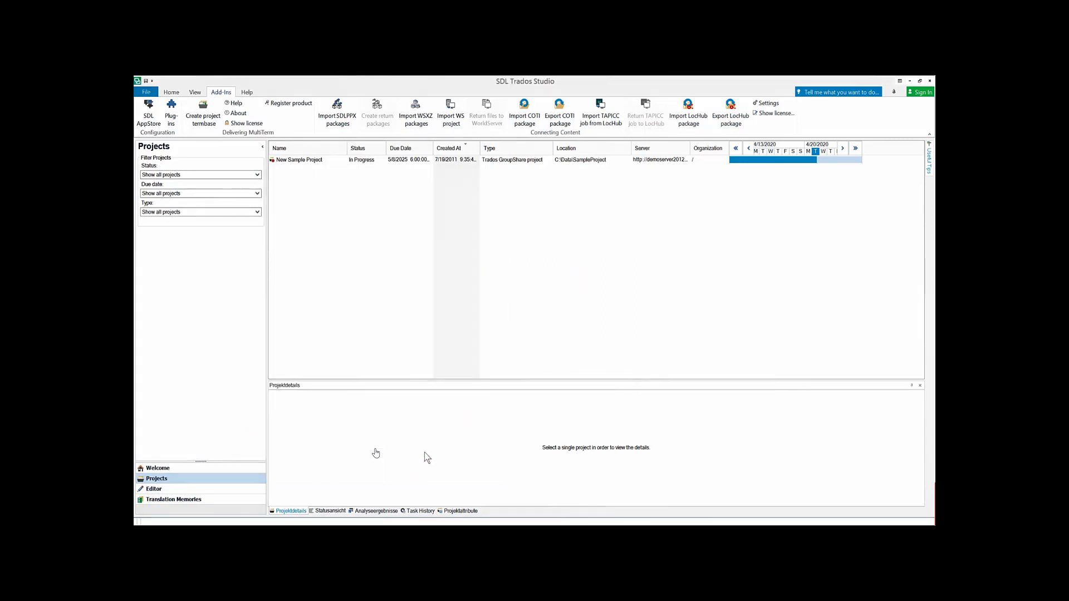
Start importing the TAPICC job Blog 2020 04 from LocHub, using the Connectivitydemo project template.
{"action": "left_click", "coordinate": [607, 111]}
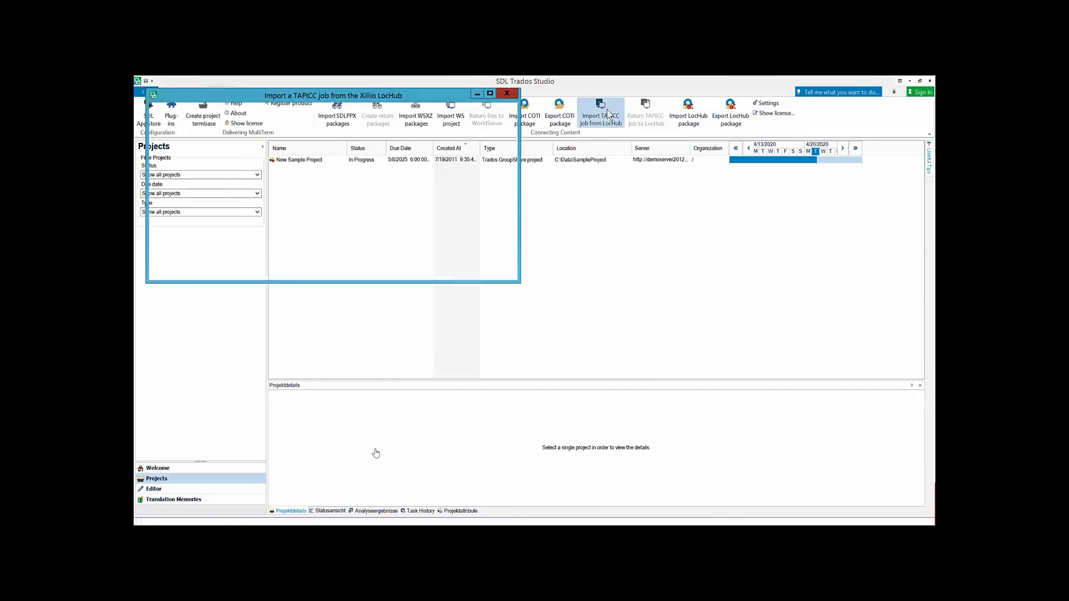
{"action": "left_click", "coordinate": [179, 148]}
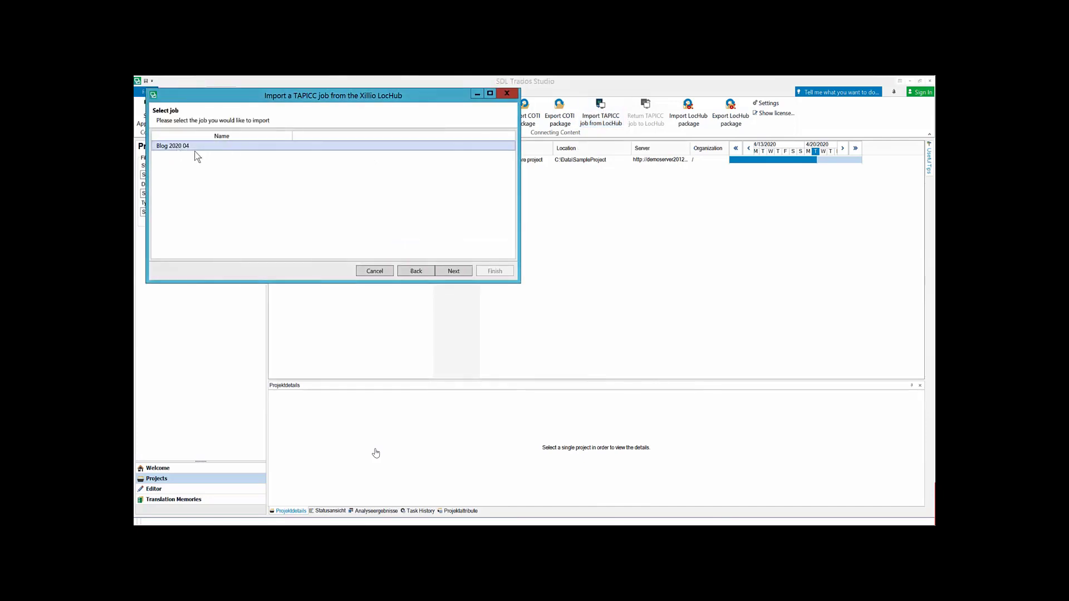
{"action": "left_click", "coordinate": [454, 271]}
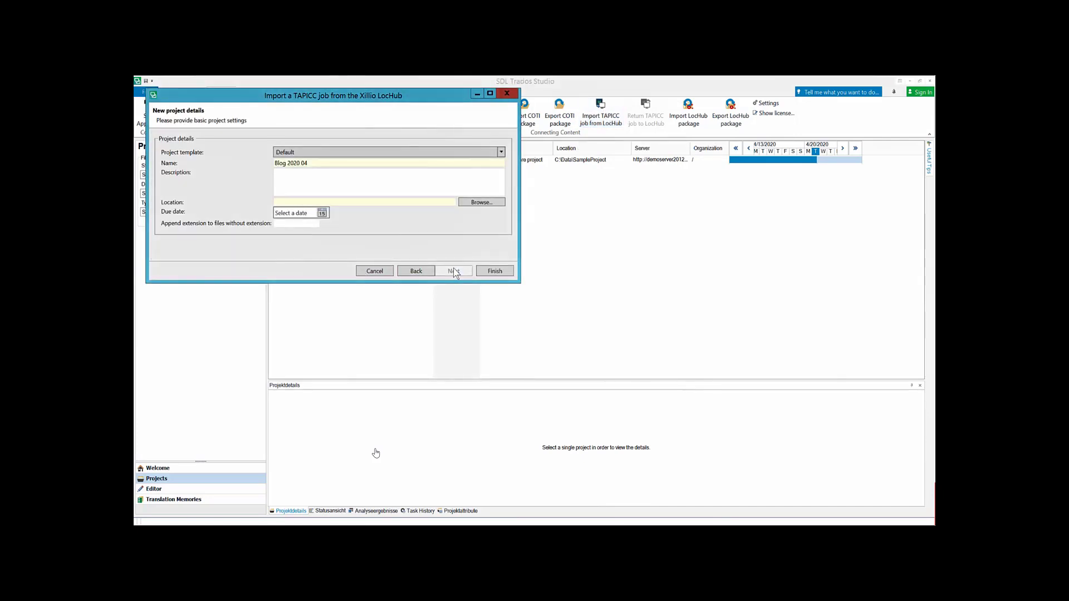
{"action": "left_click", "coordinate": [295, 153]}
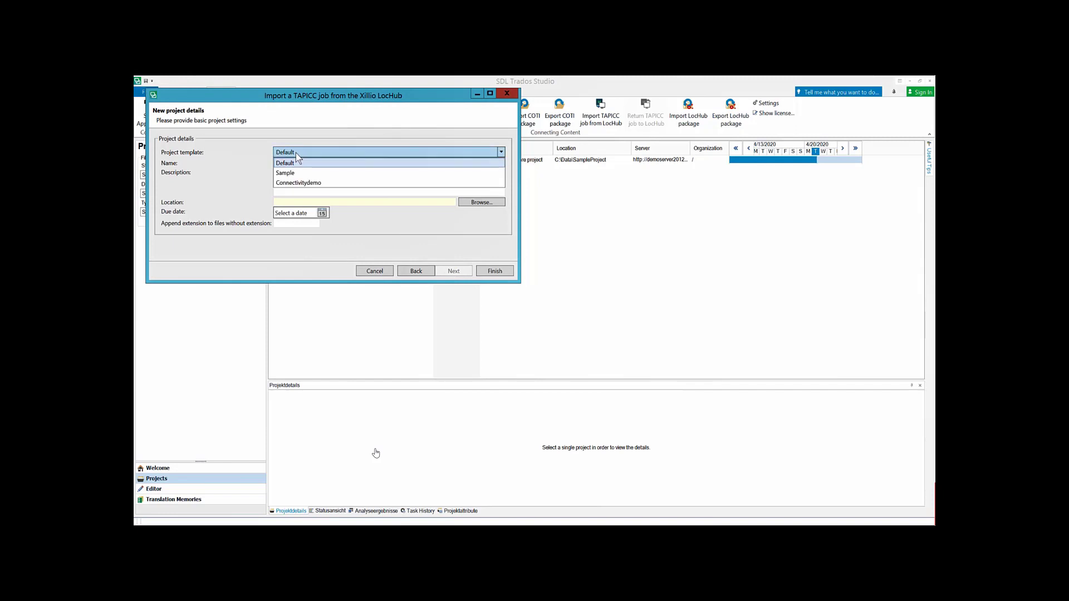
{"action": "left_click", "coordinate": [292, 183]}
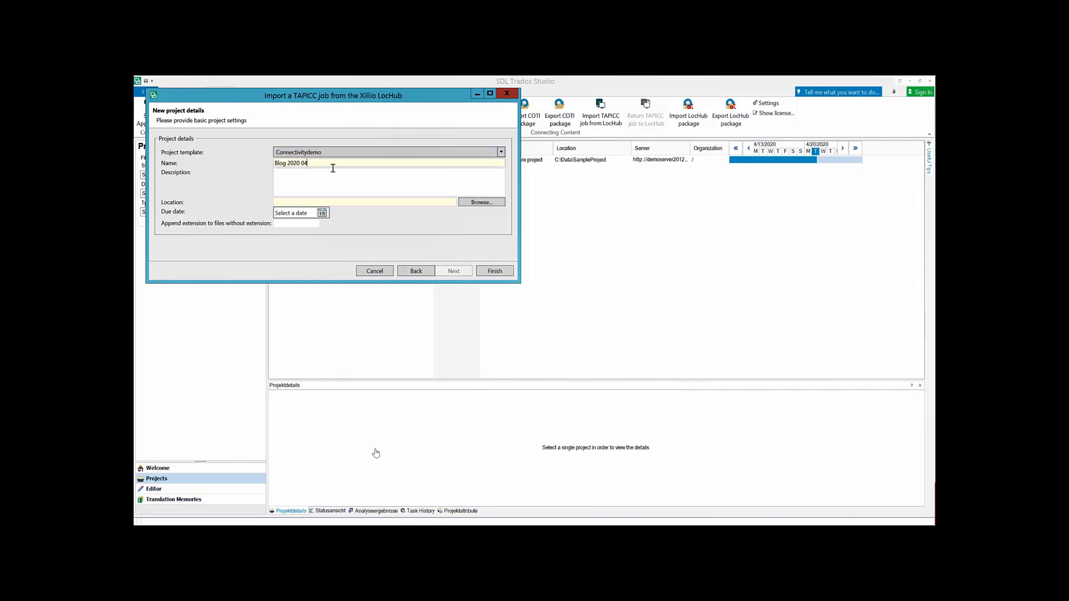
Create a new folder named demo on the Desktop and choose it as the project location.
{"action": "left_click", "coordinate": [493, 202]}
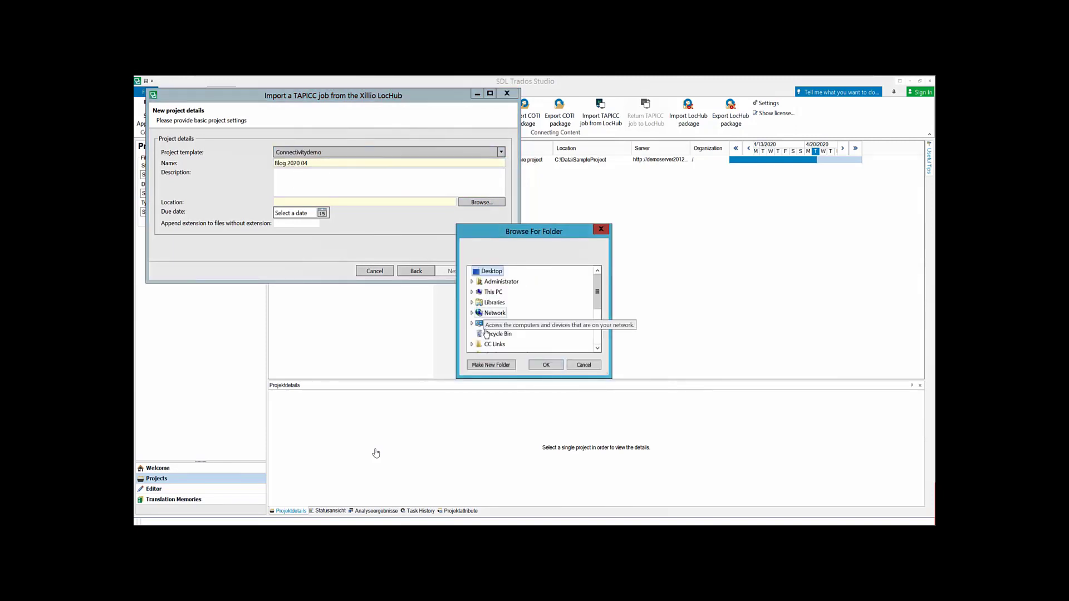
{"action": "left_click", "coordinate": [490, 365]}
{"action": "type", "text": "demo"}
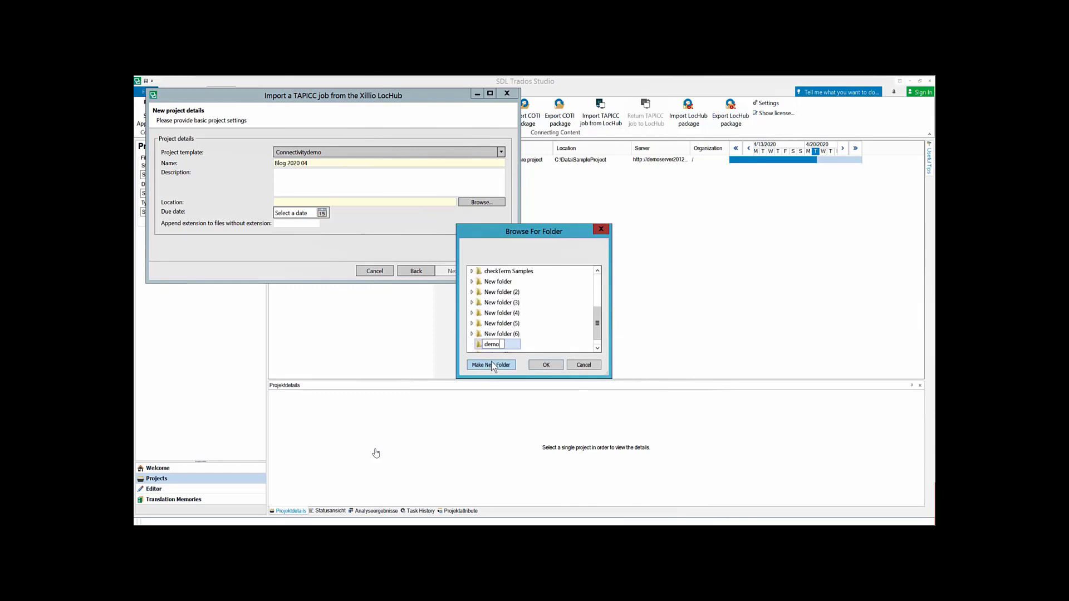
{"action": "key", "text": "Return"}
{"action": "left_click", "coordinate": [546, 364]}
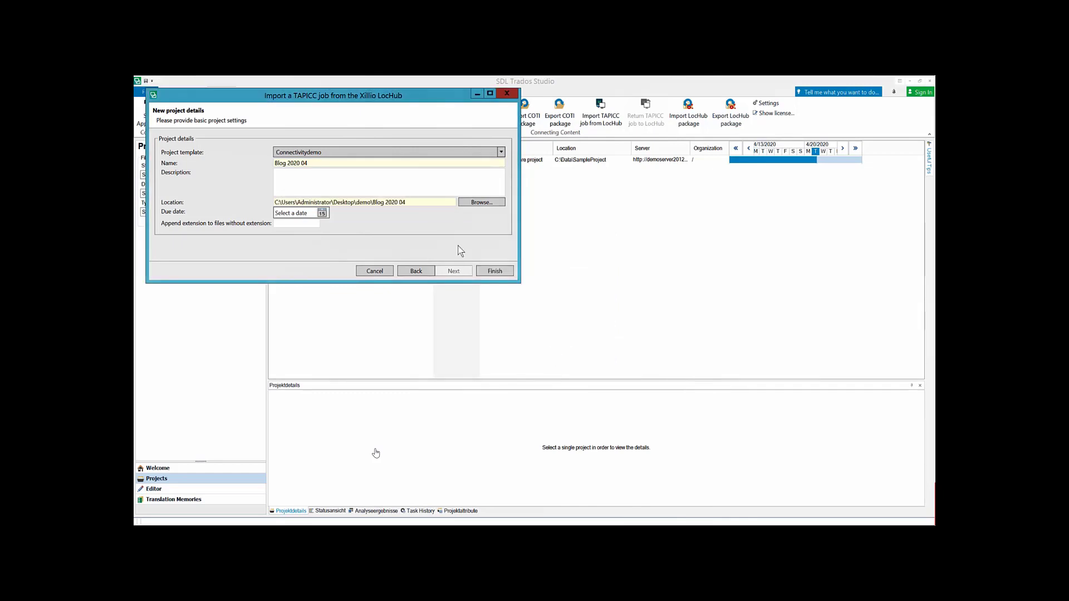
Append the html extension to files without one, set the due date to April 30, 2020, and finish creating the project.
{"action": "left_click", "coordinate": [302, 225]}
{"action": "type", "text": "html"}
{"action": "left_click", "coordinate": [322, 212]}
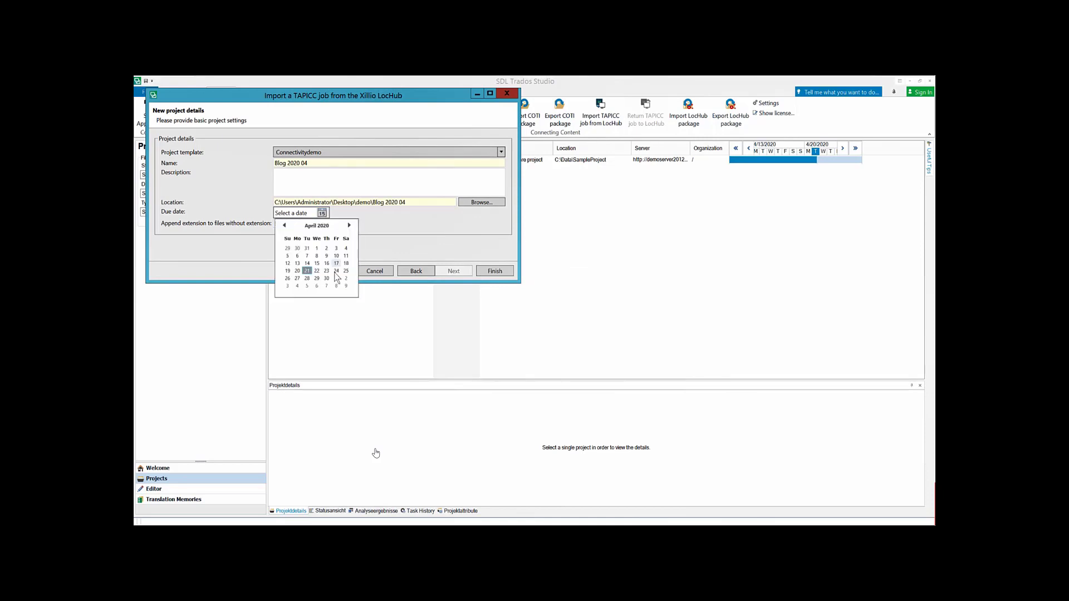
{"action": "left_click", "coordinate": [329, 282]}
{"action": "left_click", "coordinate": [482, 270]}
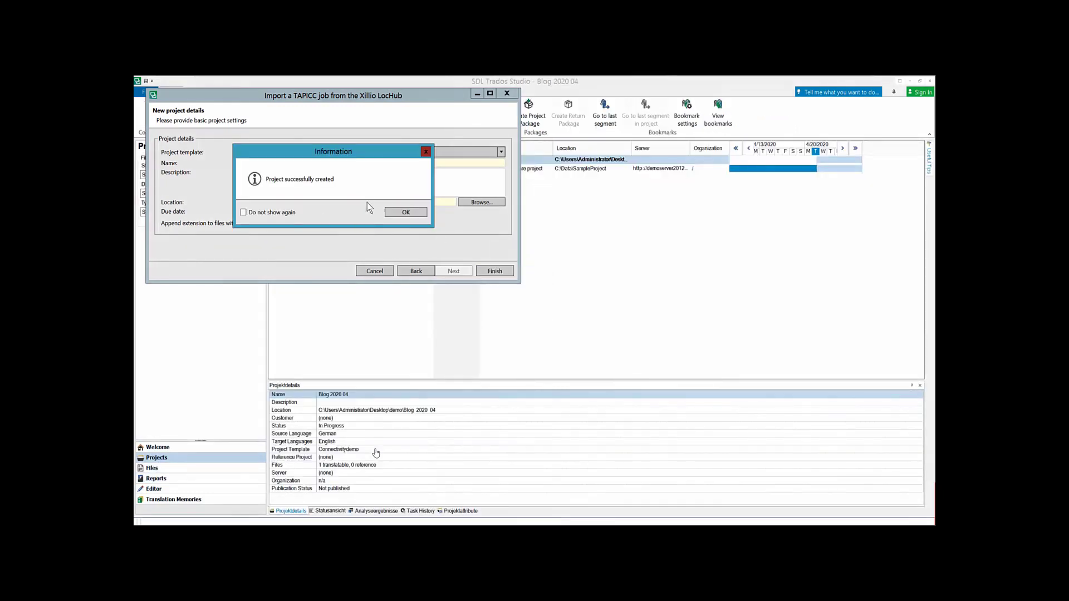
{"action": "left_click", "coordinate": [408, 213]}
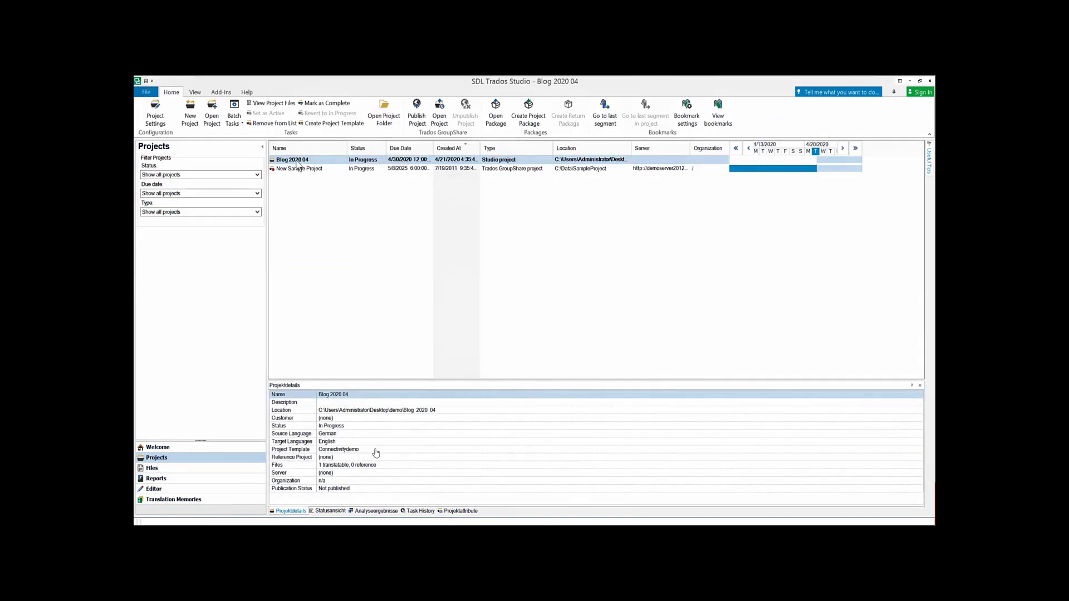
Open the Blog 2020 04 project's file for translation, insert "really" before "release" in the first target segment, and close it with changes saved.
{"action": "double_click", "coordinate": [309, 162]}
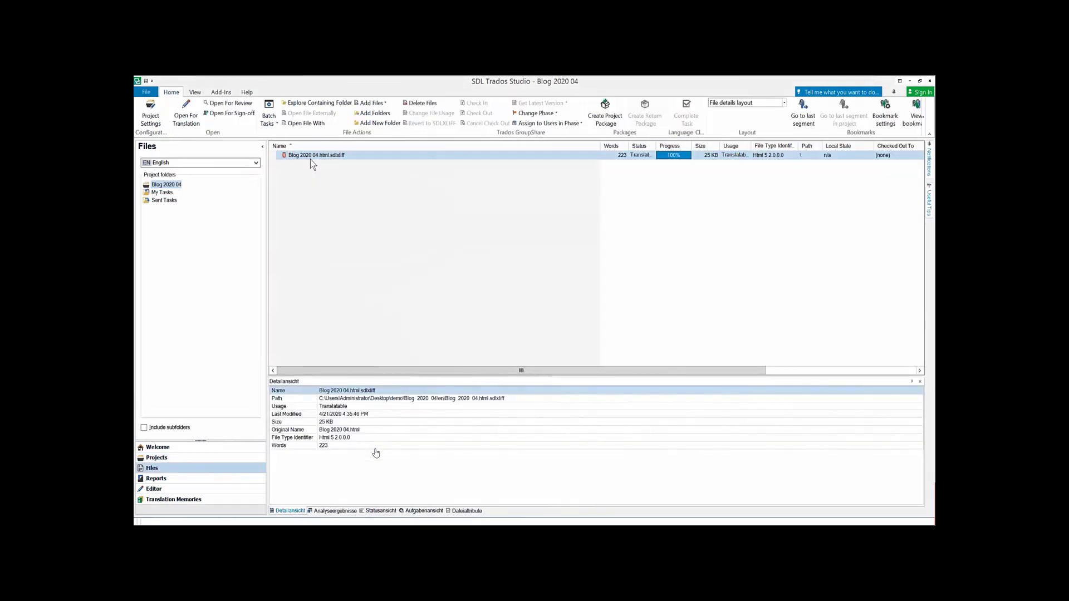
{"action": "double_click", "coordinate": [310, 156]}
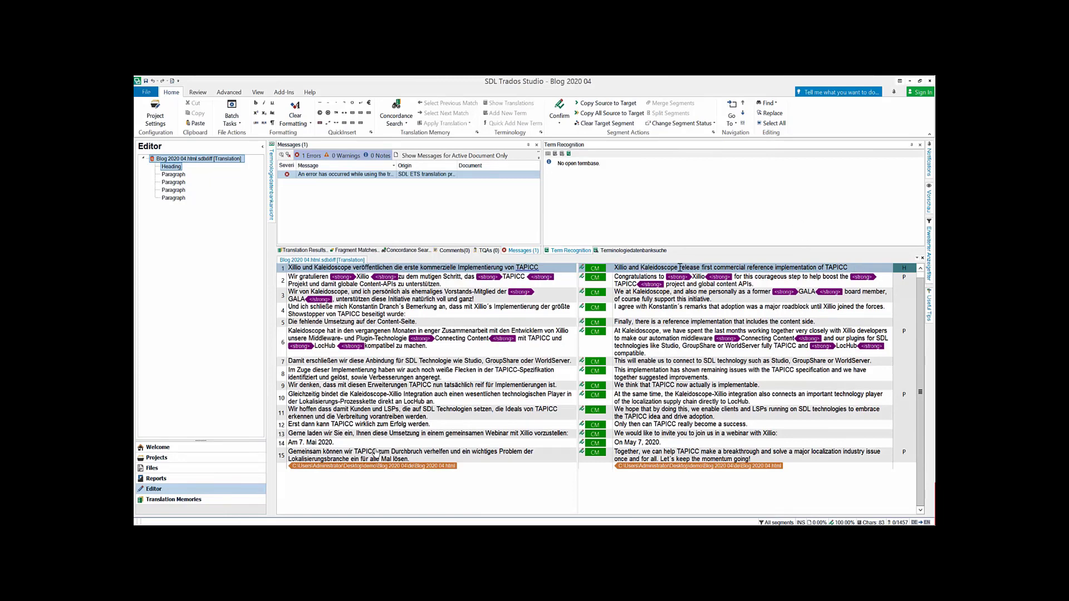
{"action": "type", "text": "really"}
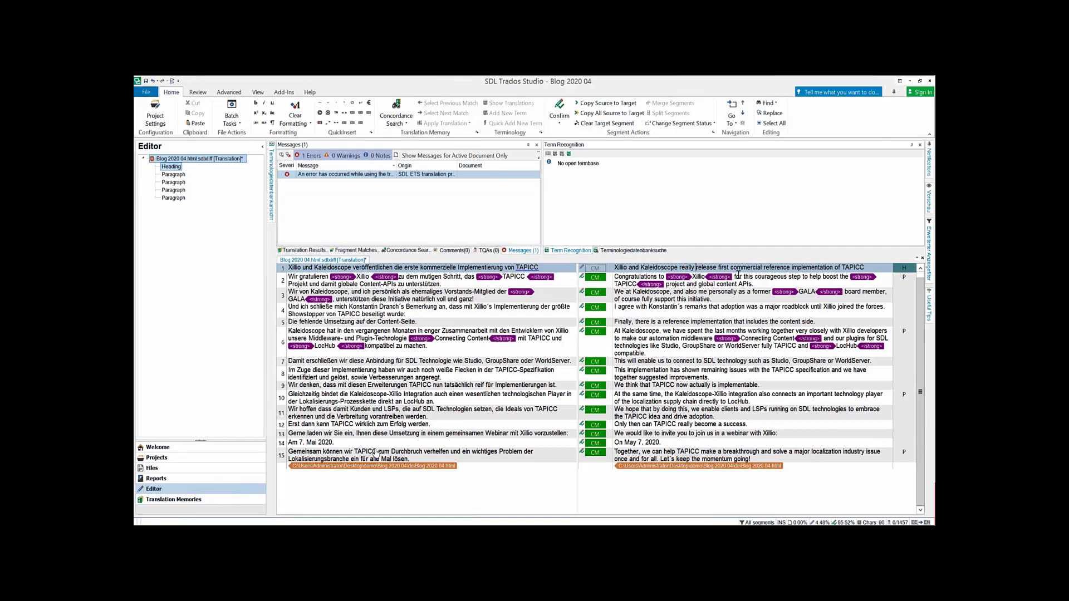
{"action": "left_click", "coordinate": [922, 258]}
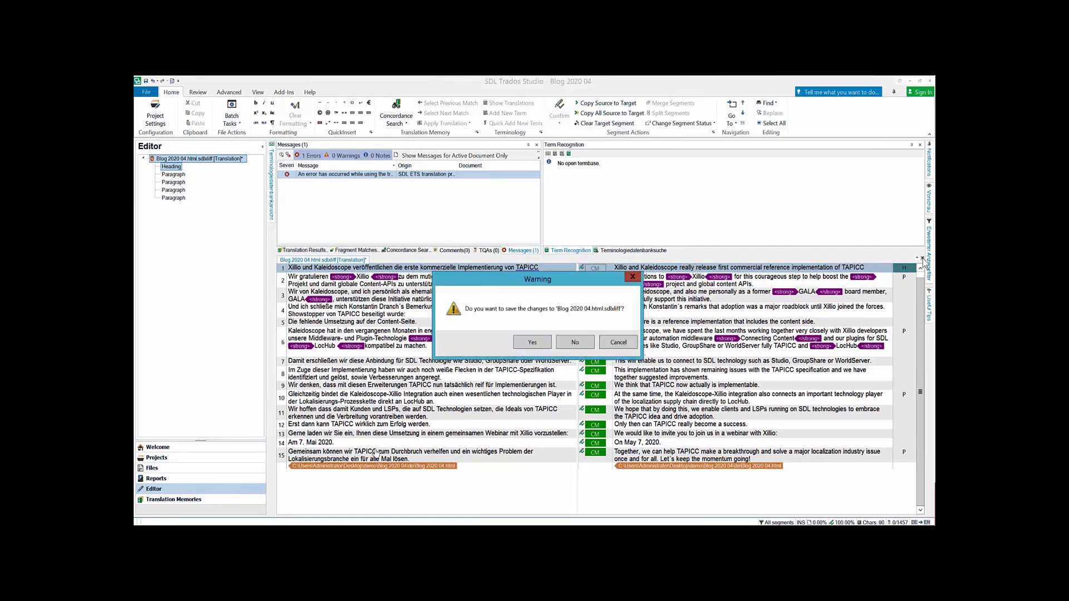
{"action": "left_click", "coordinate": [533, 343]}
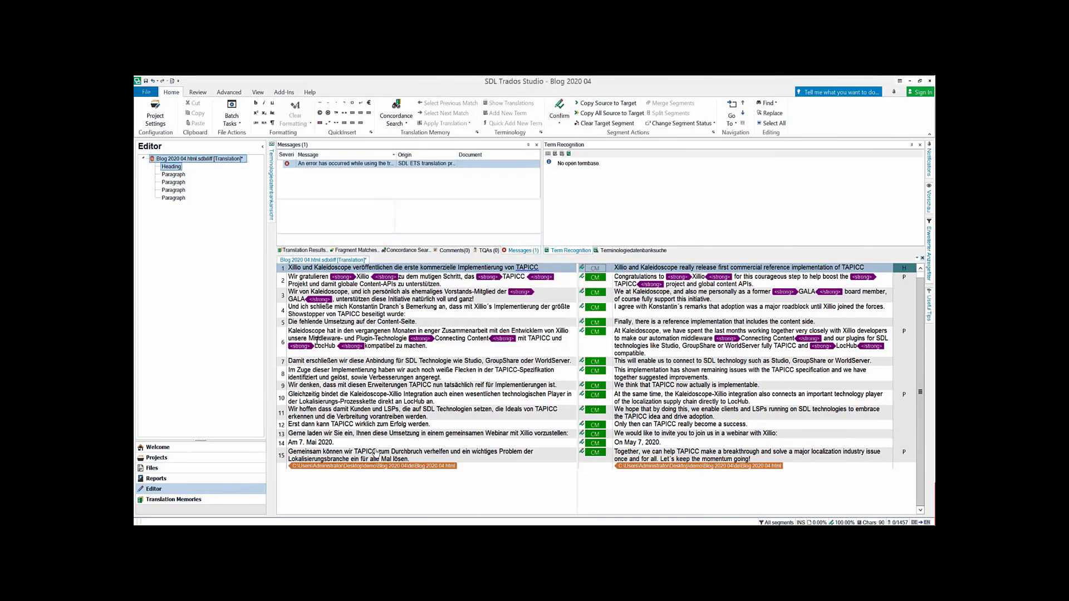
Run the Finalize batch task sequence on the Blog 2020 04 project to update main translation memories and generate target translations.
{"action": "left_click", "coordinate": [159, 457]}
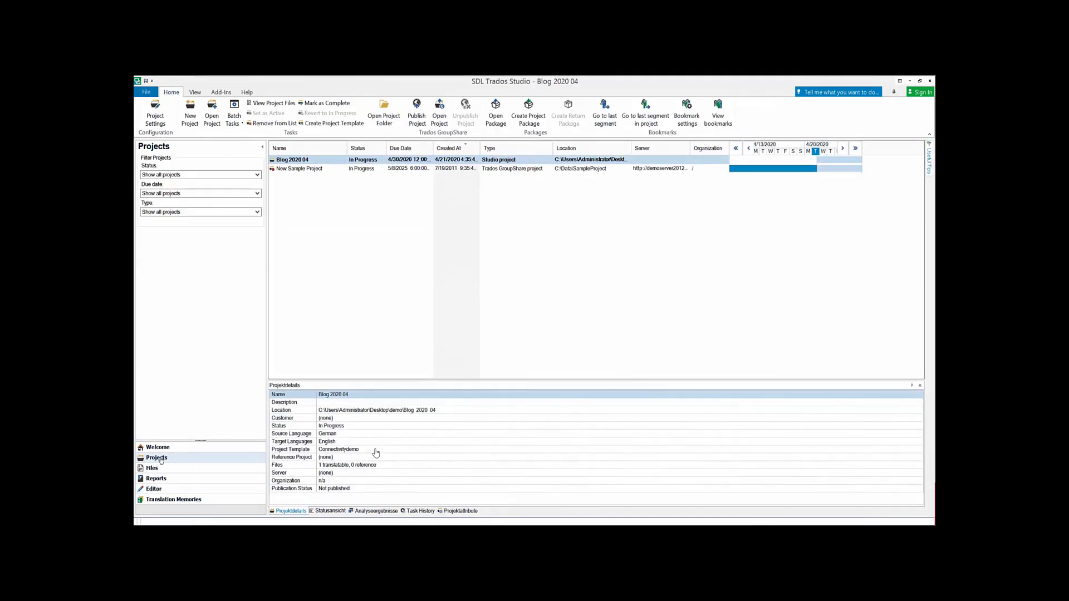
{"action": "right_click", "coordinate": [299, 161]}
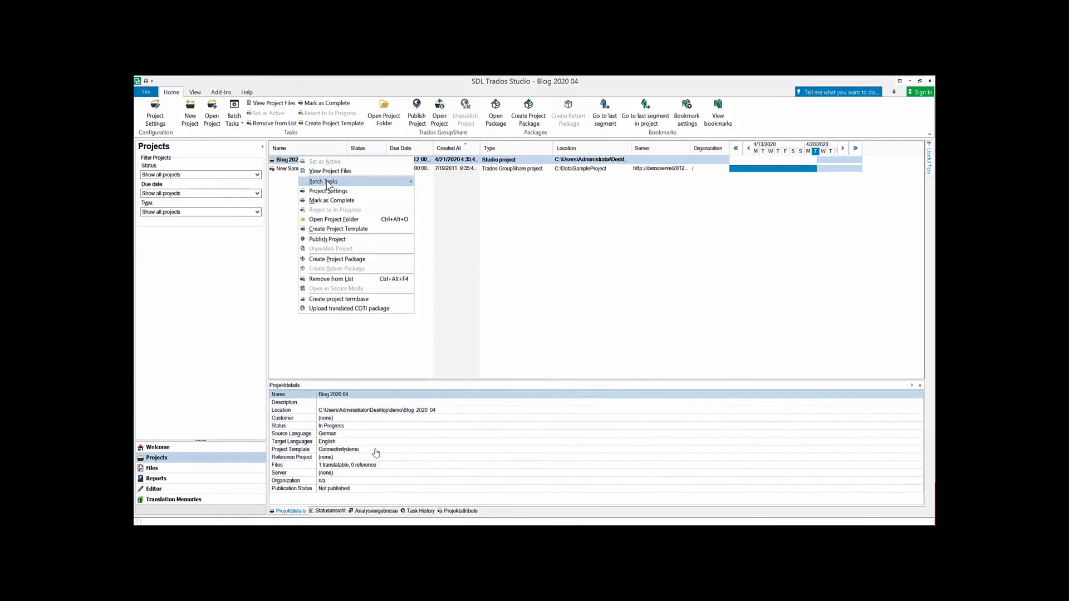
{"action": "mouse_move", "coordinate": [362, 181]}
{"action": "left_click", "coordinate": [467, 196]}
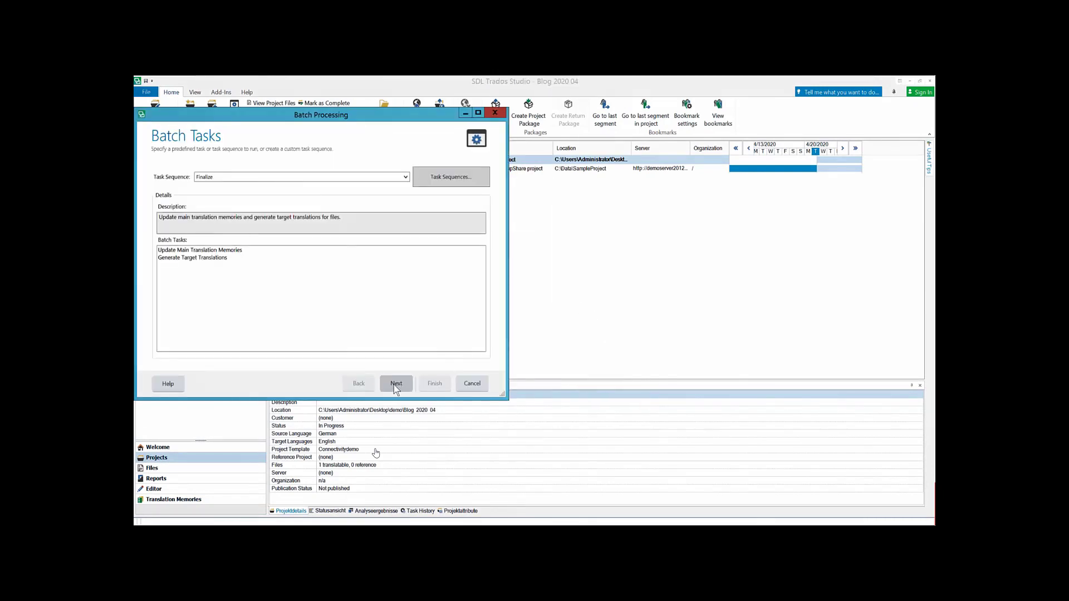
{"action": "left_click", "coordinate": [432, 383]}
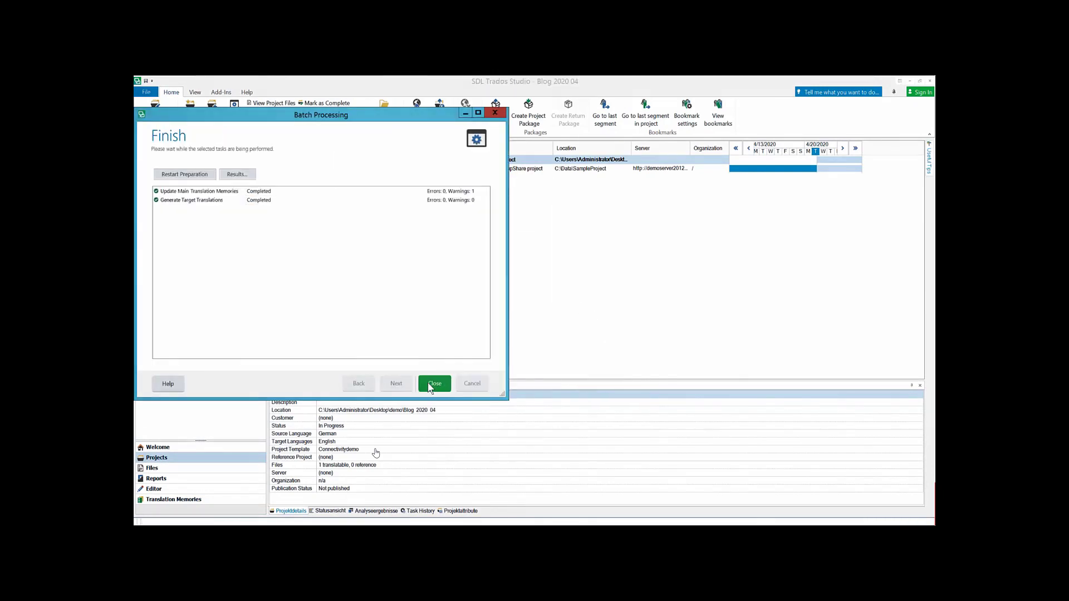
{"action": "left_click", "coordinate": [432, 384]}
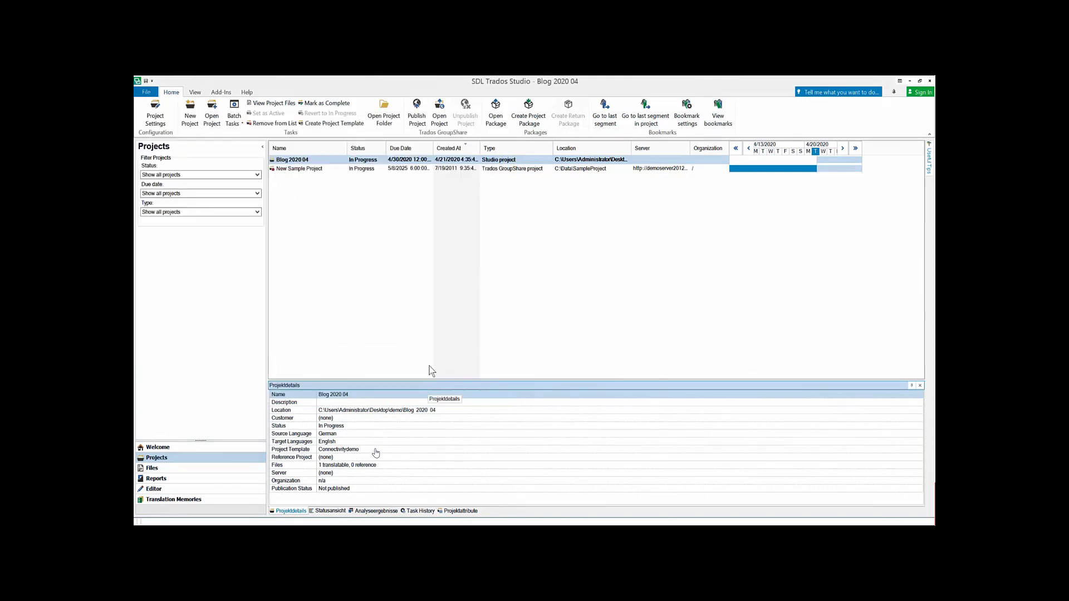
Return the TAPICC job to LocHub with Blog 2020 04.html selected, completing tasks with successful upload.
{"action": "left_click", "coordinate": [229, 96]}
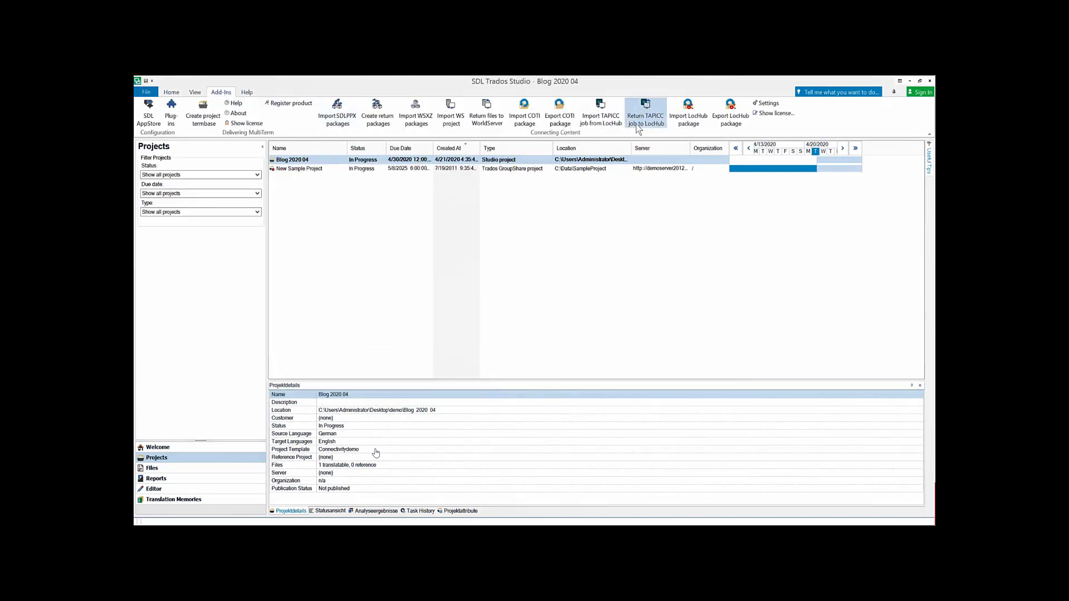
{"action": "left_click", "coordinate": [647, 124]}
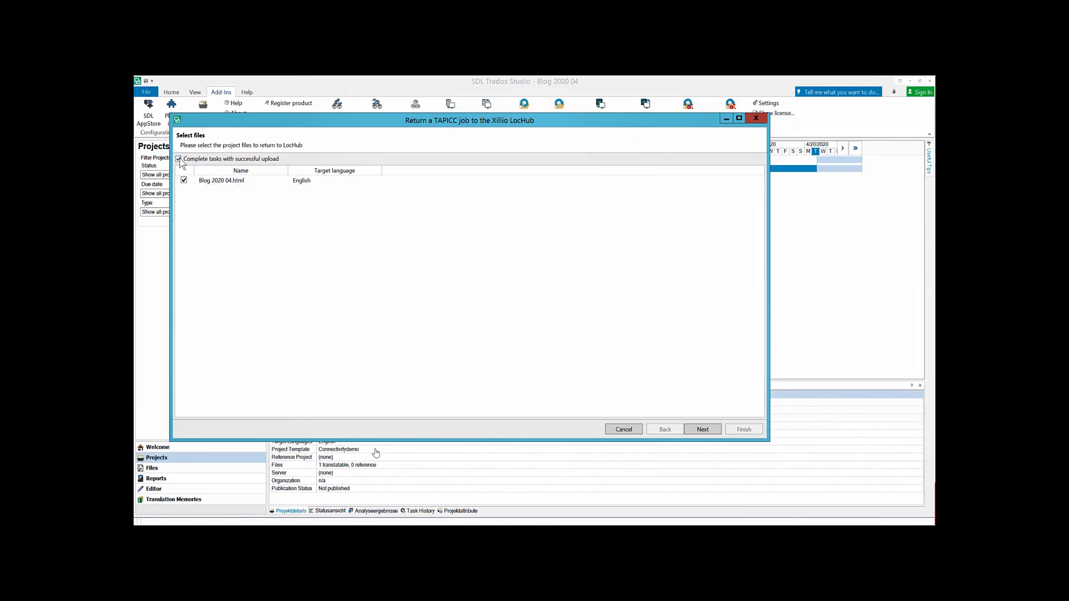
{"action": "left_click", "coordinate": [703, 430]}
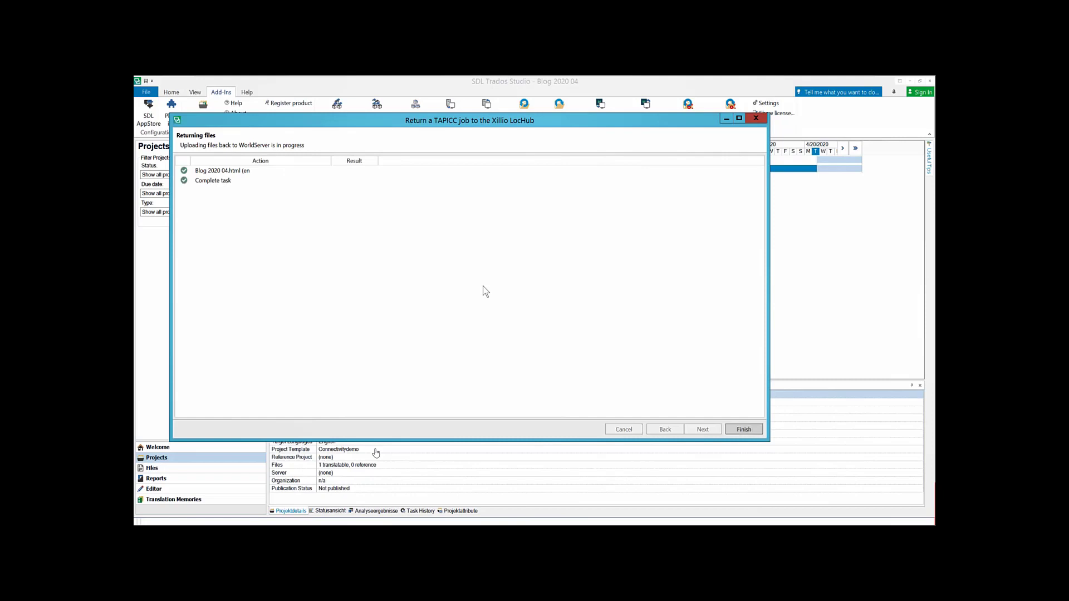
{"action": "left_click", "coordinate": [743, 429]}
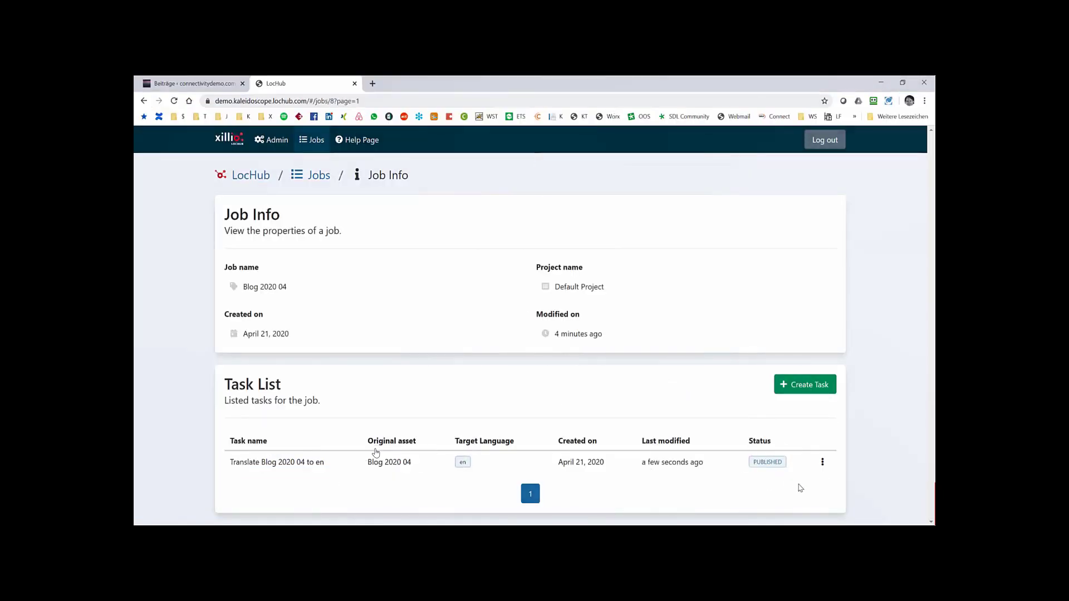
Switch to LocHub, refresh the Blog 2020 04 job and publish its English translation to the source.
{"action": "key", "text": "F5"}
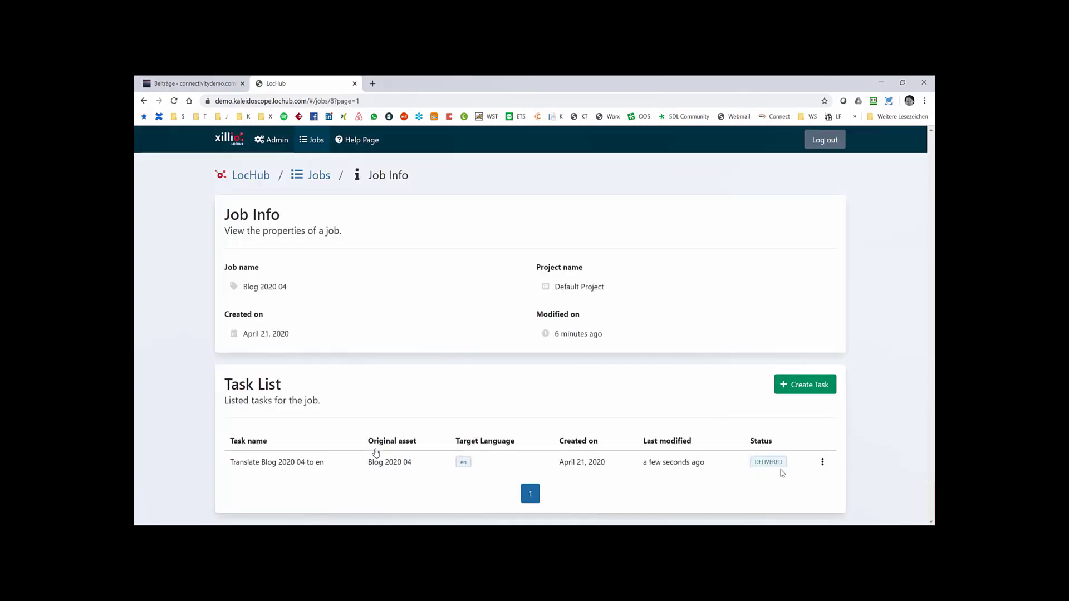
{"action": "left_click", "coordinate": [822, 462]}
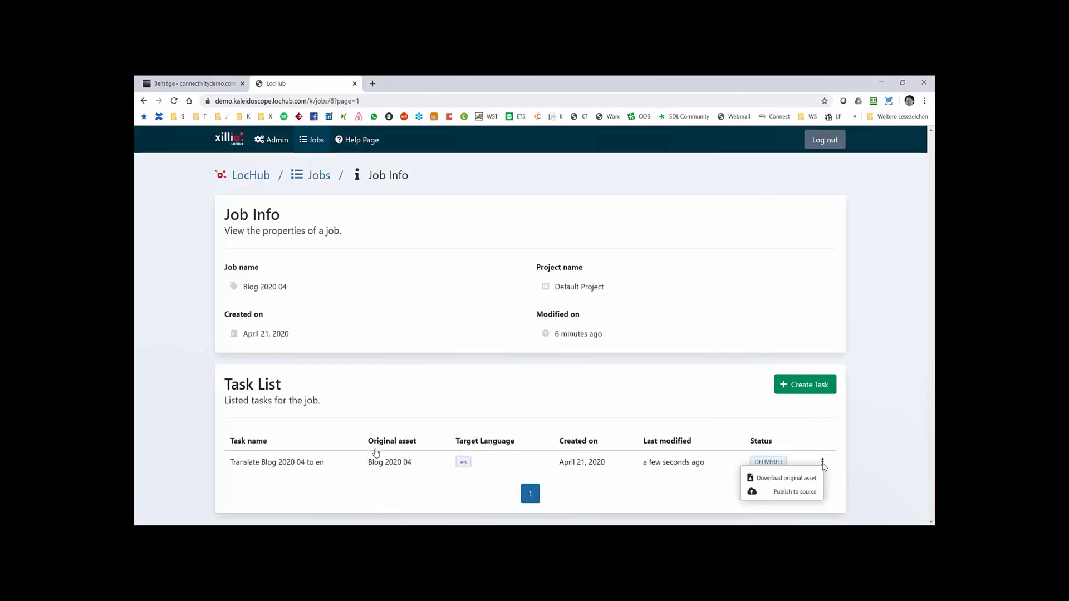
{"action": "left_click", "coordinate": [790, 493]}
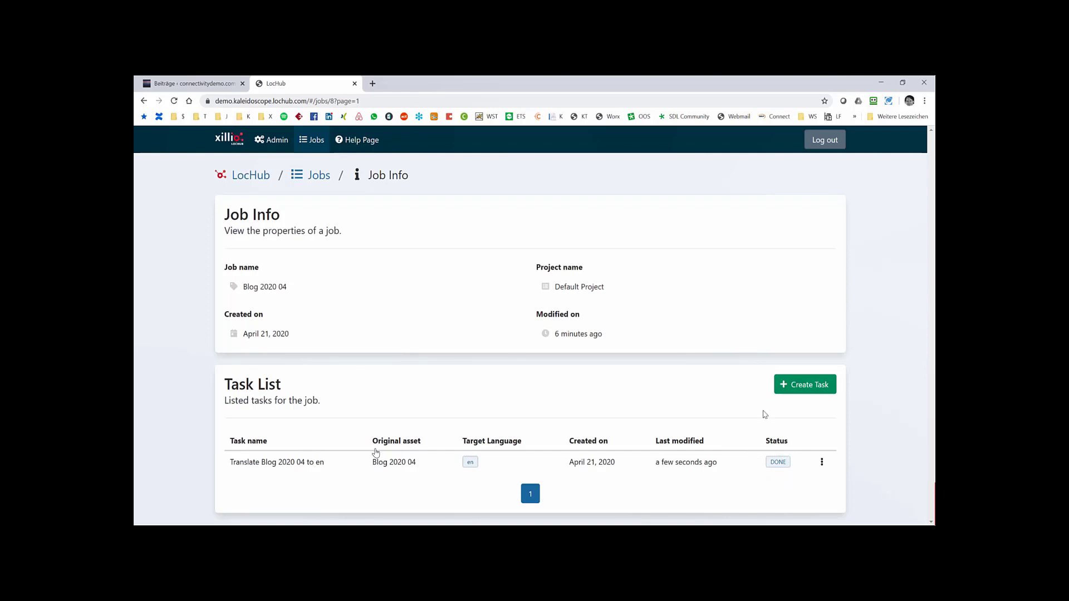
Switch to WordPress, refresh the post list, open the English translation of Blog 2020 04 and check its heading.
{"action": "left_click", "coordinate": [178, 84]}
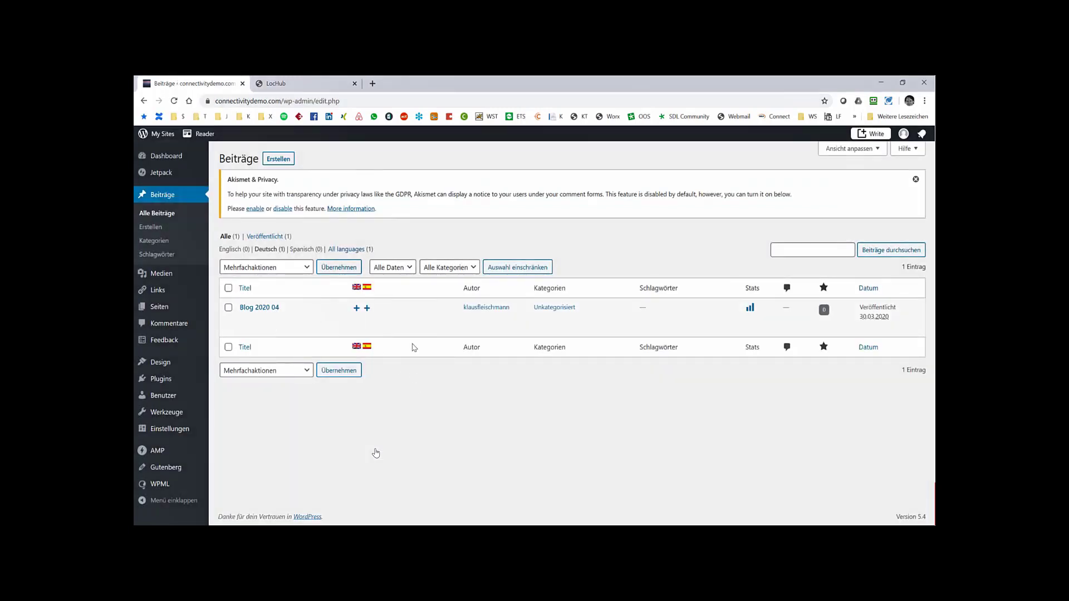
{"action": "left_click", "coordinate": [173, 100]}
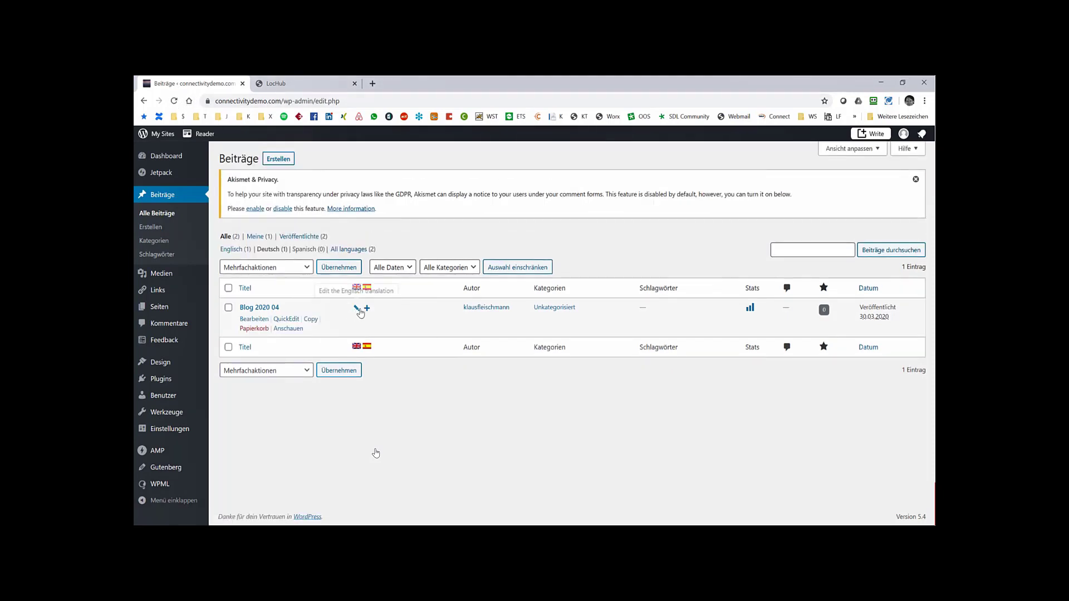
{"action": "left_click", "coordinate": [356, 309]}
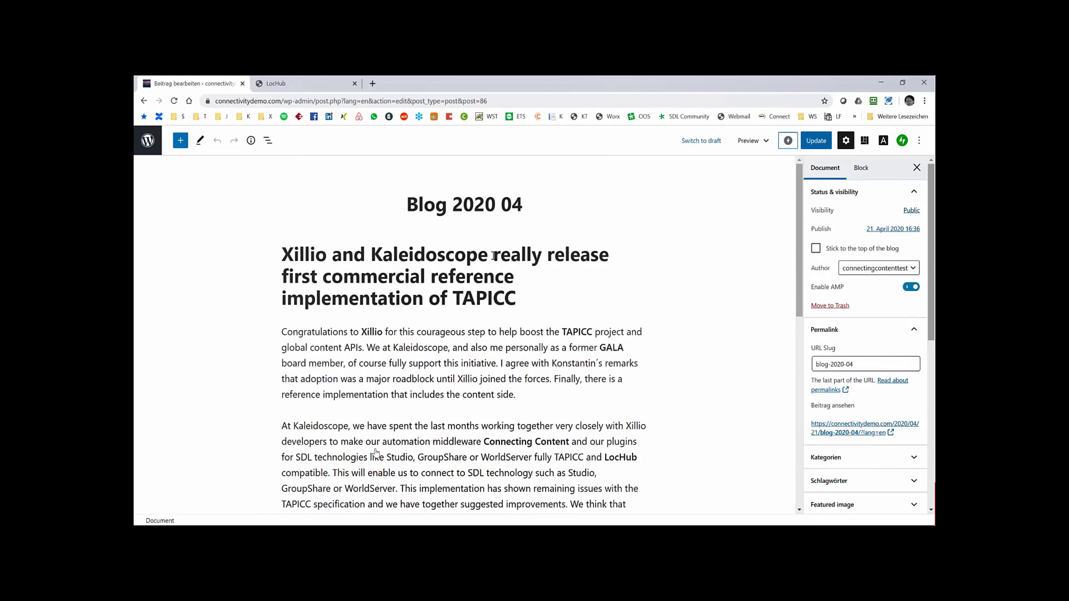
{"action": "double_click", "coordinate": [493, 255]}
{"action": "left_click", "coordinate": [552, 284]}
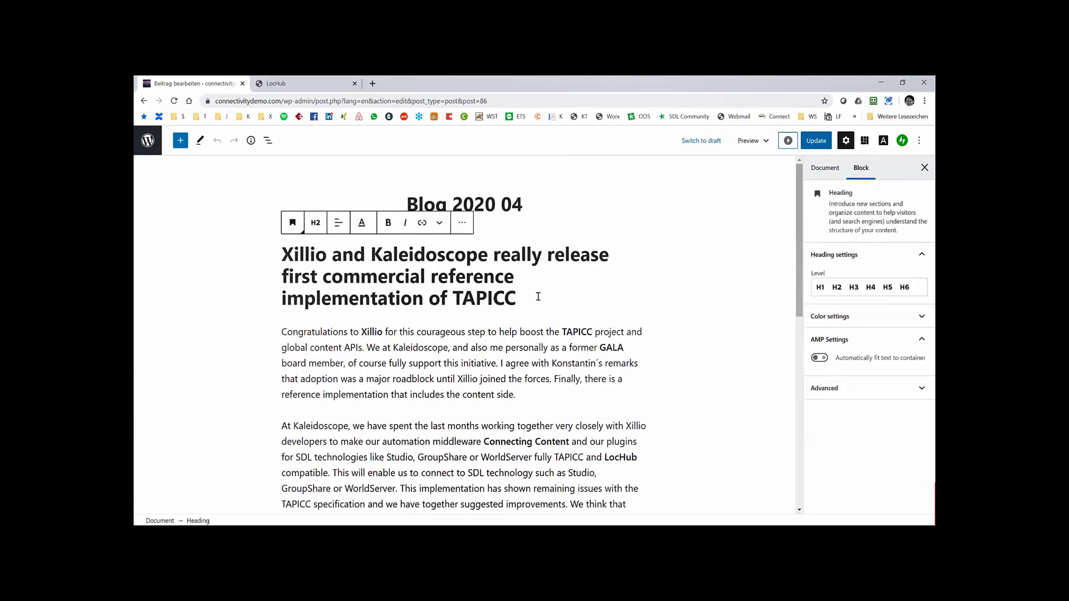
{"action": "left_click", "coordinate": [751, 141]}
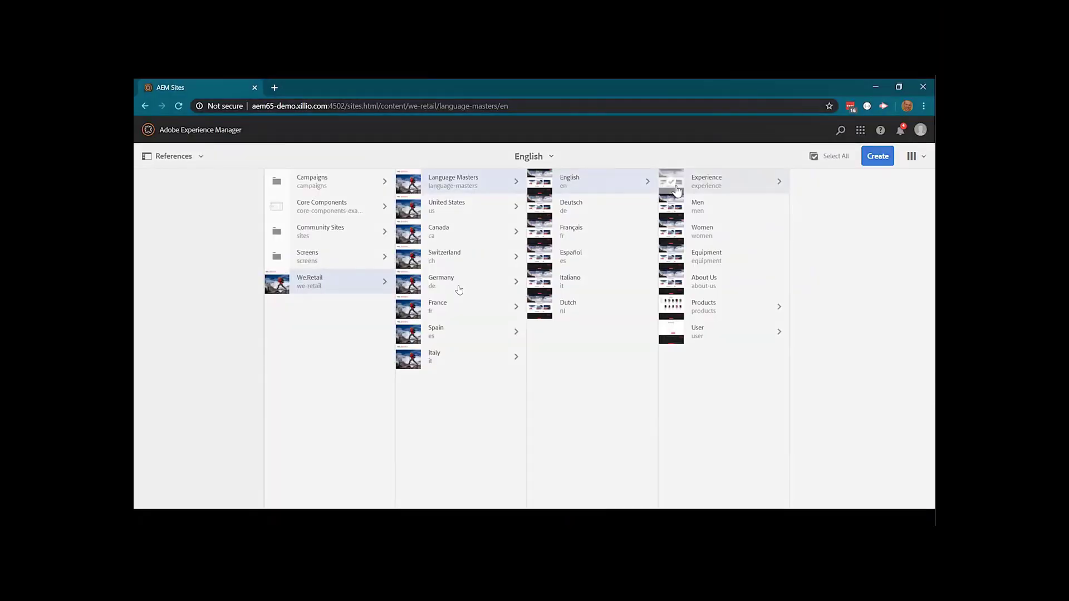
In Adobe Experience Manager, set up language copies of the English About Us page for translation into Dutch and French.
{"action": "left_click", "coordinate": [671, 282]}
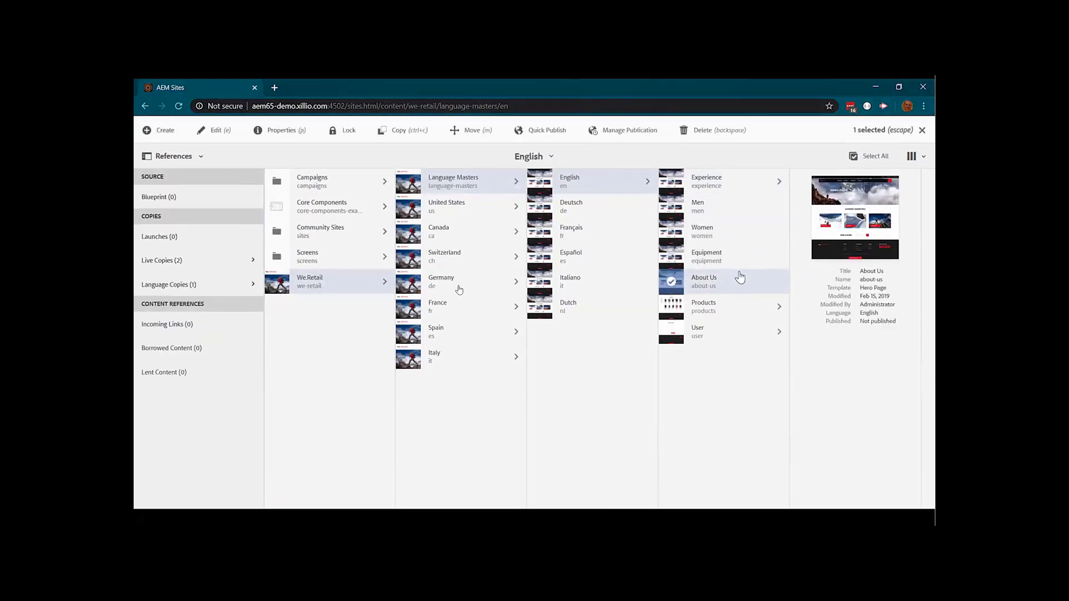
{"action": "left_click", "coordinate": [169, 282]}
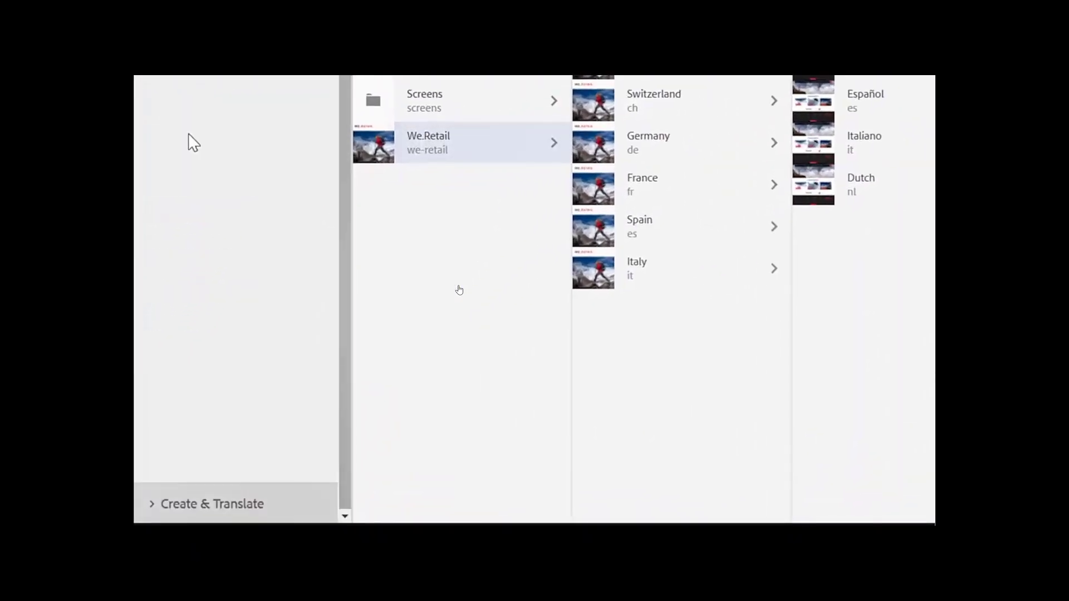
{"action": "left_click", "coordinate": [215, 504]}
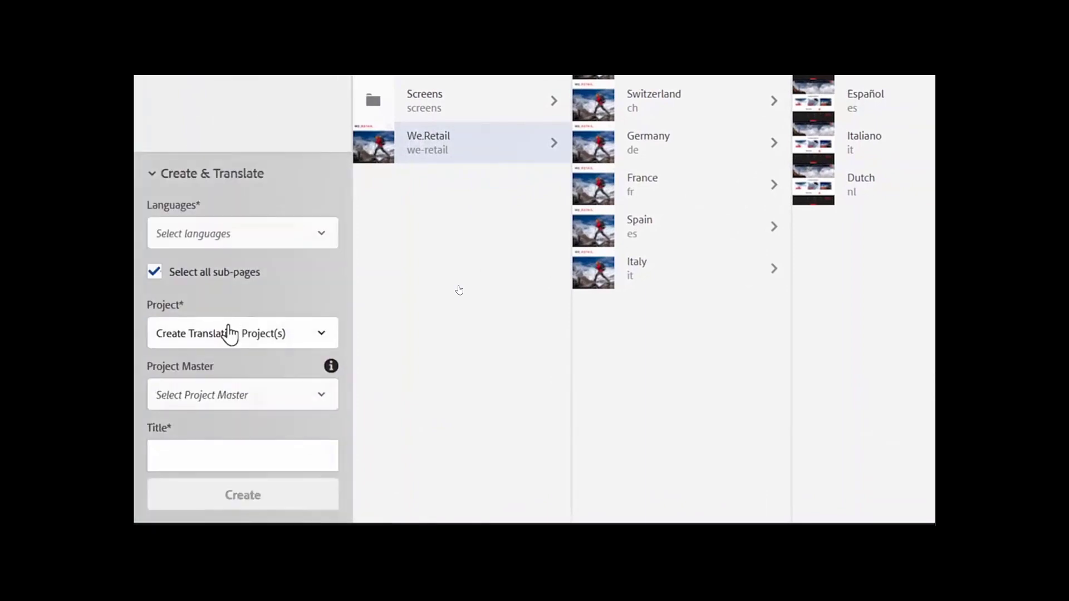
{"action": "left_click", "coordinate": [241, 236]}
{"action": "left_click", "coordinate": [191, 315]}
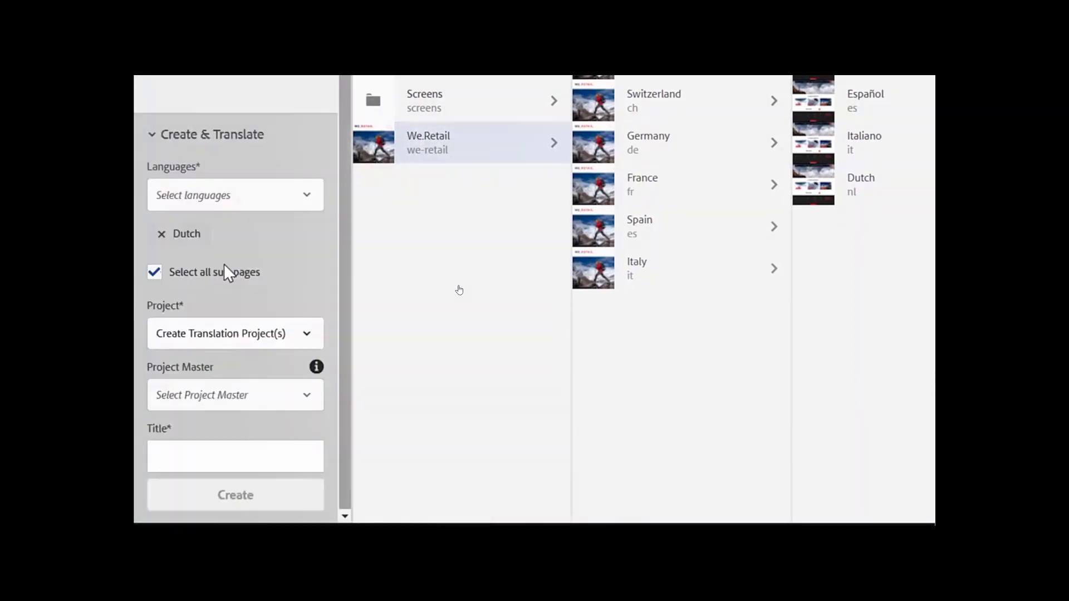
{"action": "left_click", "coordinate": [243, 198]}
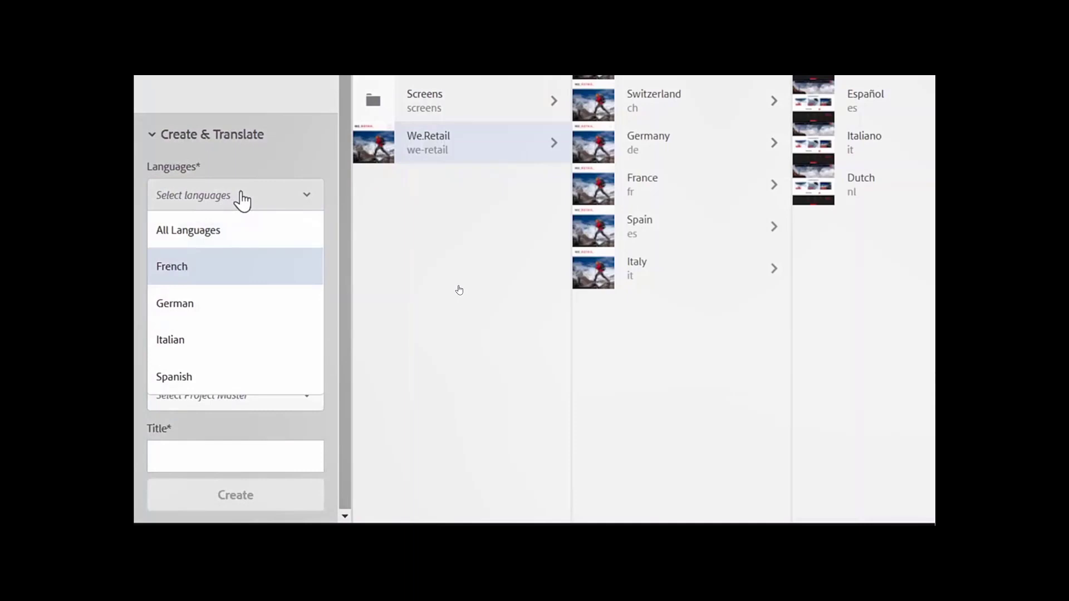
{"action": "left_click", "coordinate": [205, 262]}
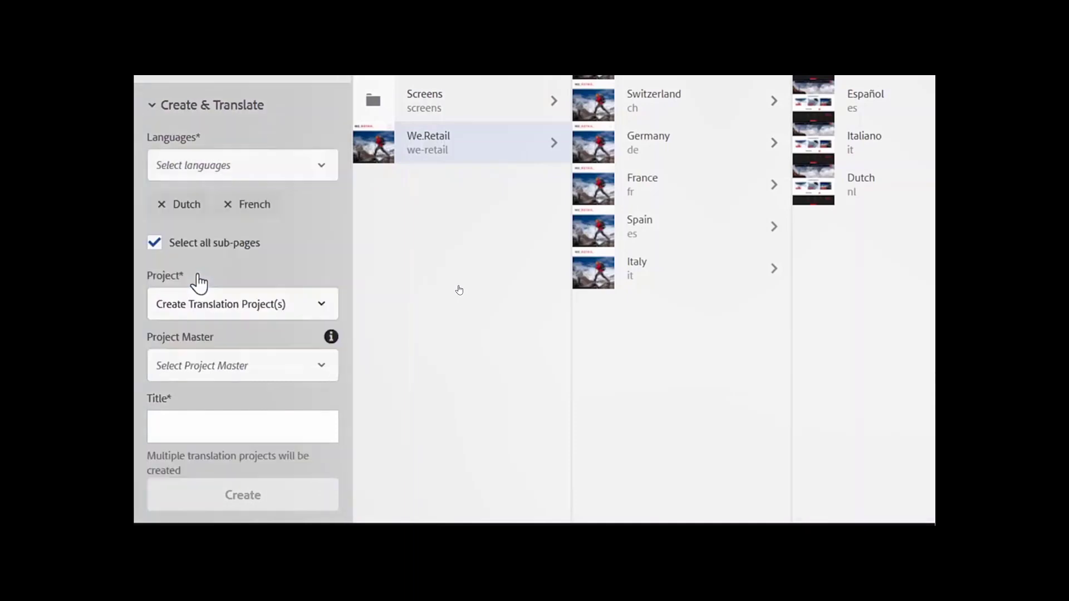
Title the translation projects "New" and create them.
{"action": "left_click", "coordinate": [183, 427]}
{"action": "type", "text": "New"}
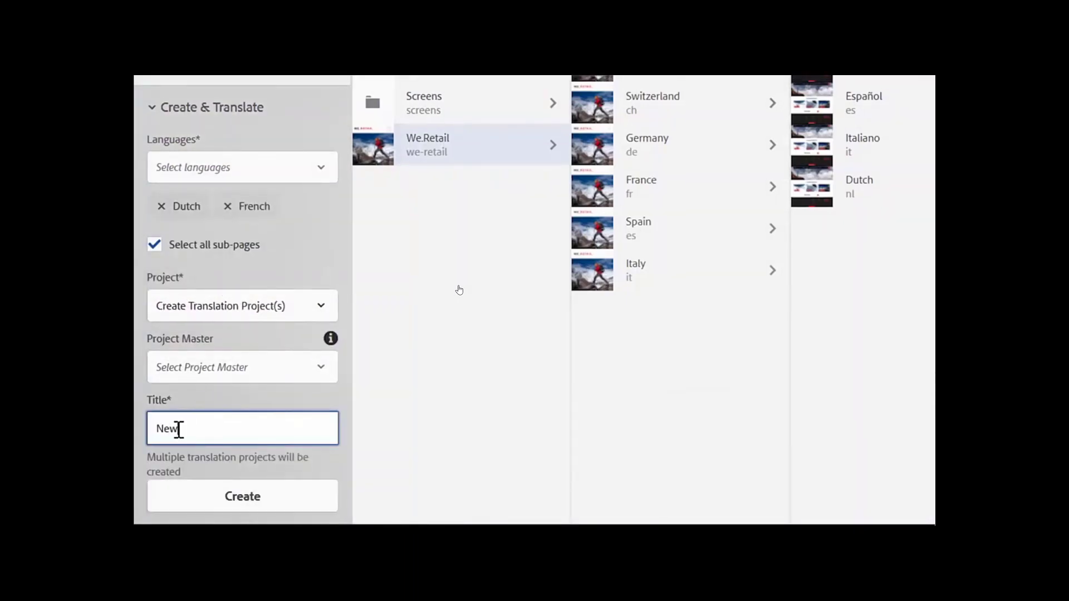
{"action": "left_click", "coordinate": [234, 502]}
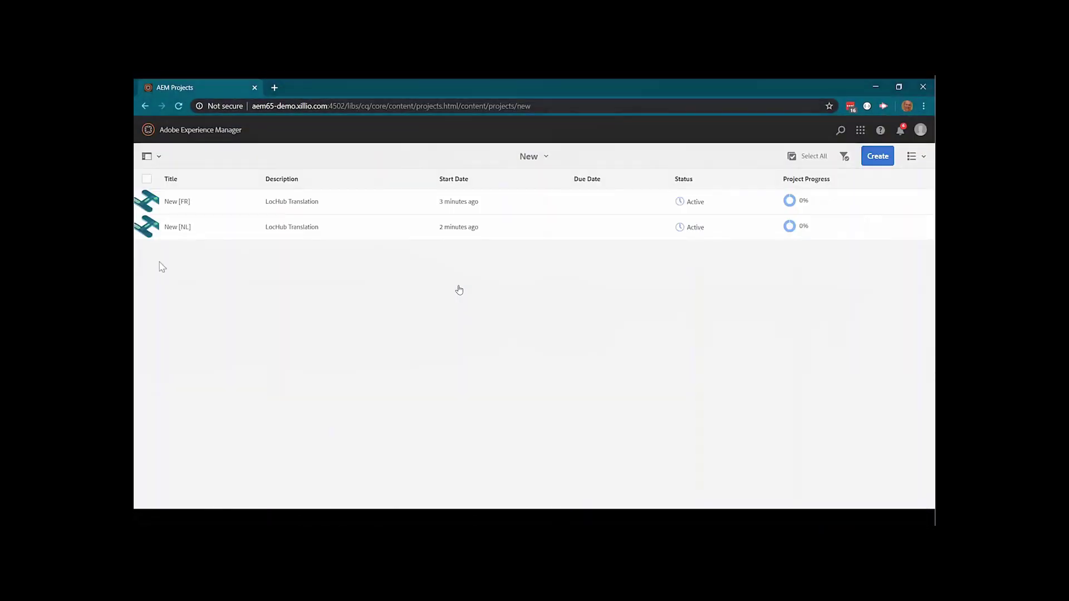
Start the translation jobs of the New [FR] and New [NL] projects together.
{"action": "left_click", "coordinate": [148, 207]}
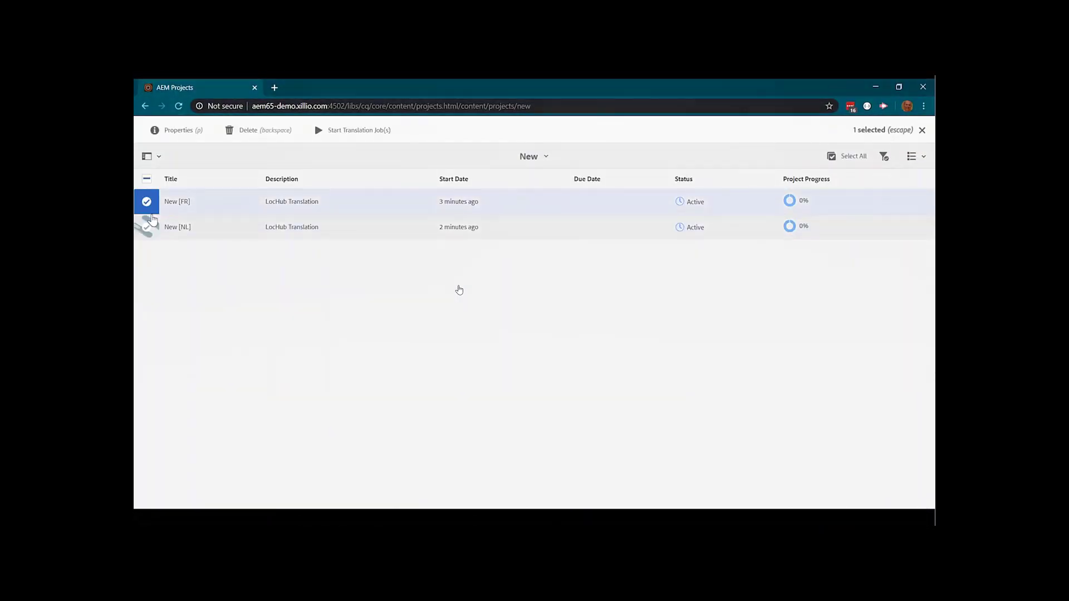
{"action": "left_click", "coordinate": [148, 225]}
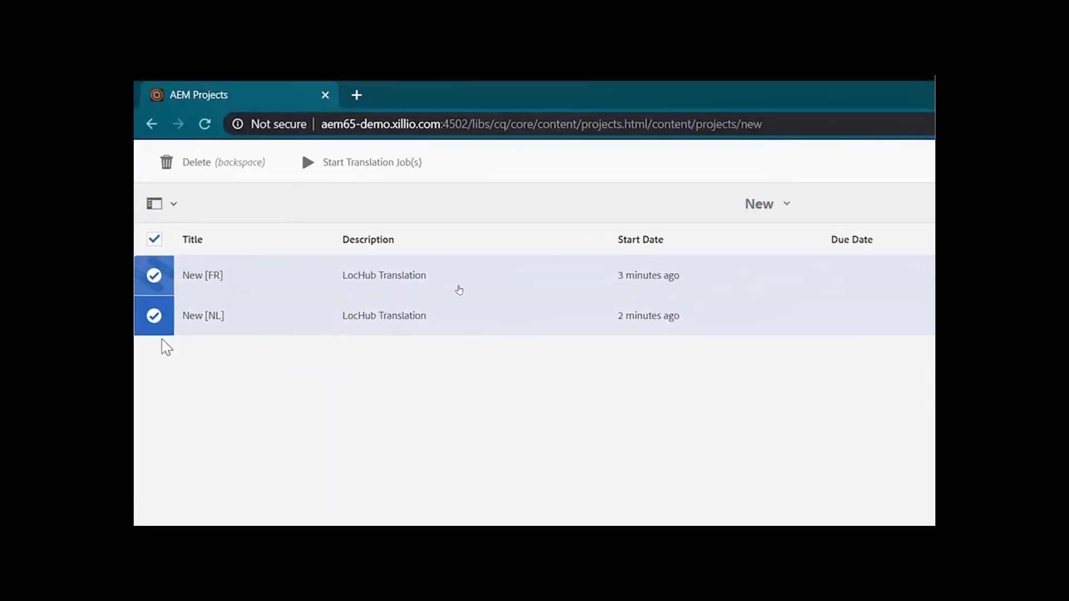
{"action": "left_click", "coordinate": [365, 166]}
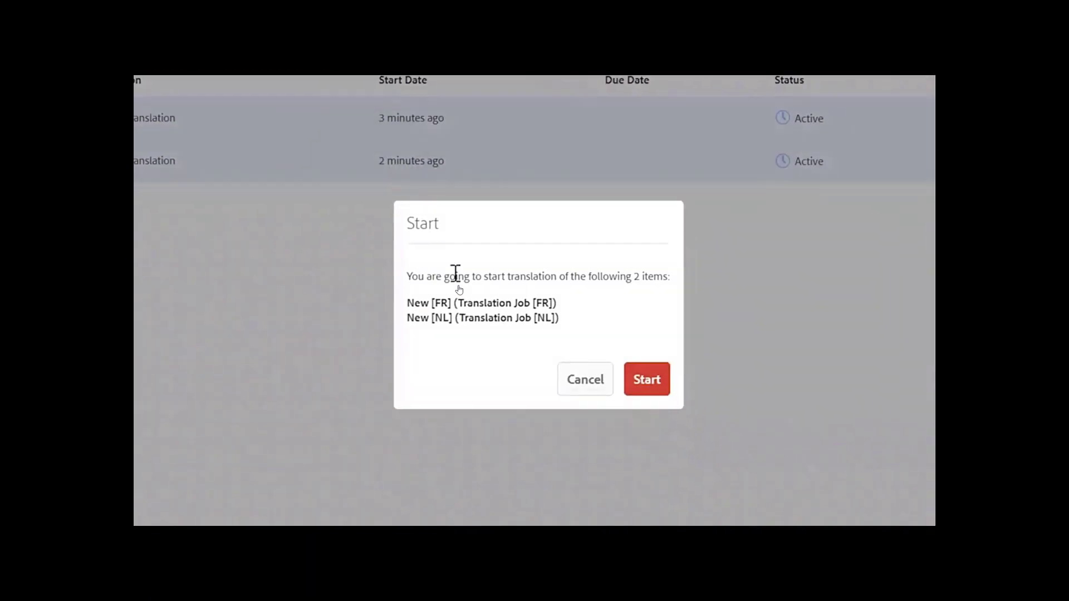
{"action": "left_click", "coordinate": [648, 382]}
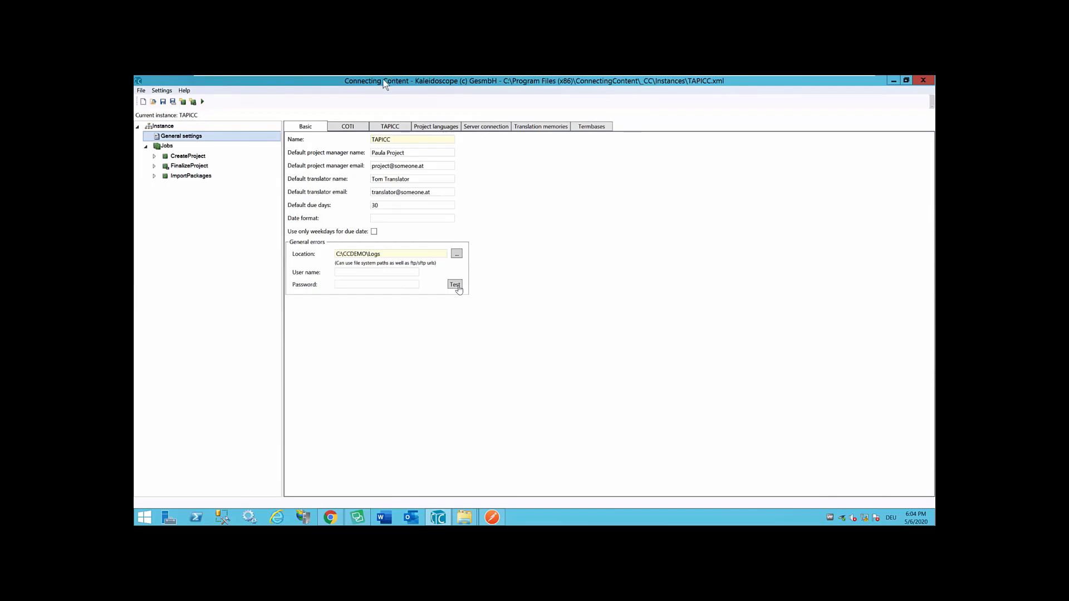
Switch to Connecting Content and review the TAPICC instance's connection settings, including the API endpoint and user name.
{"action": "left_click", "coordinate": [391, 125]}
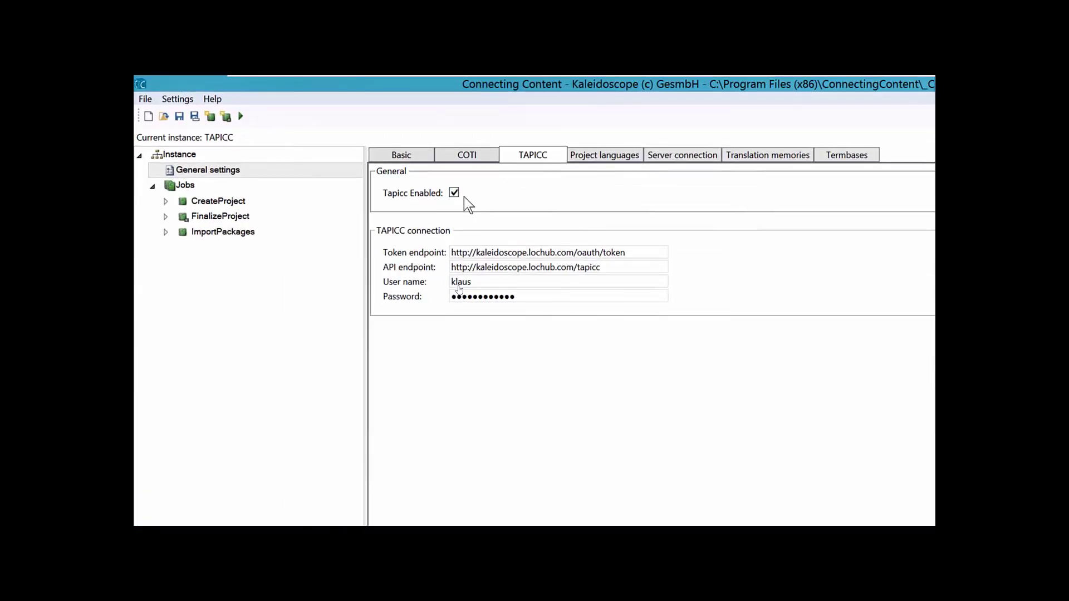
{"action": "left_click_drag", "start_coordinate": [612, 267], "coordinate": [418, 266]}
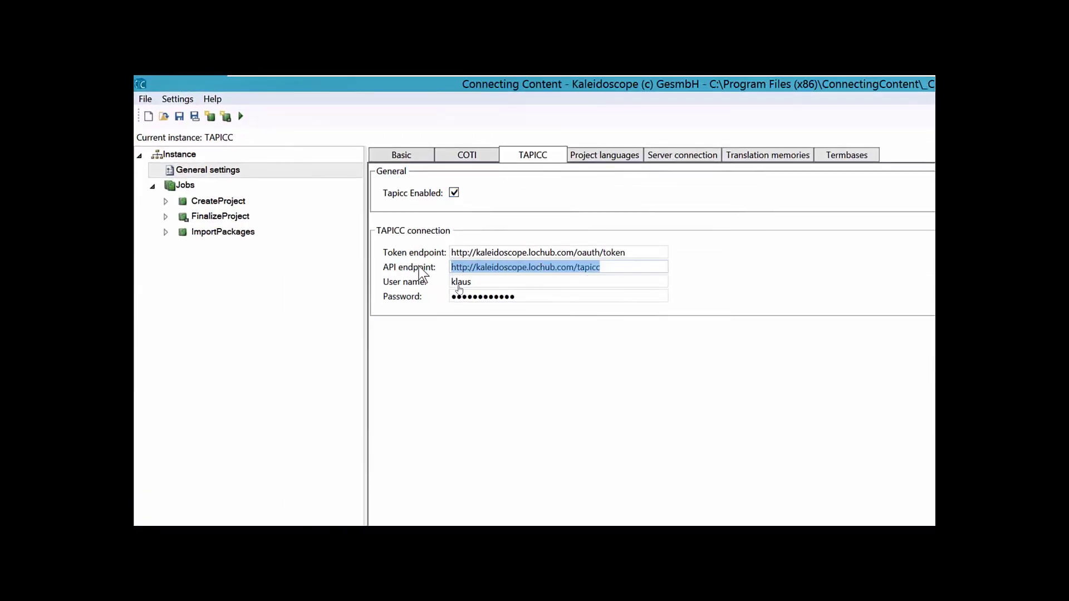
{"action": "left_click", "coordinate": [518, 285]}
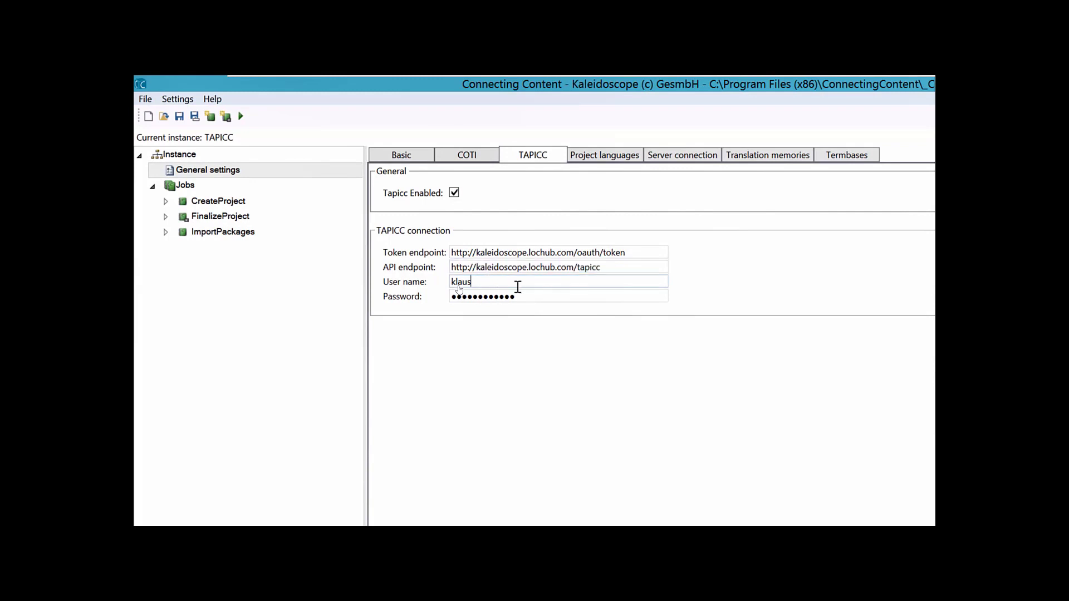
{"action": "left_click", "coordinate": [234, 171]}
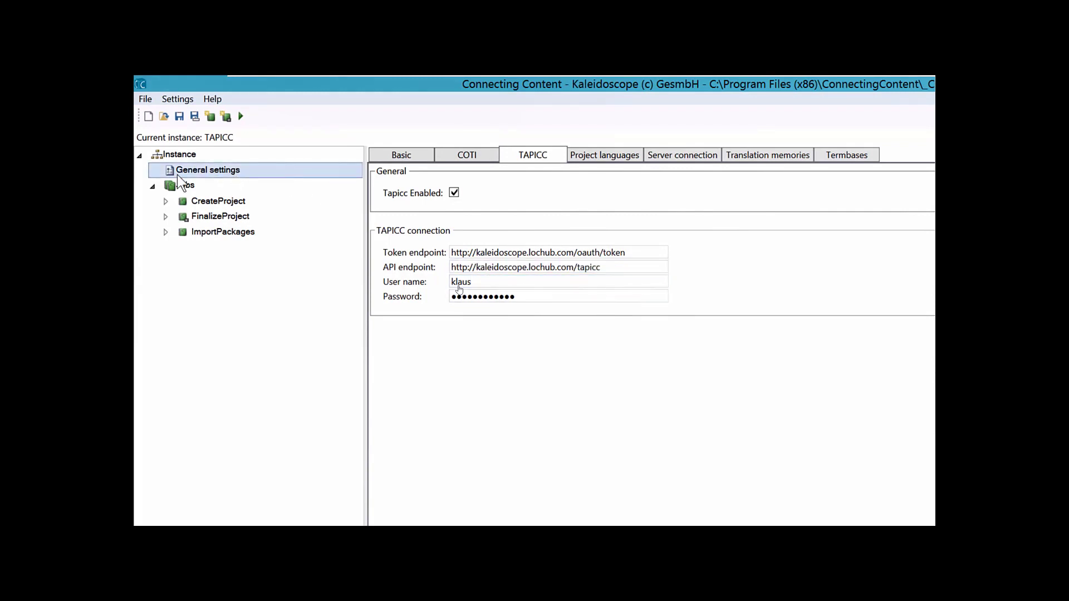
Examine the CreateProject job's tasks, from source file analysis and pretranslation through the upload to the GroupShare server.
{"action": "left_click", "coordinate": [166, 202]}
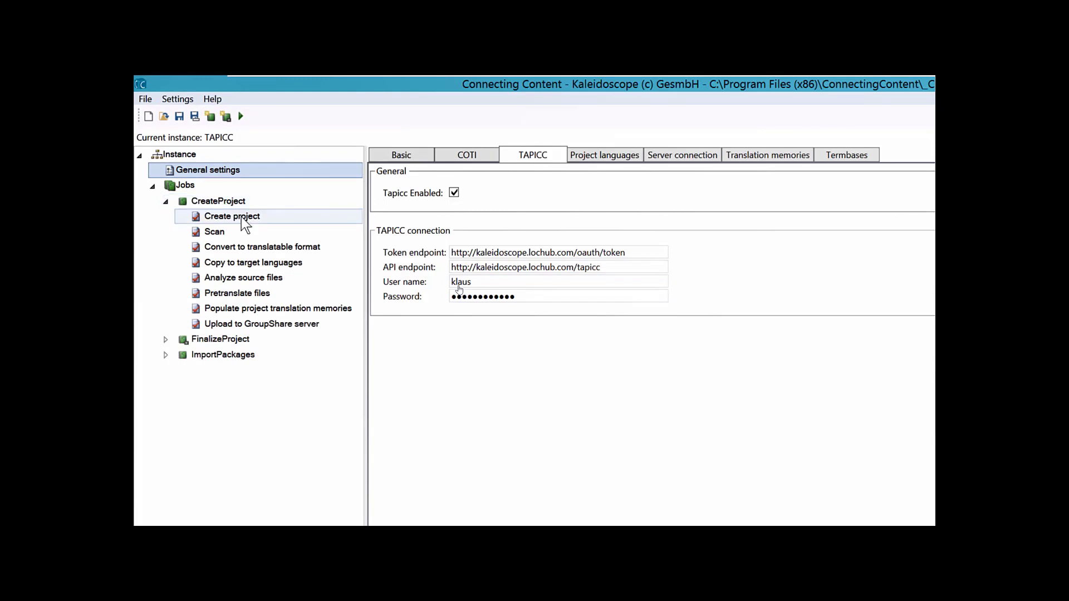
{"action": "left_click", "coordinate": [236, 277]}
{"action": "left_click", "coordinate": [240, 292]}
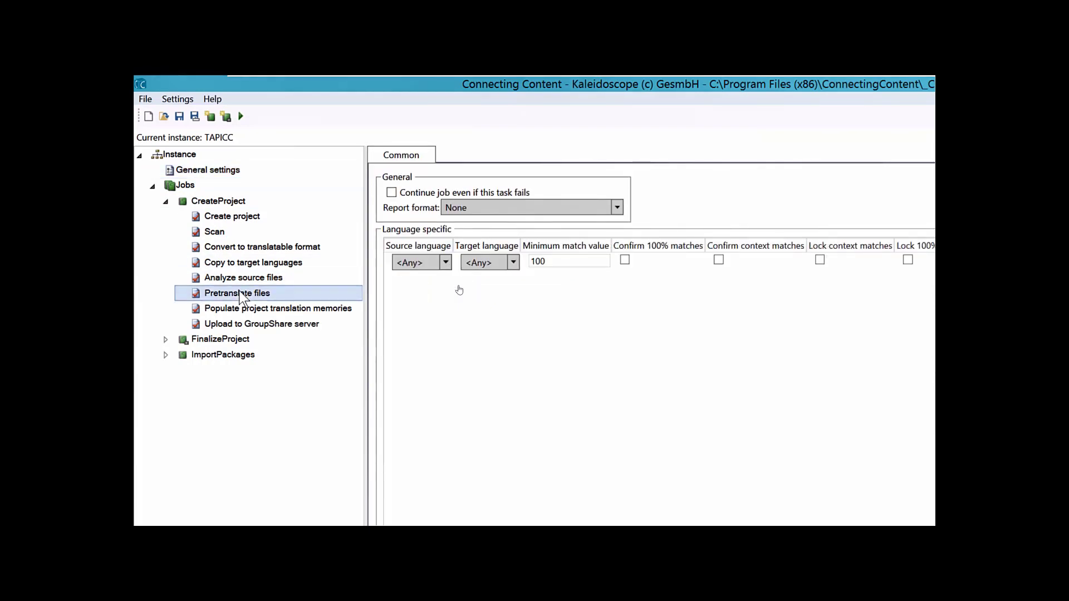
{"action": "left_click", "coordinate": [298, 307]}
{"action": "left_click", "coordinate": [295, 323]}
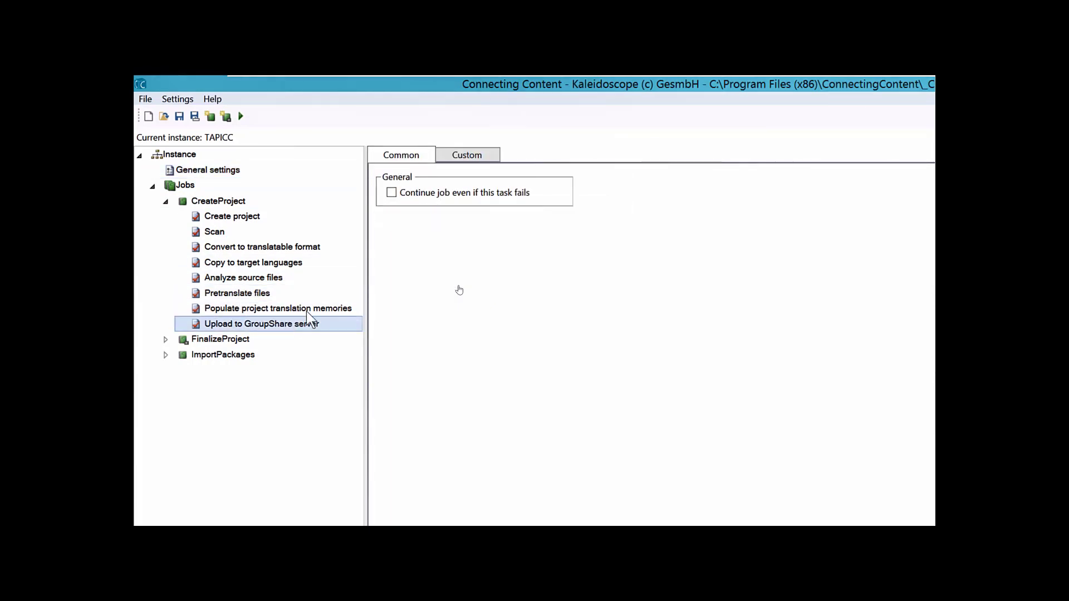
For the GroupShare upload task, load the server organizations, select Client A and choose Translation as the initial project phase.
{"action": "left_click", "coordinate": [452, 155]}
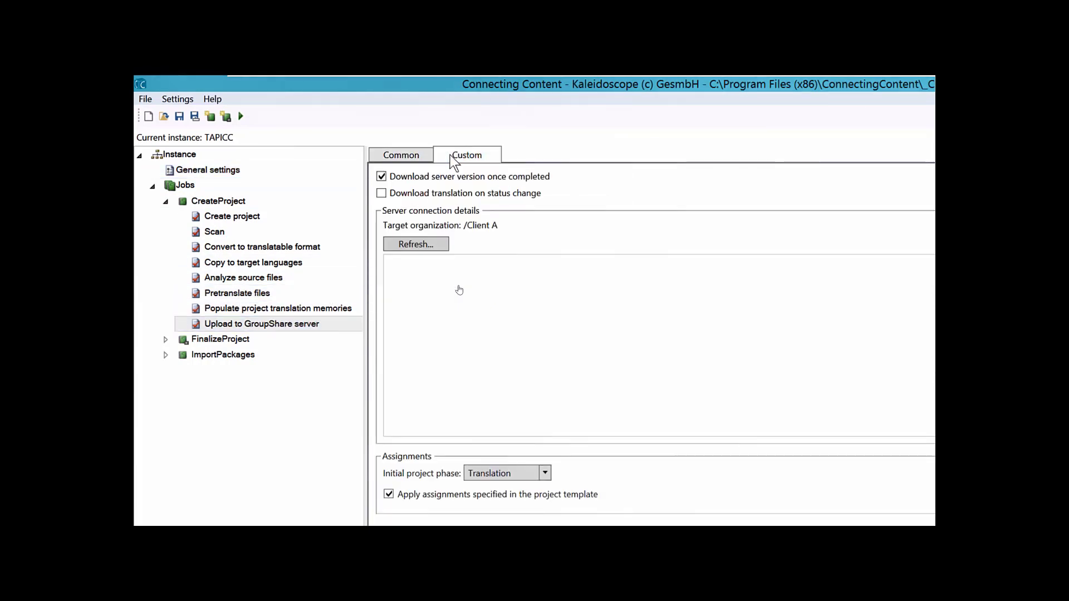
{"action": "left_click", "coordinate": [416, 244]}
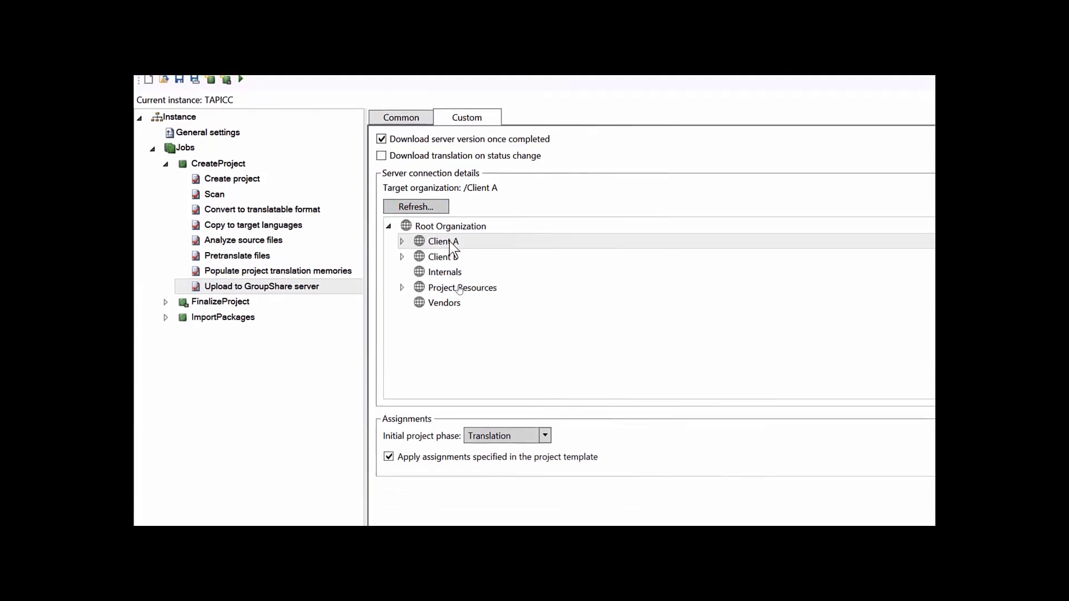
{"action": "left_click", "coordinate": [450, 241]}
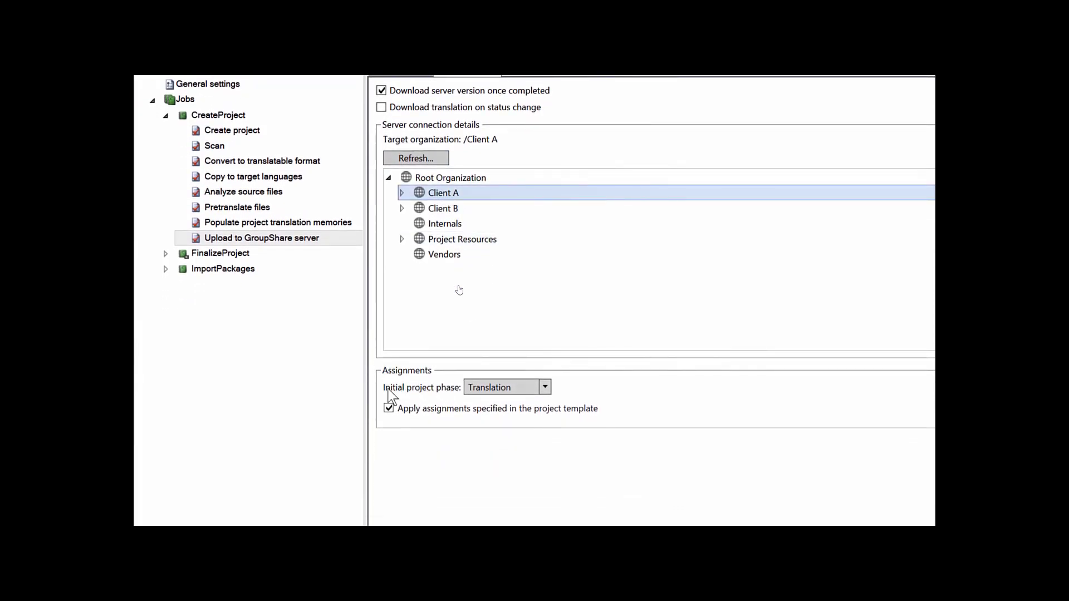
{"action": "left_click", "coordinate": [545, 388]}
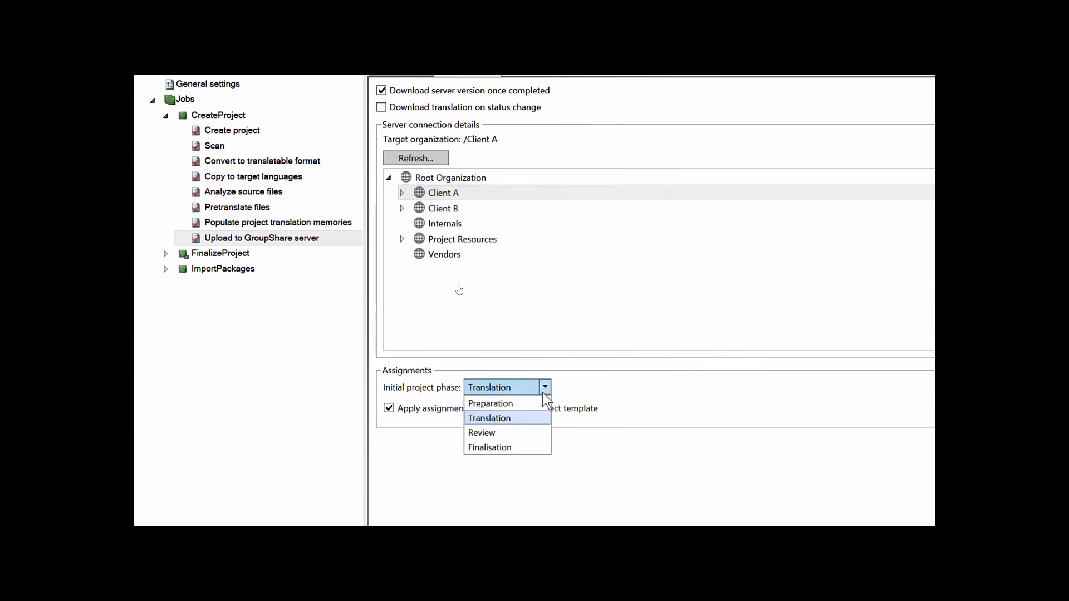
{"action": "left_click", "coordinate": [530, 416]}
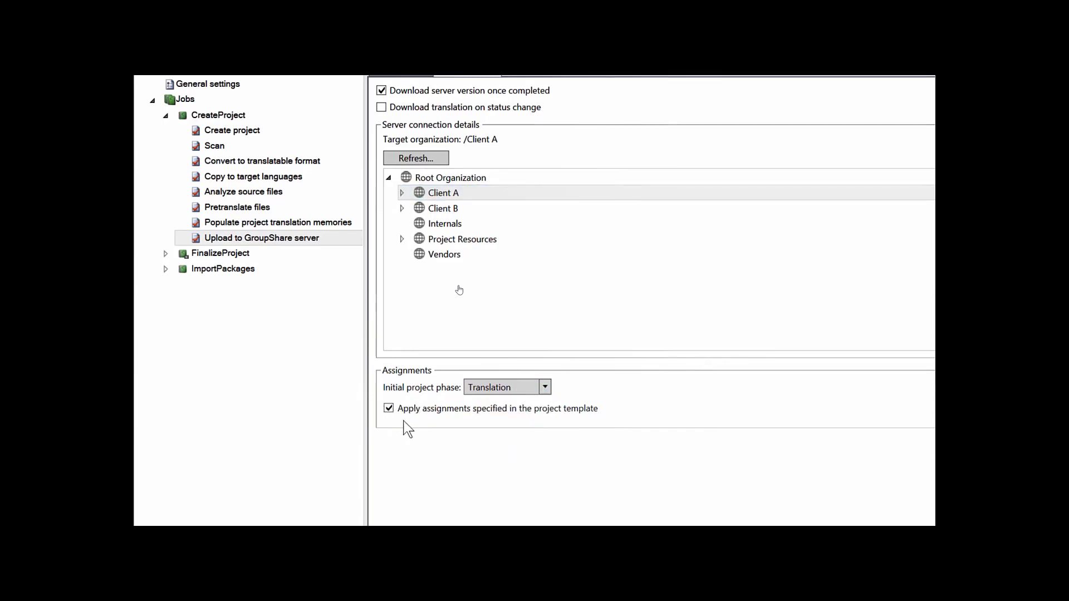
Collapse the CreateProject job and start the service for the TAPICC instance.
{"action": "left_click", "coordinate": [165, 115]}
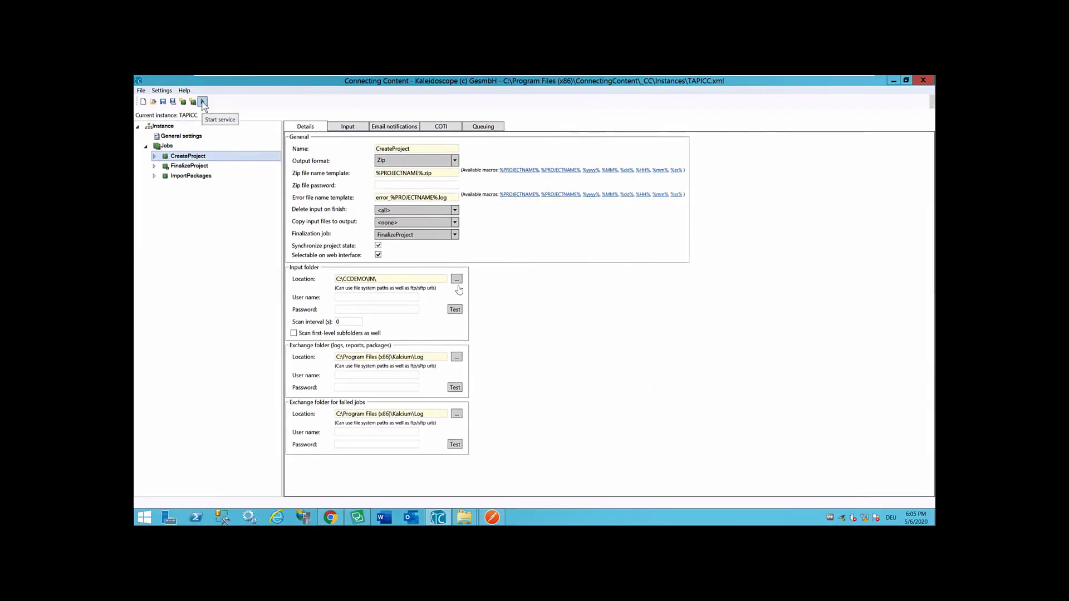
{"action": "left_click", "coordinate": [202, 102]}
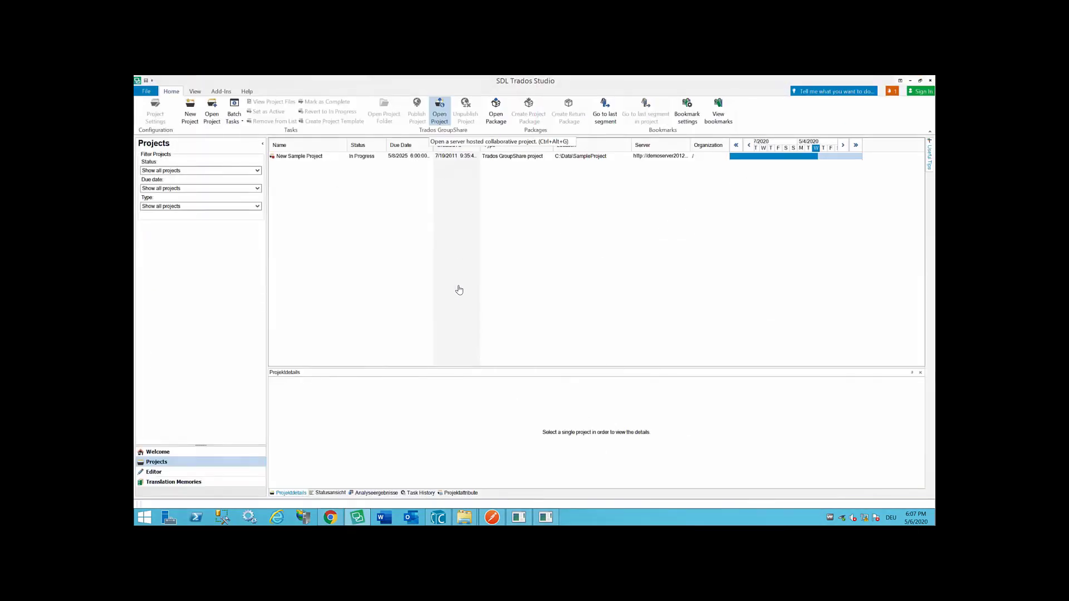
Switch to Trados Studio and open the GroupShare project Task - New from the server, using the suggested project location.
{"action": "key", "text": "ctrl+alt+g"}
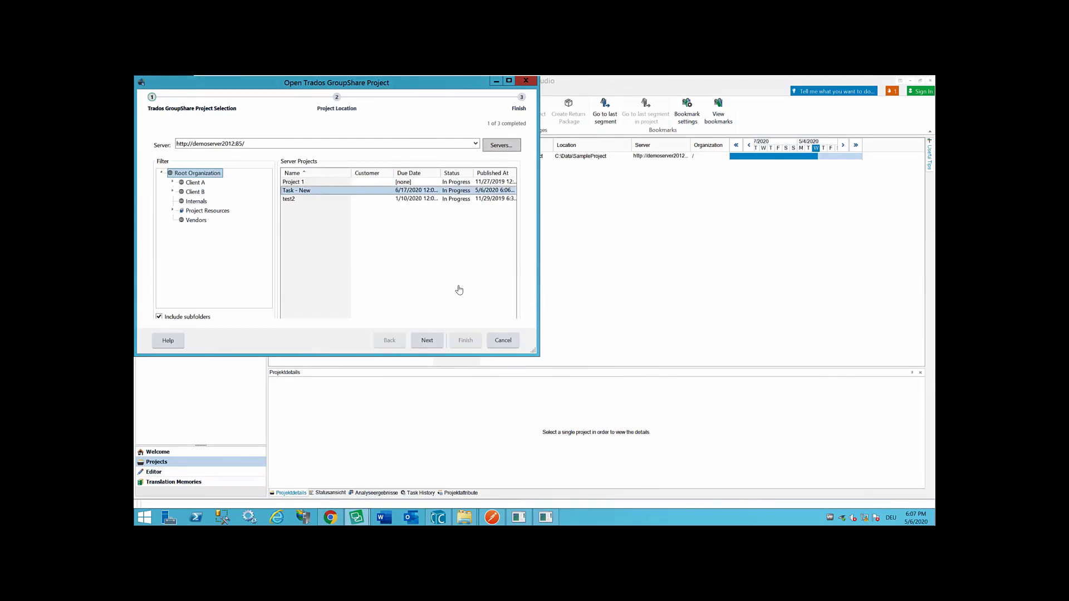
{"action": "key", "text": "Return"}
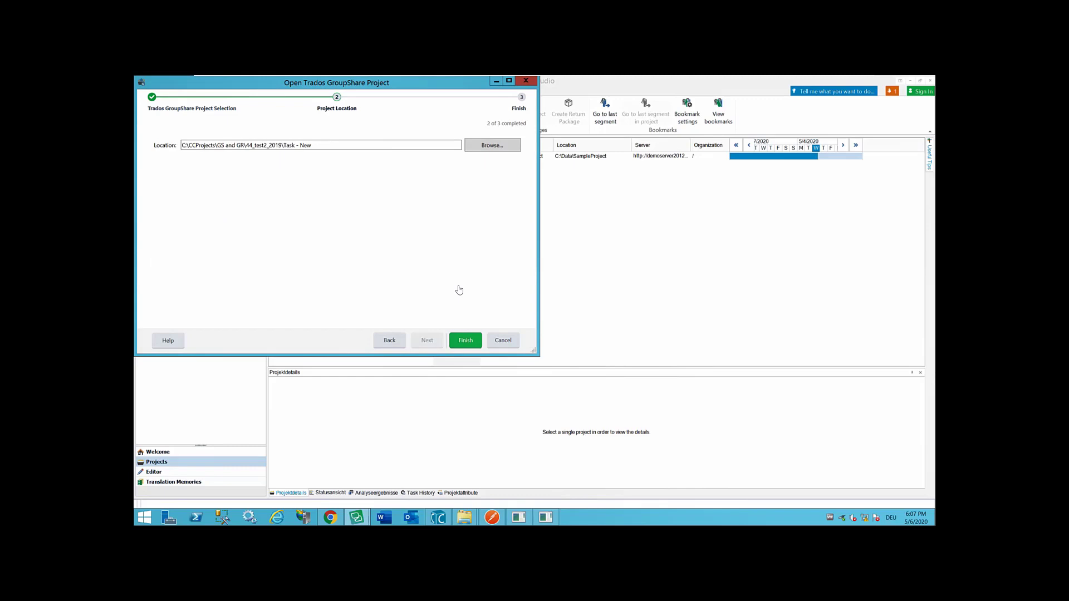
{"action": "key", "text": "Return"}
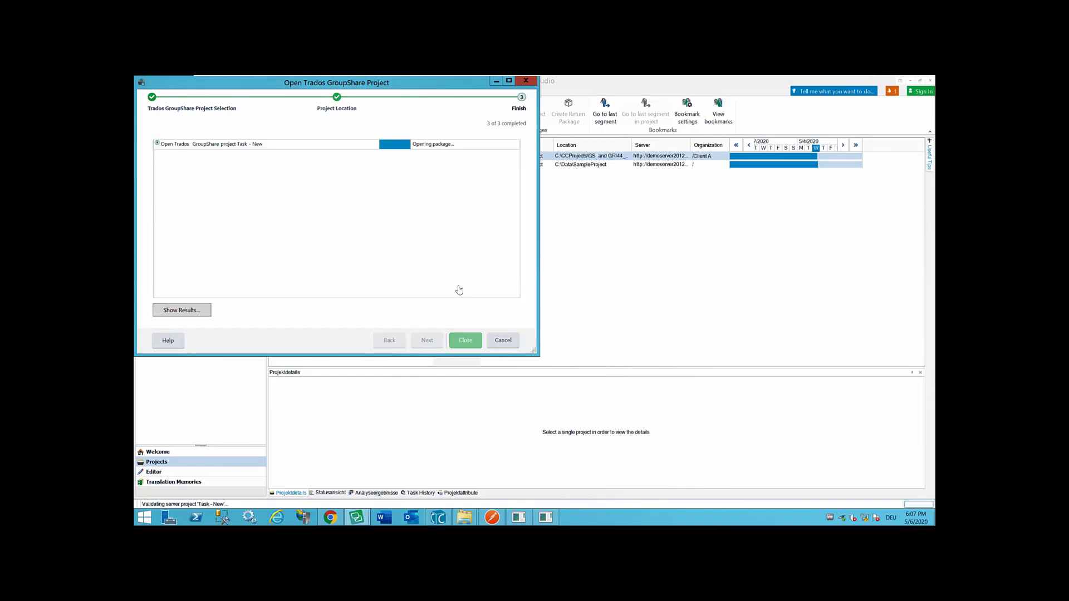
{"action": "key", "text": "Return"}
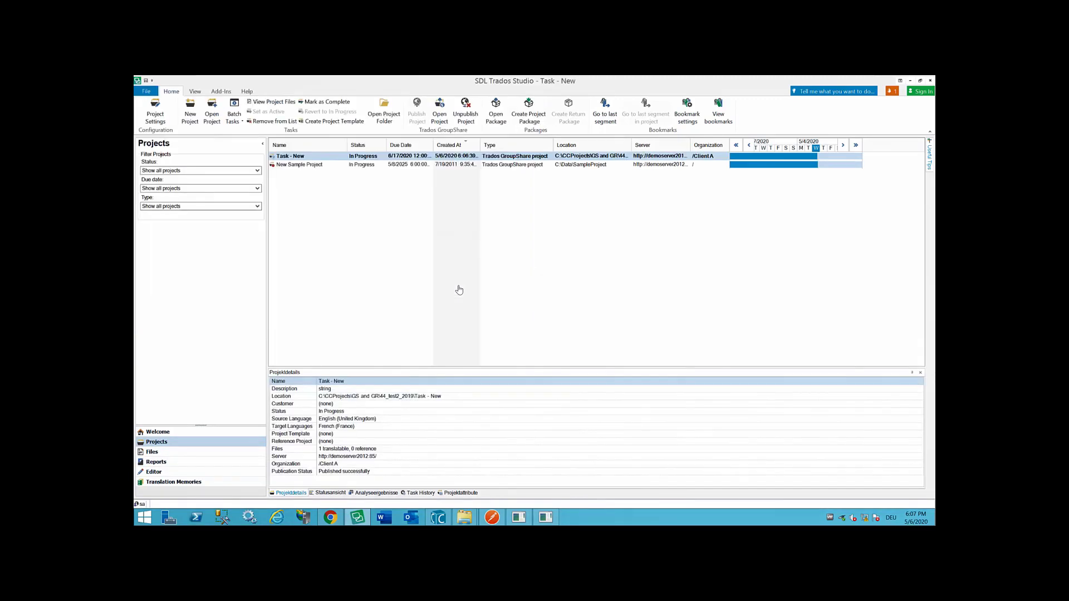
Show the files of the Task - New project and open about_us.html.sdlxliff for translation into French.
{"action": "key", "text": "Return"}
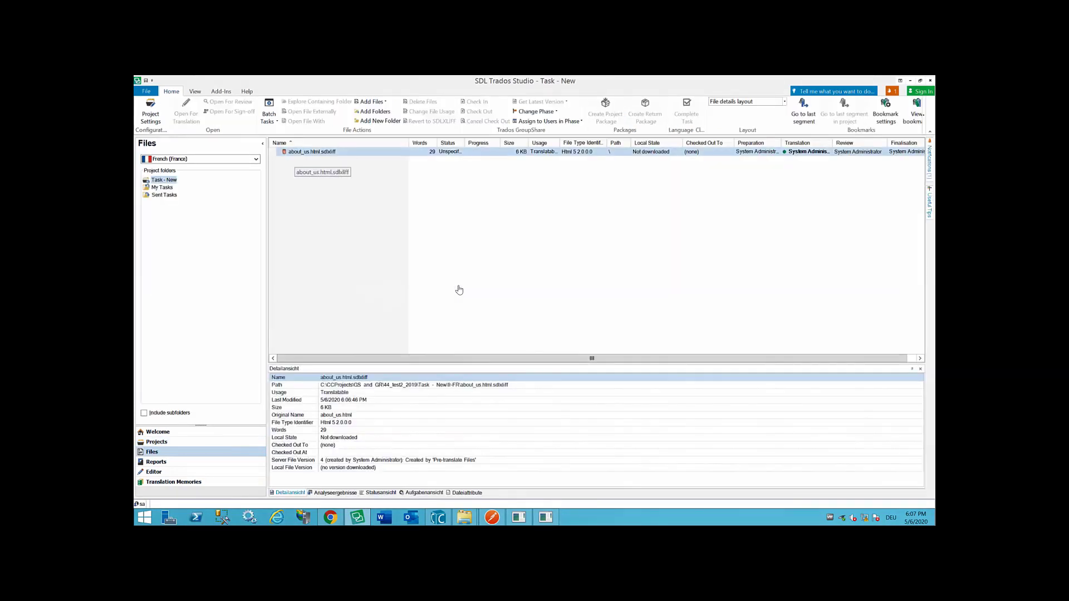
{"action": "key", "text": "Return"}
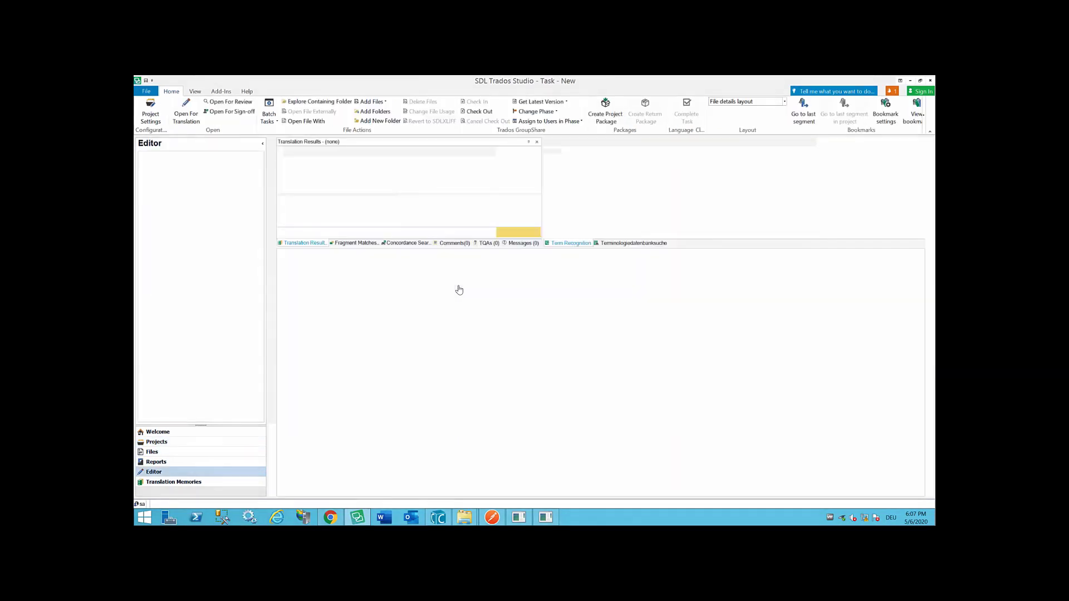
{"action": "key", "text": "Return"}
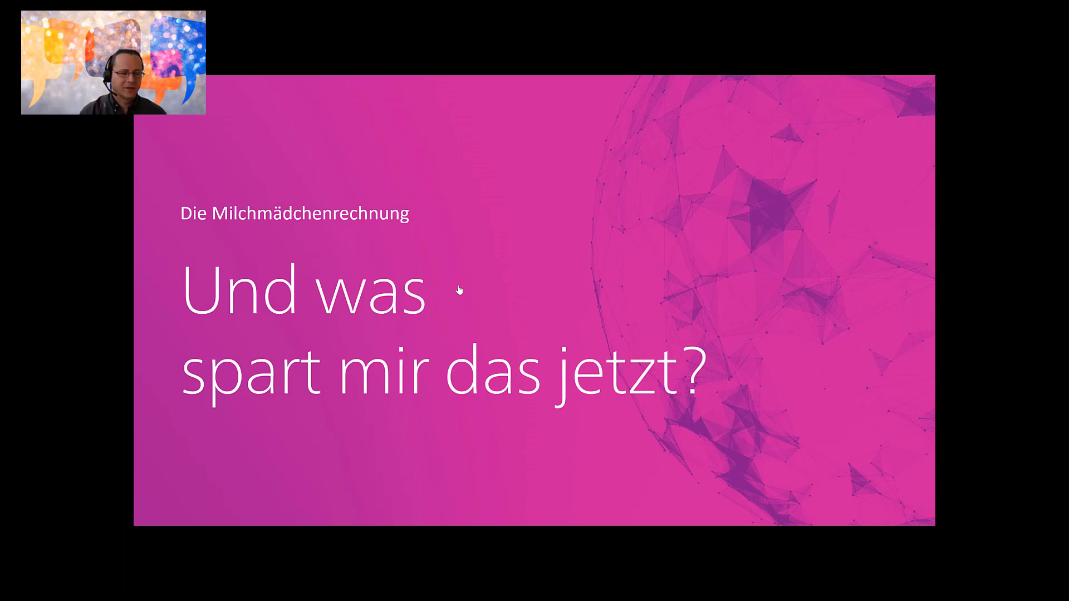
{"action": "left_click", "coordinate": [459, 289]}
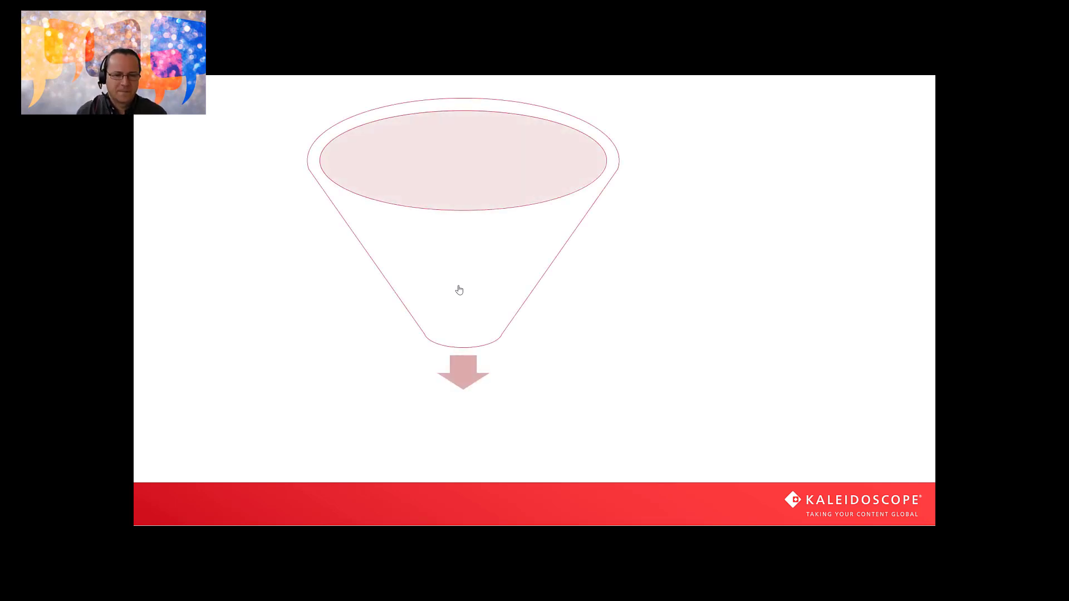
{"action": "left_click", "coordinate": [458, 289]}
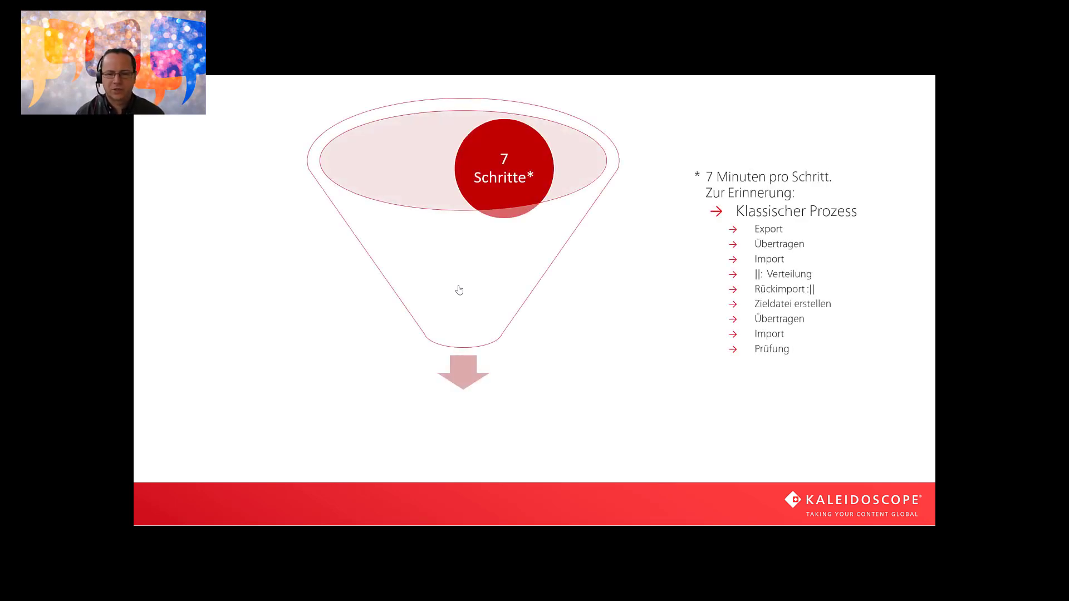